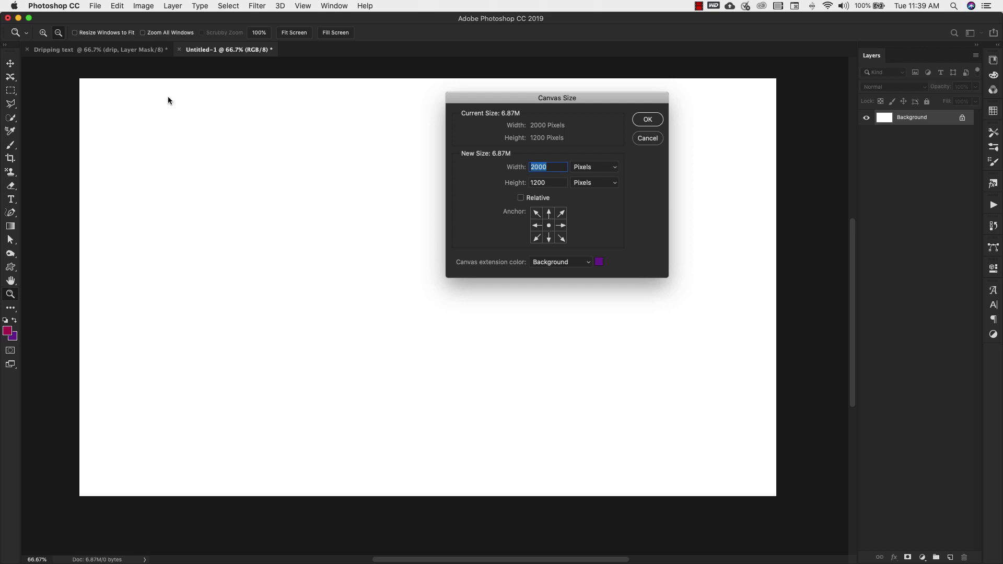
Accept the canvas size of 2000 by 1200 pixels and unlock the Background layer
key(Return)
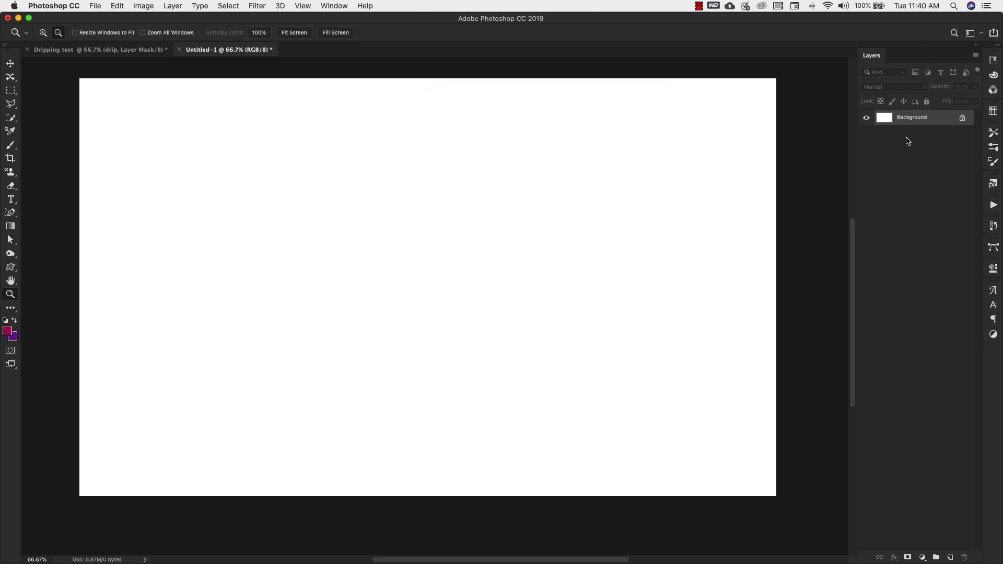
click(961, 118)
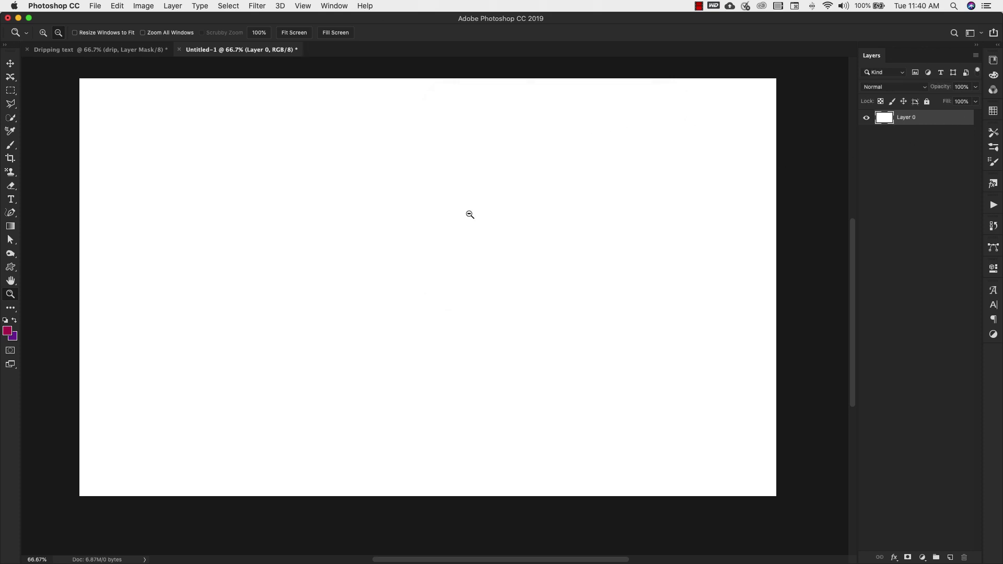
Check the foreground color and the background color in the Color Picker
click(9, 330)
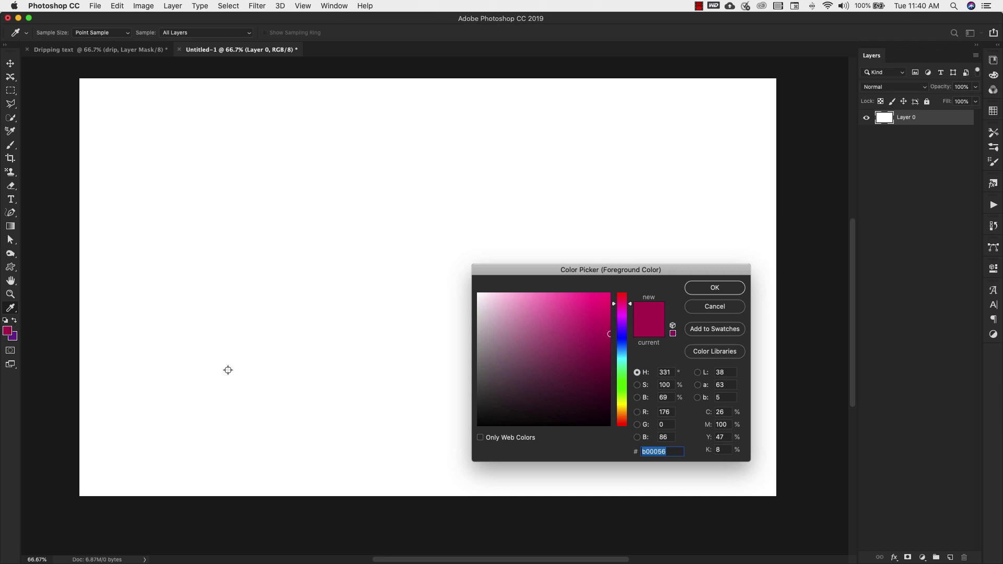
click(711, 288)
key(z)
click(15, 339)
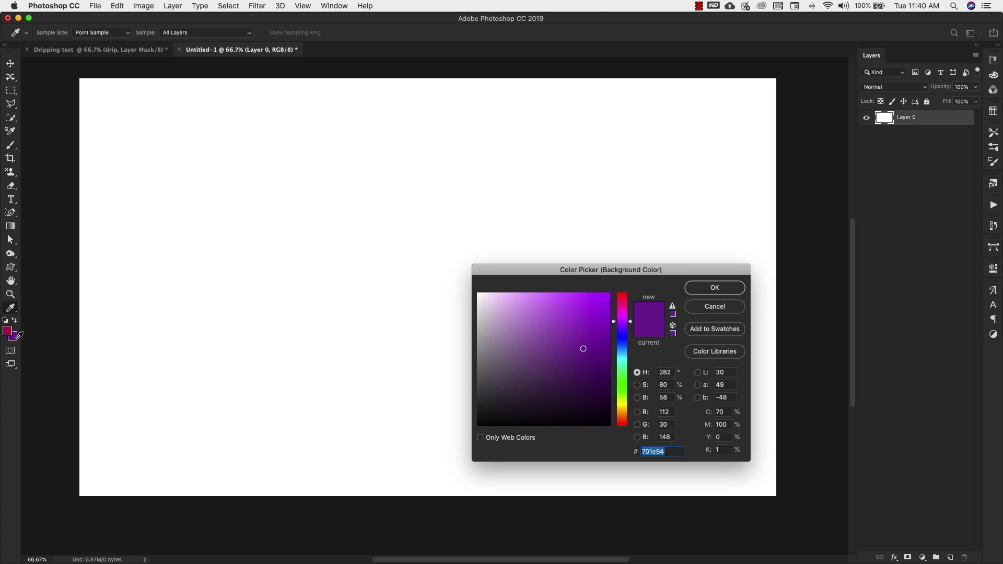
click(692, 289)
Fill Layer 0 with a horizontal linear foreground-to-background gradient across the canvas
click(11, 227)
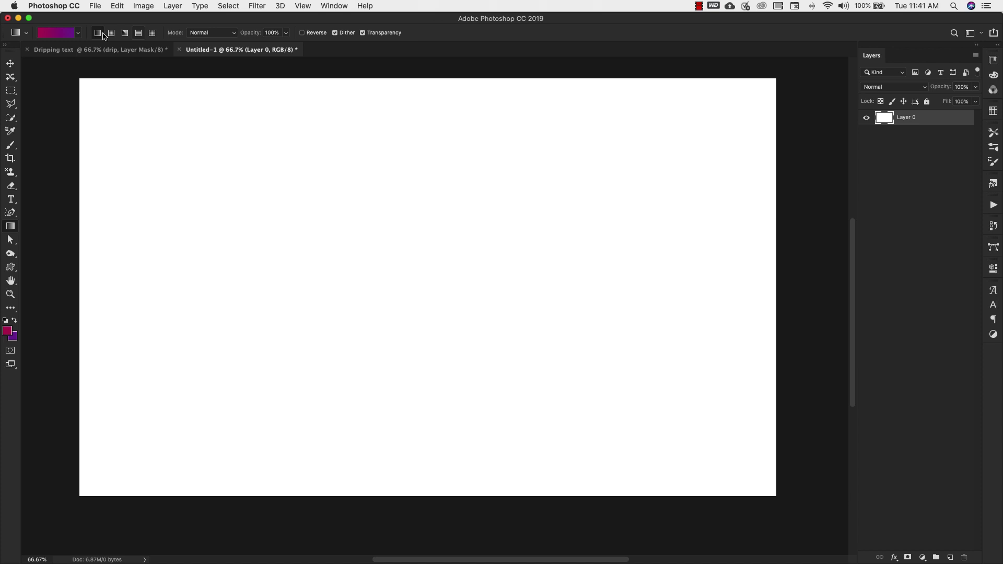
click(78, 33)
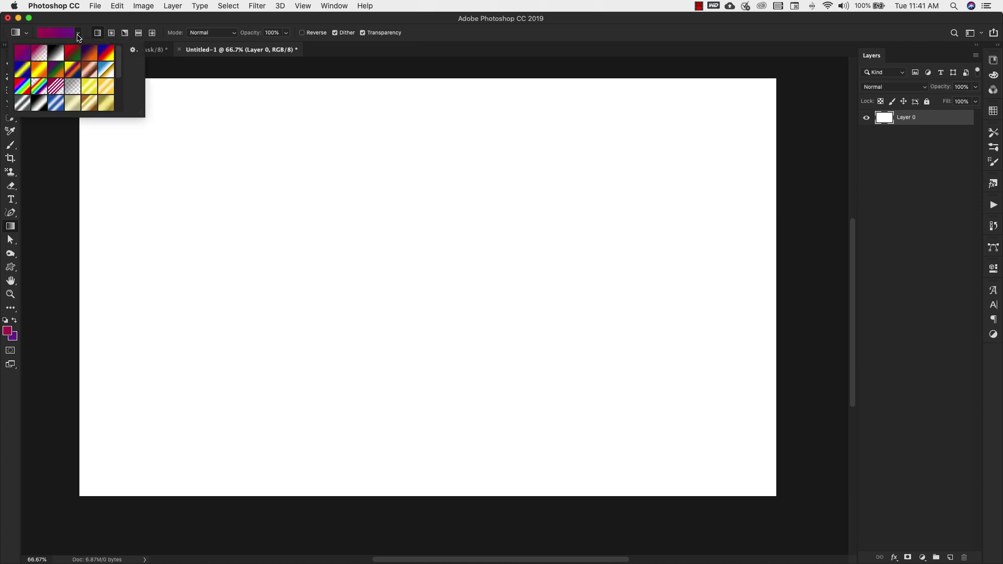
double_click(19, 55)
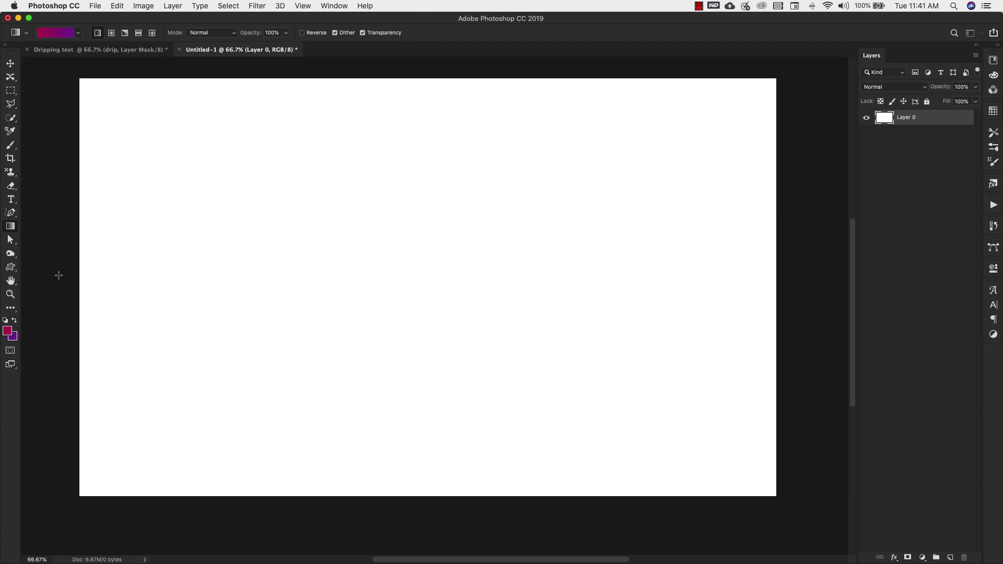
drag(126, 277, 801, 277)
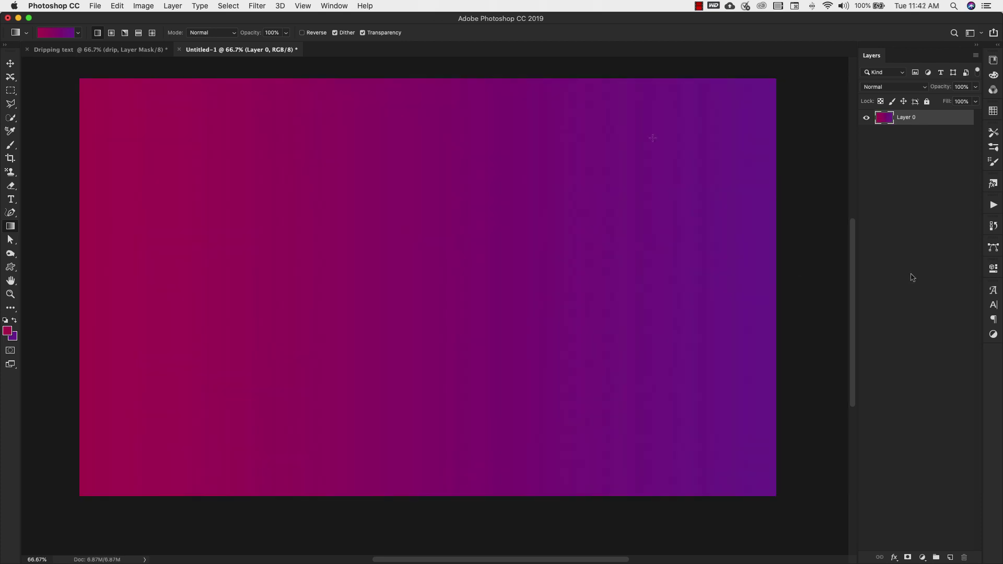
Add a text layer reading "Drip" in Montserrat Black at 130 px on the gradient
click(10, 201)
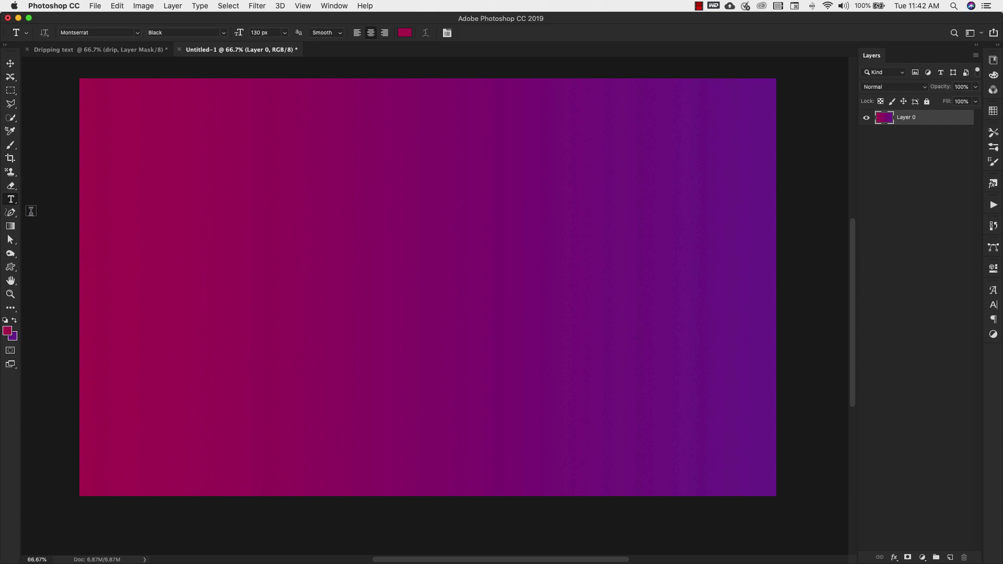
click(283, 239)
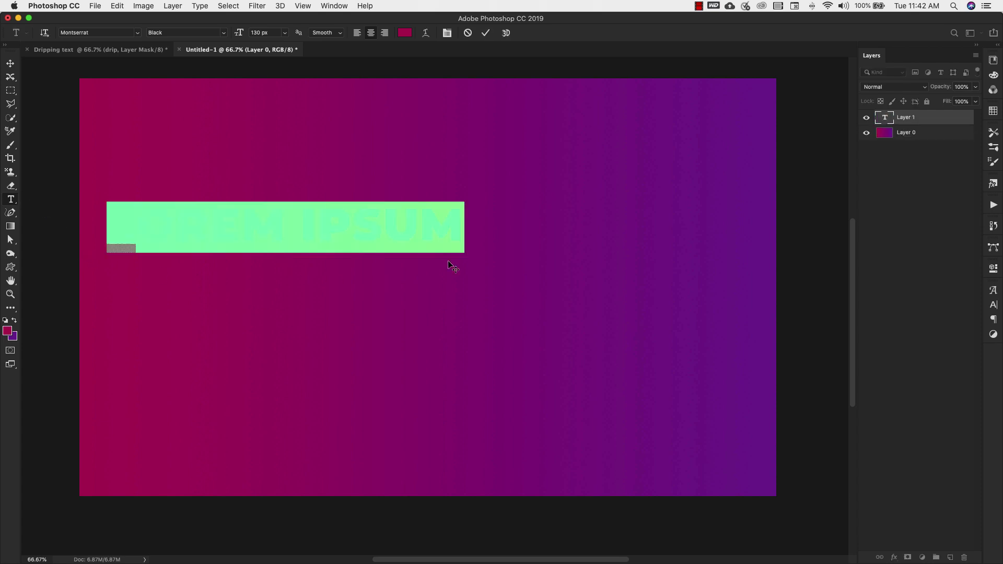
text(DRIP)
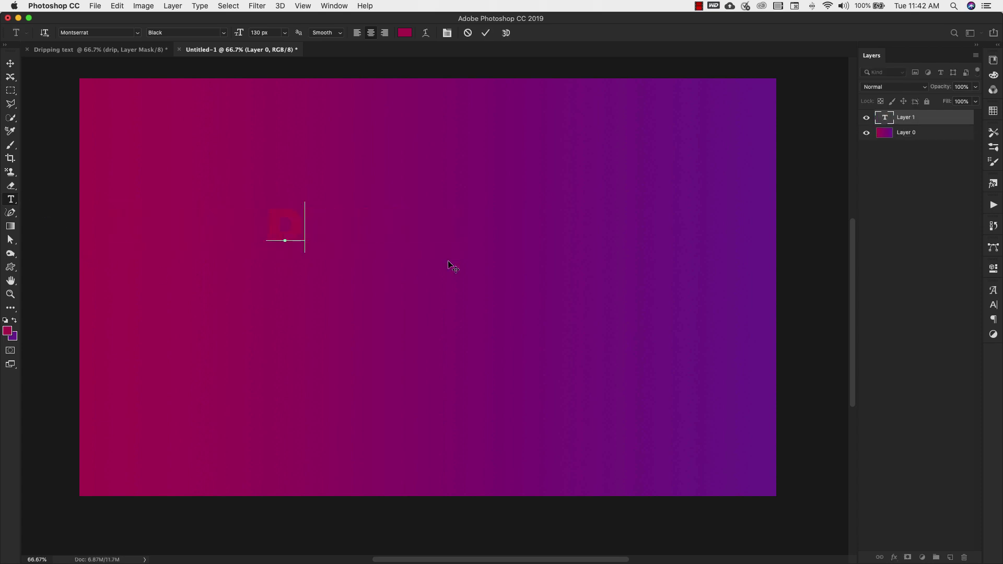
click(448, 261)
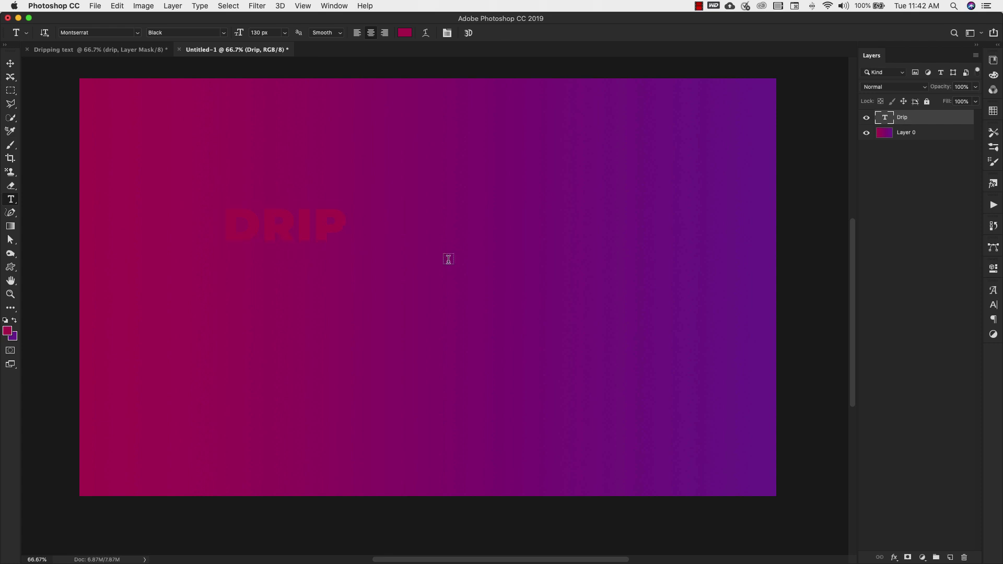
Scale the Drip text up to about 540 px and center it horizontally on the canvas
click(10, 63)
drag(346, 243, 687, 428)
drag(258, 228, 176, 195)
drag(435, 312, 421, 281)
key(Return)
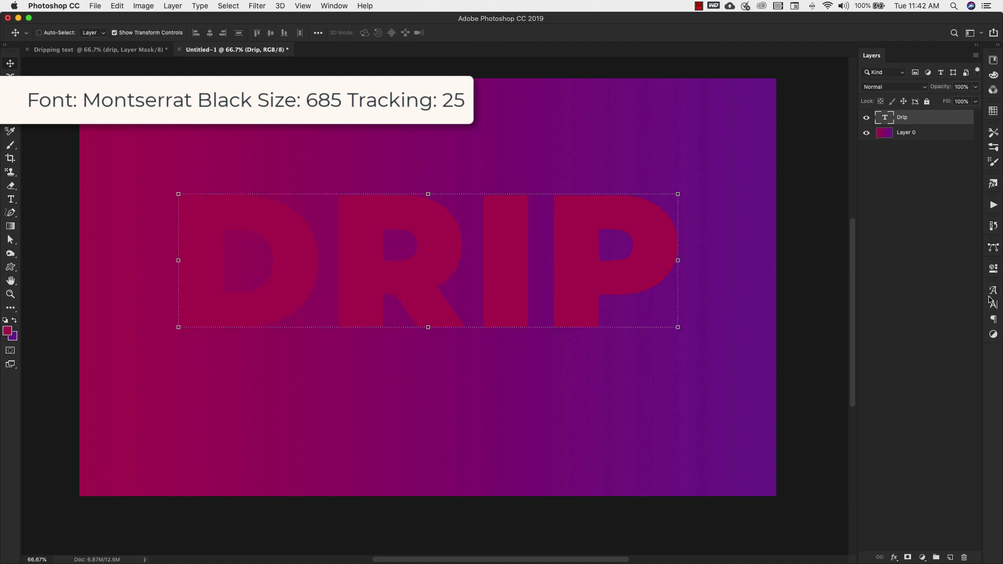
Set the Drip text's font size to 685 px and its color to e3b85a
click(994, 305)
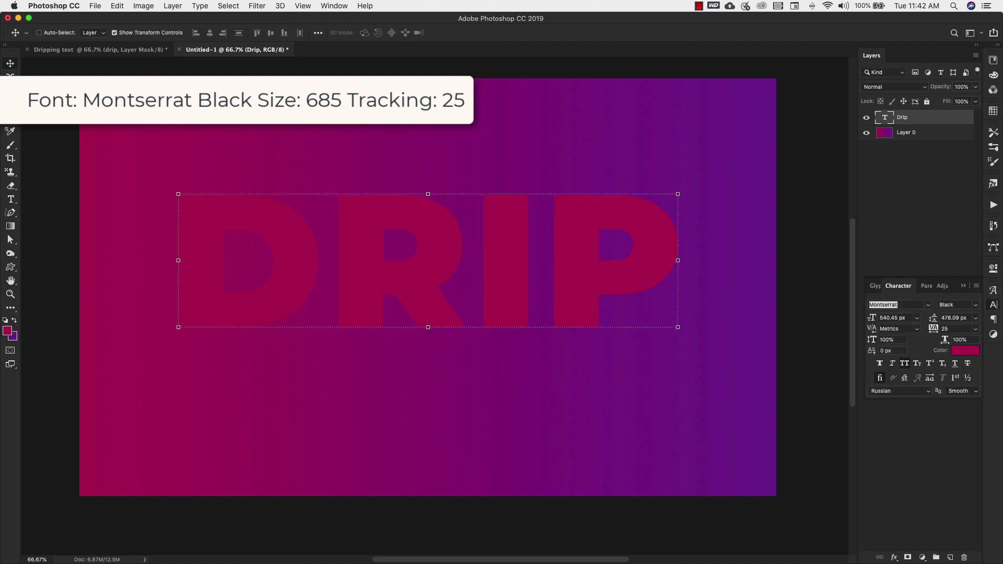
click(906, 318)
text(685)
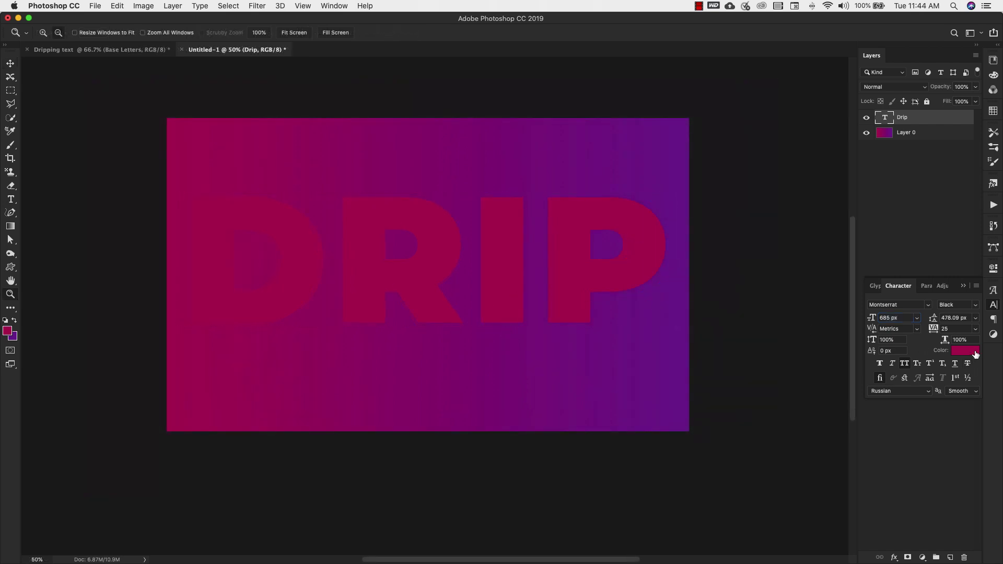
click(976, 354)
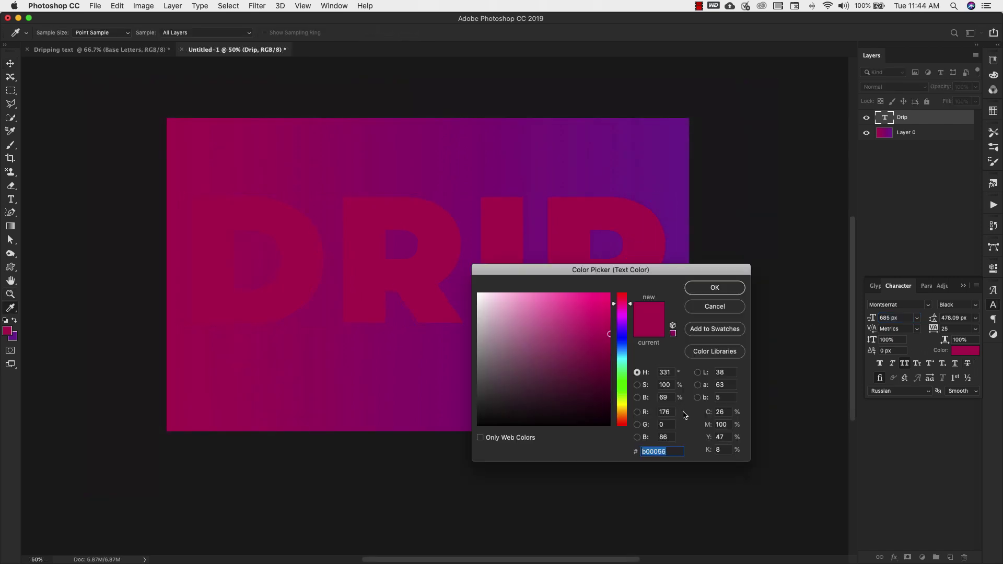
text(e3b85a)
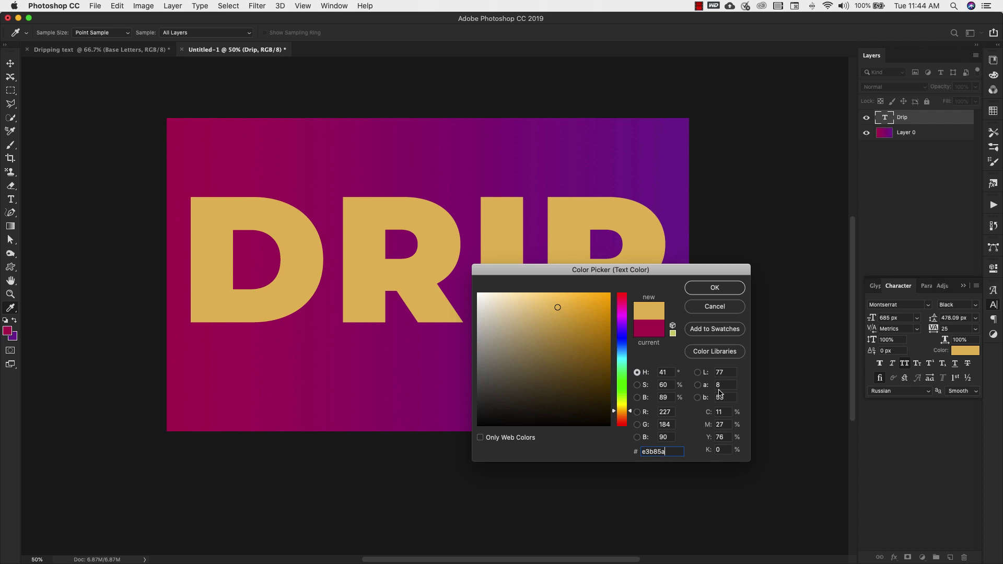
click(714, 287)
key(z)
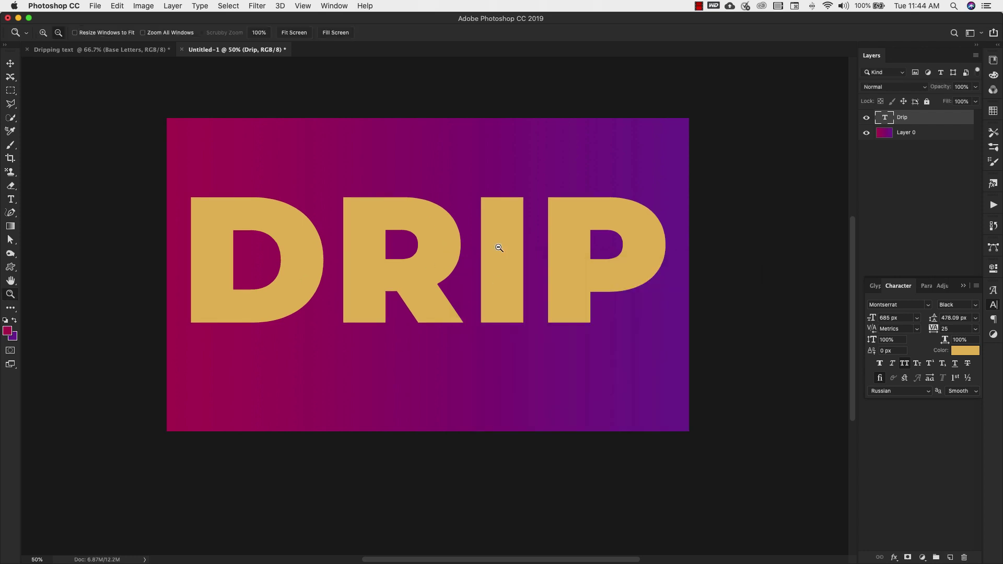
click(961, 287)
Rename the Drip text layer as Base
double_click(903, 117)
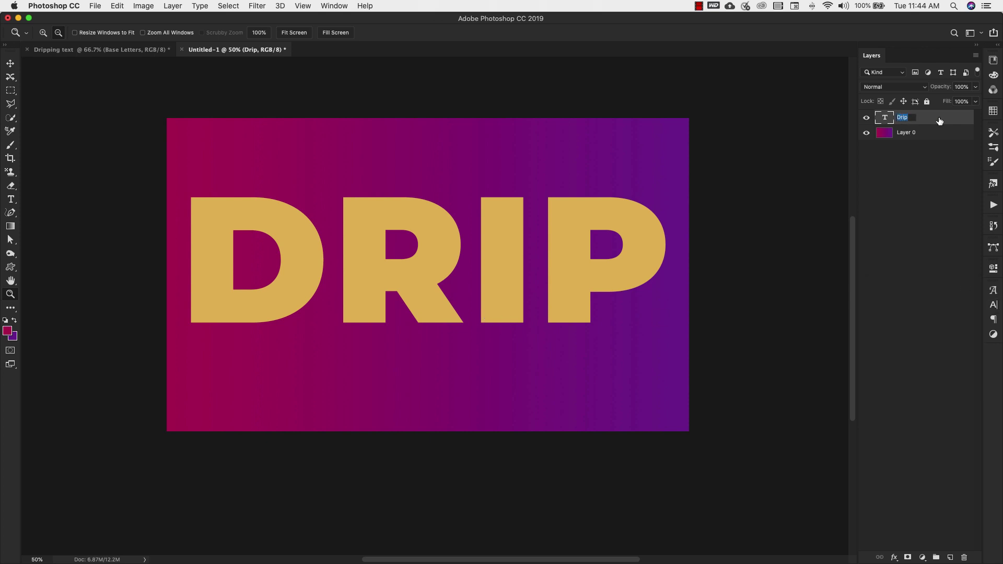
text(Base)
key(Return)
Add a Bevel & Emboss effect to the Base layer with depth 396%, size 49 px and soften 0 px
double_click(961, 120)
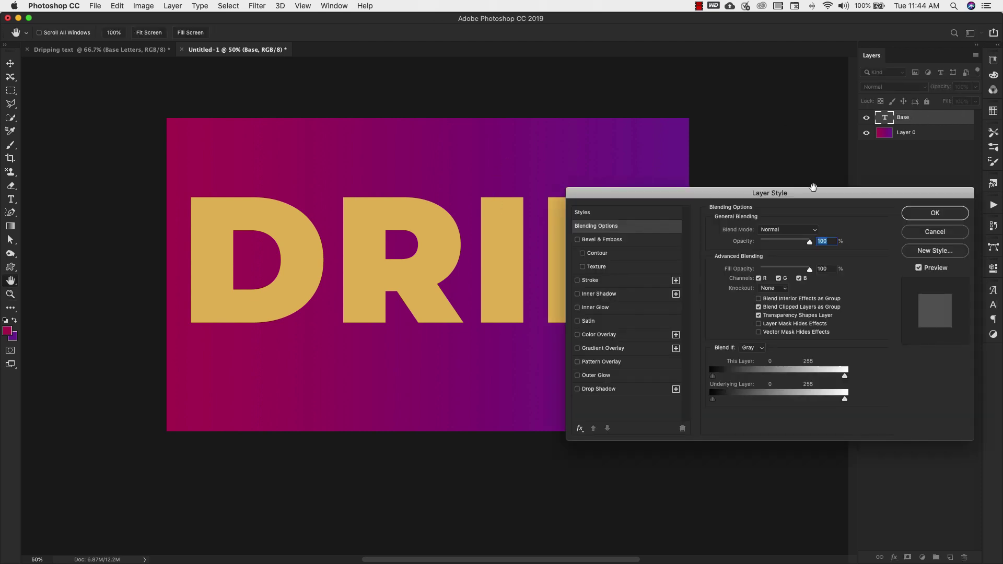
drag(746, 200, 554, 127)
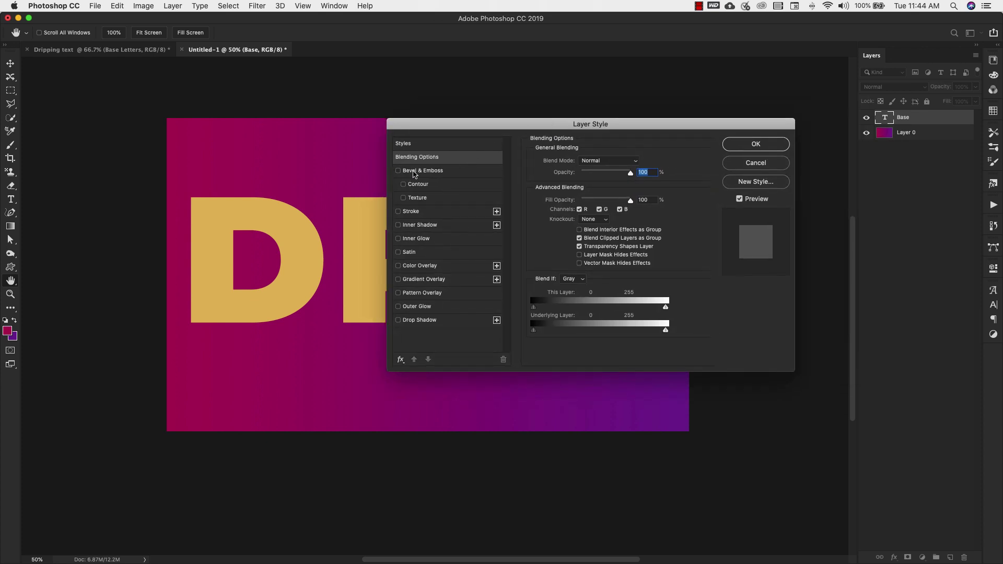
click(399, 170)
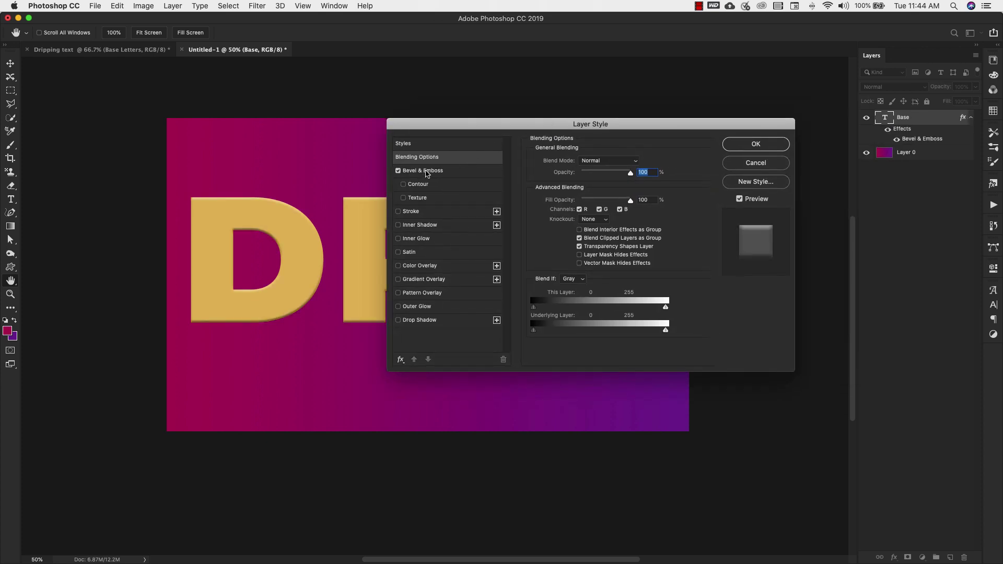
click(426, 172)
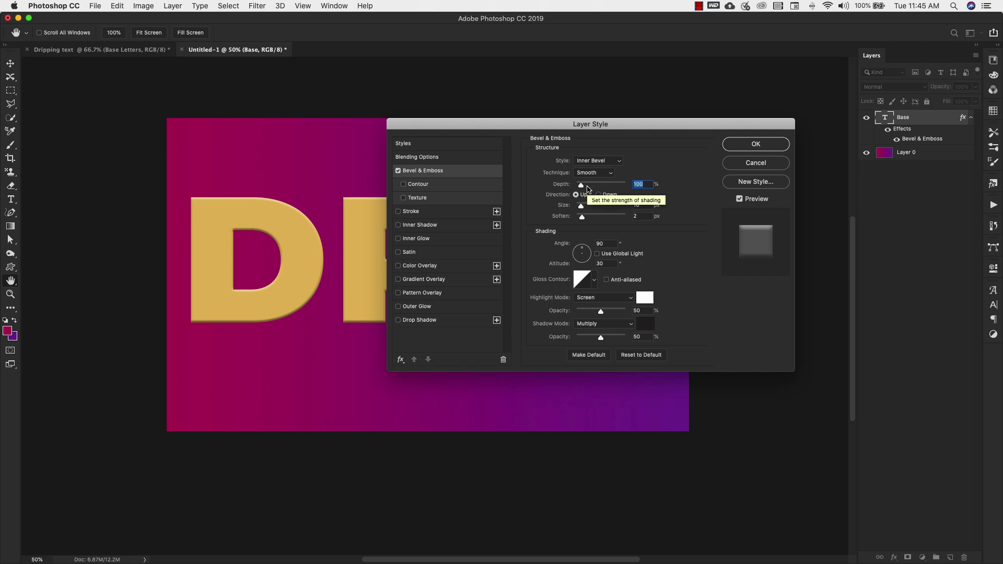
text(396)
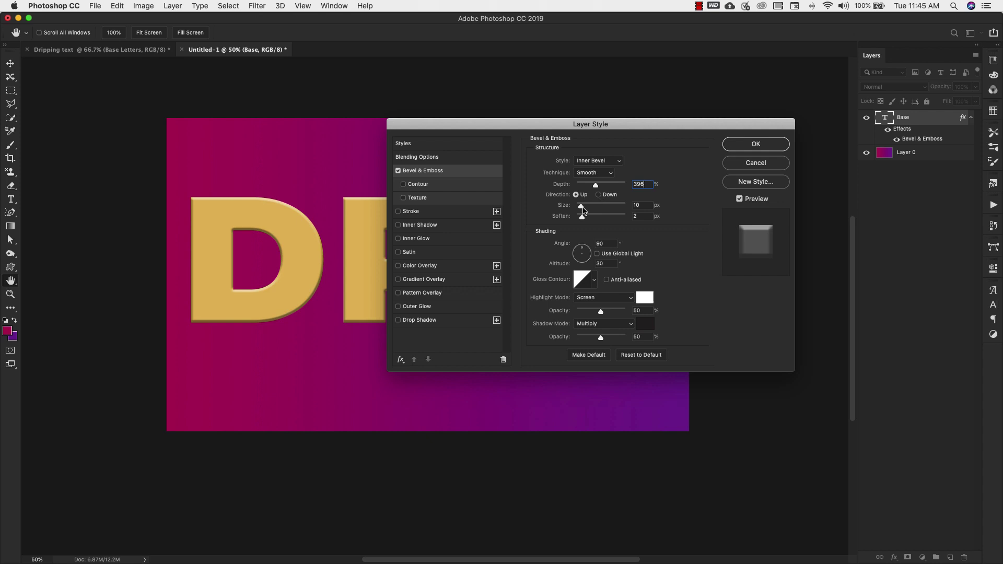
click(640, 205)
text(49)
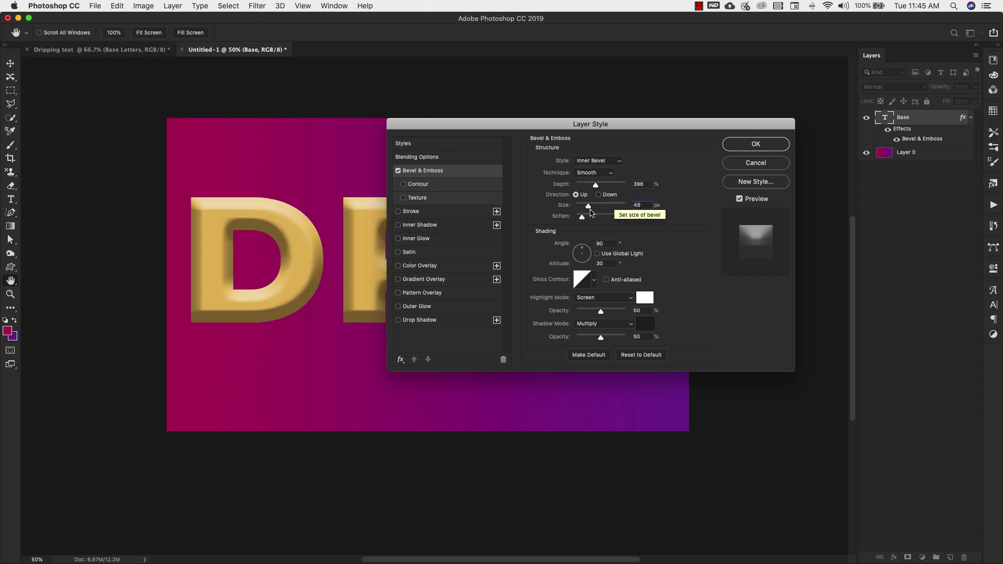
key(Tab)
text(0)
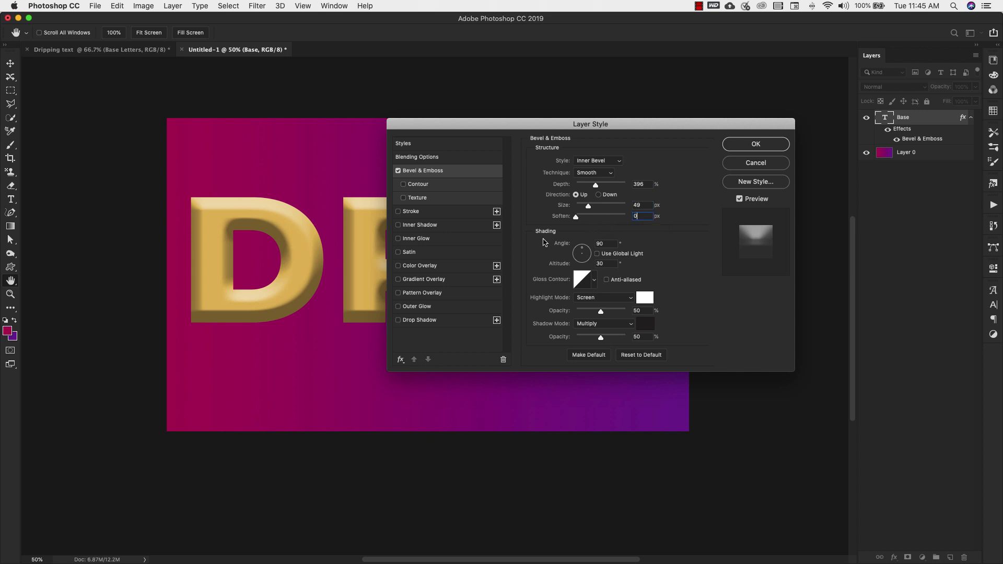
Set the bevel's shading angle to 134° and its altitude to 65°
key(Tab)
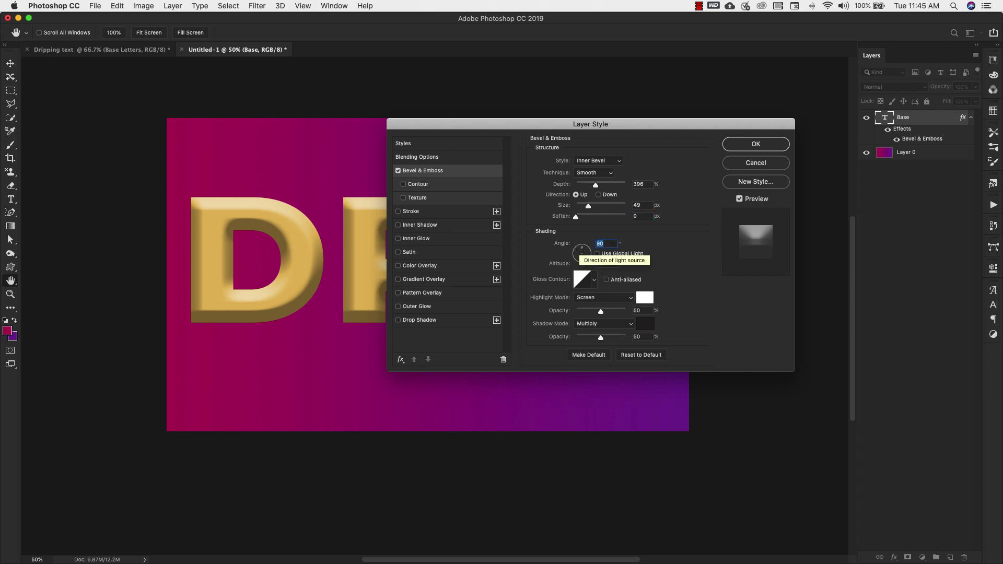
text(134)
key(Tab)
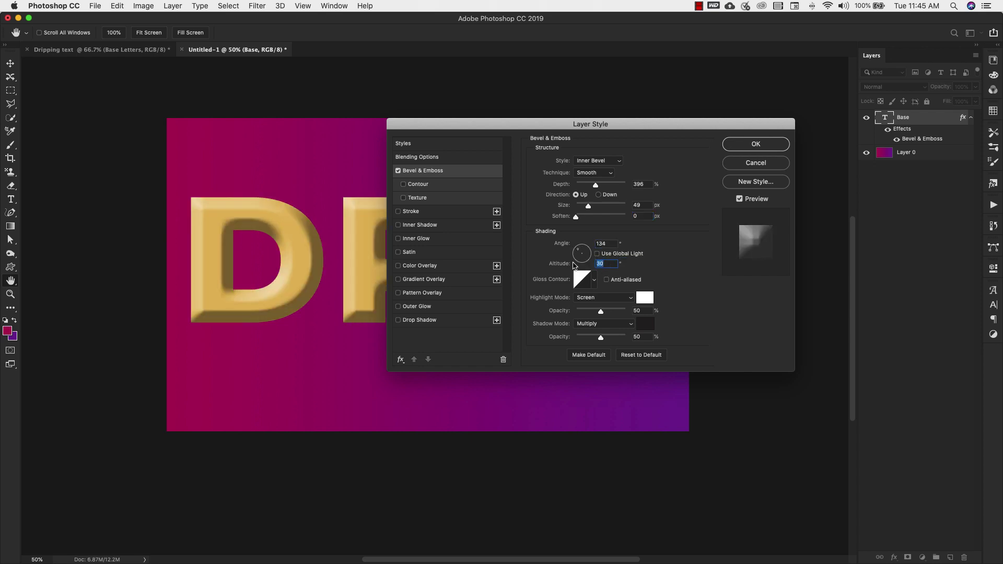
text(65)
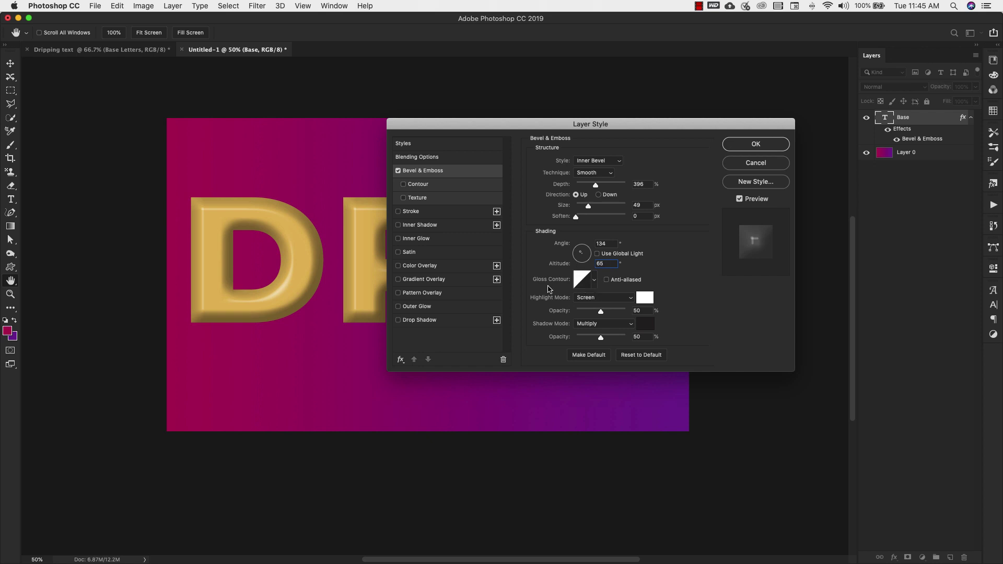
Choose the Rounded Steps gloss contour for the bevel
click(595, 282)
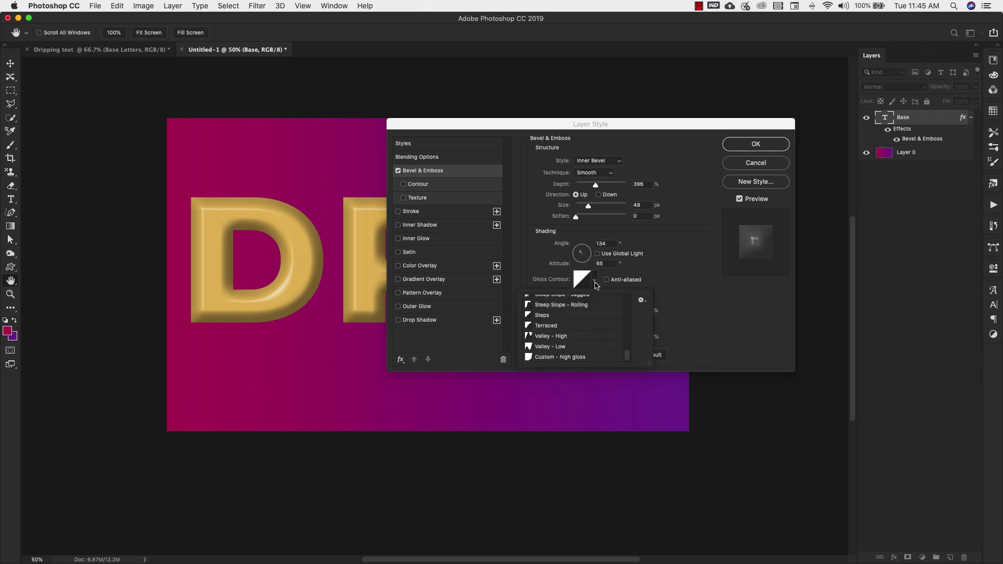
scroll(557, 338, up, 5)
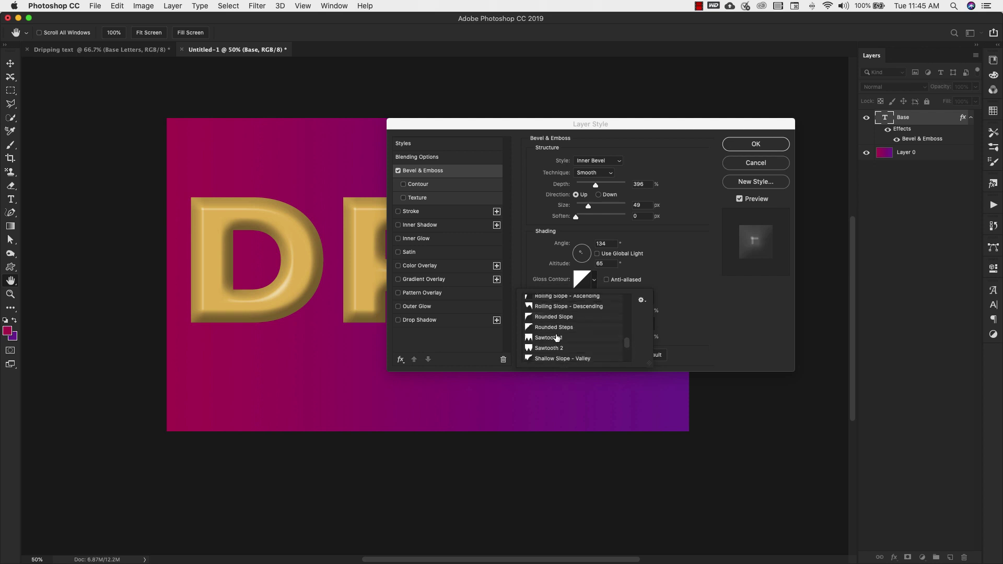
scroll(557, 338, down, 2)
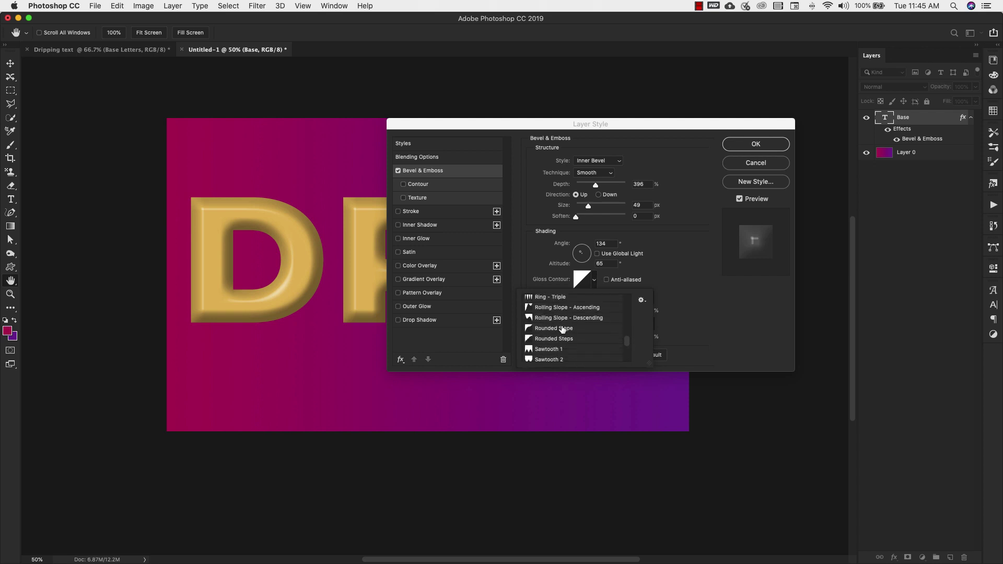
click(558, 340)
Append the Contours preset set to the bevel's available gloss contours
scroll(590, 322, up, 5)
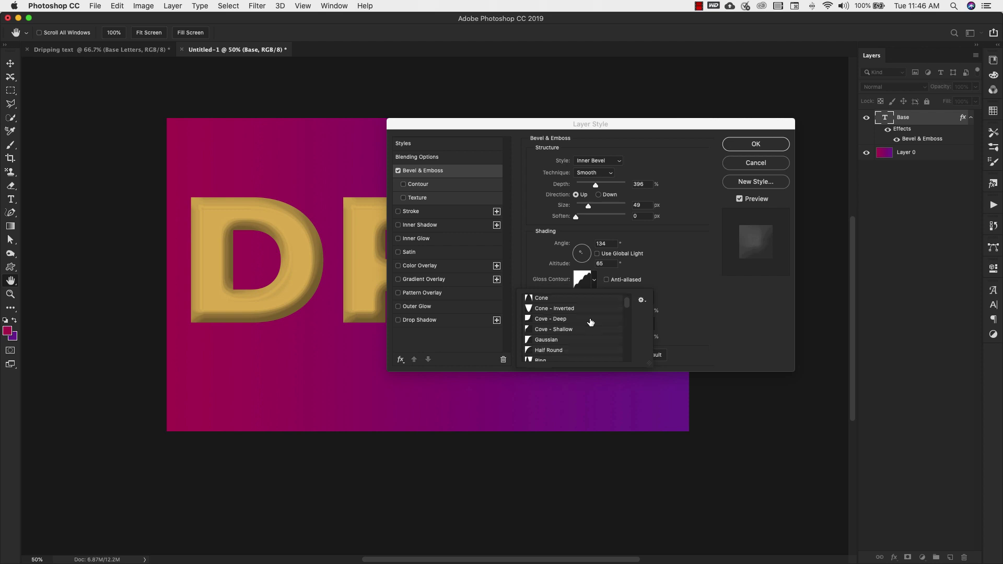
click(640, 301)
click(641, 301)
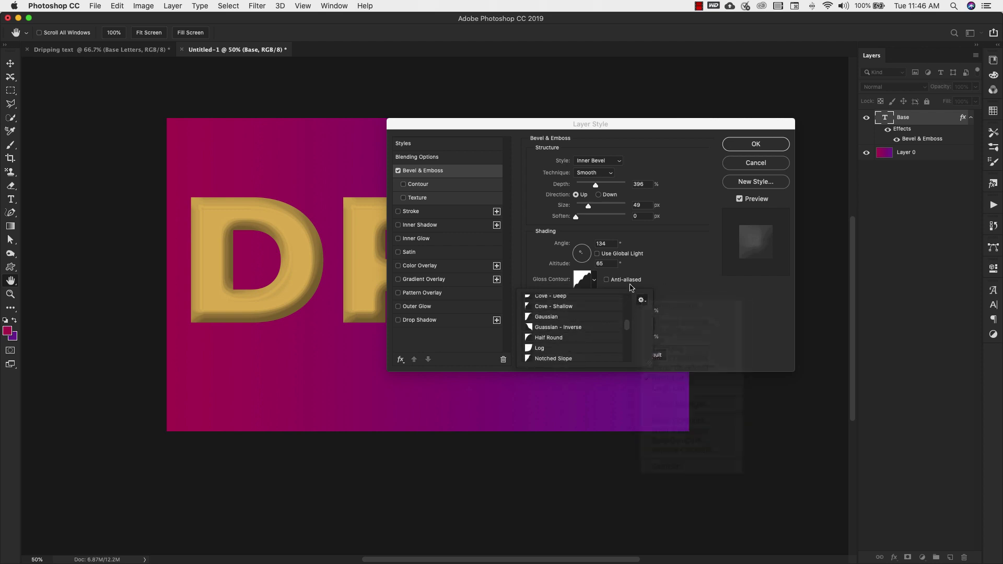
click(594, 283)
click(593, 282)
click(641, 300)
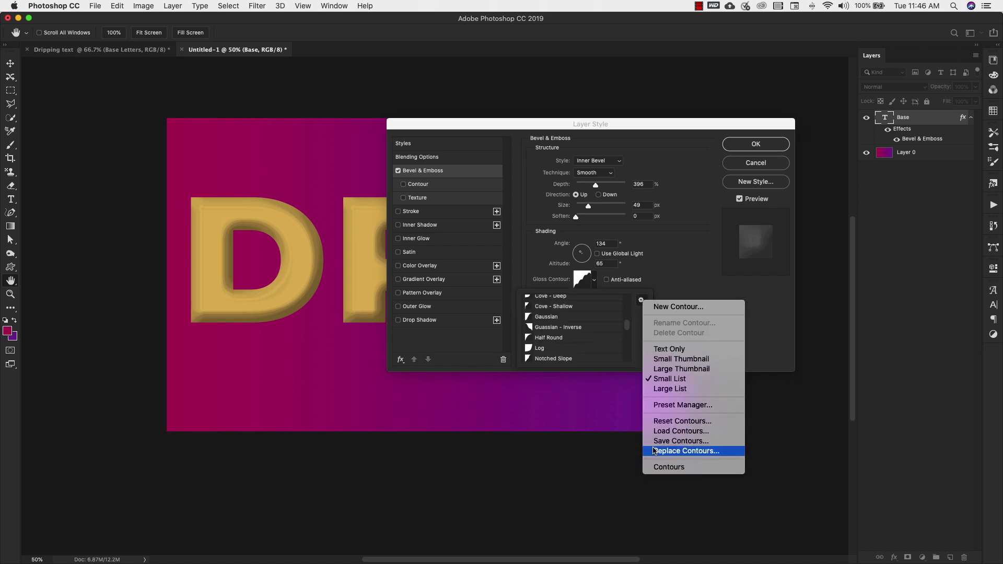
click(675, 468)
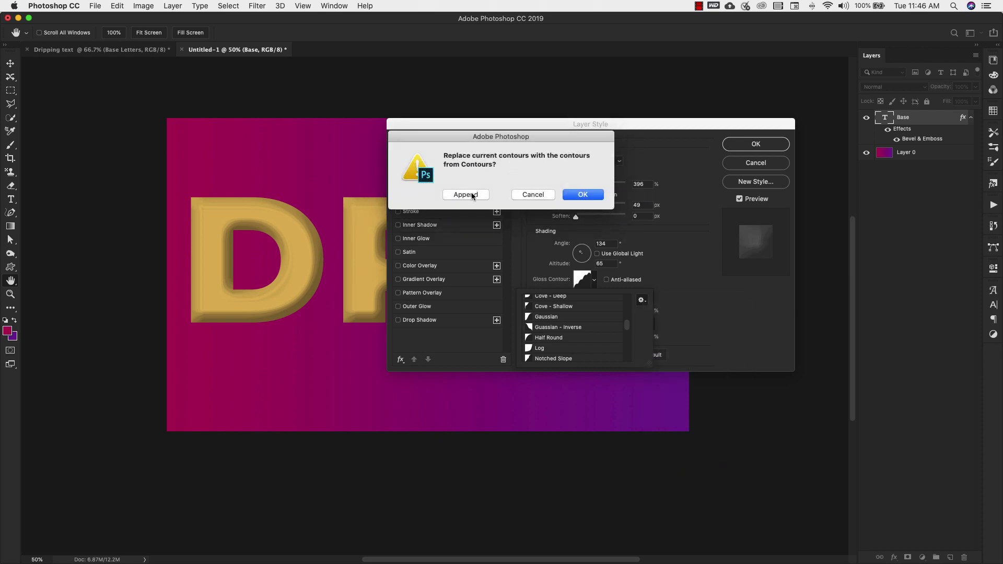
click(472, 196)
drag(627, 314, 628, 353)
click(587, 281)
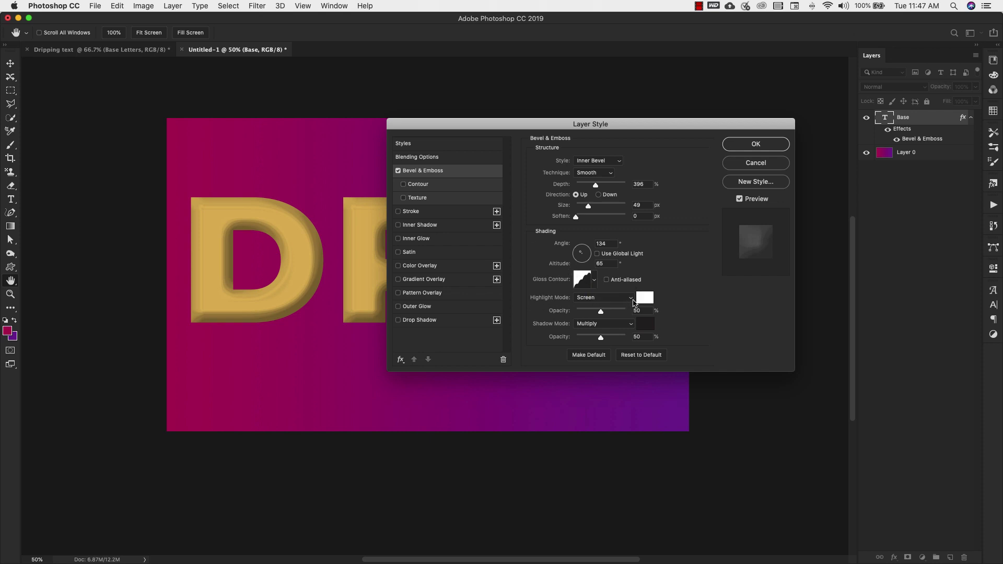
Set the bevel's highlight mode to Color Dodge and its highlight colour to #b8ae80
click(634, 302)
click(632, 300)
click(631, 302)
click(632, 301)
click(649, 301)
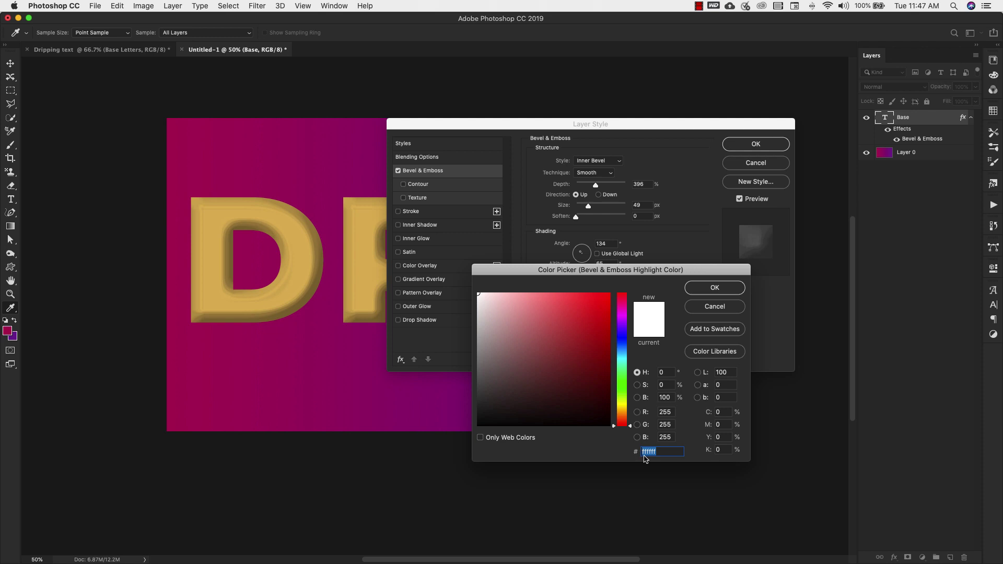
text(b8ae)
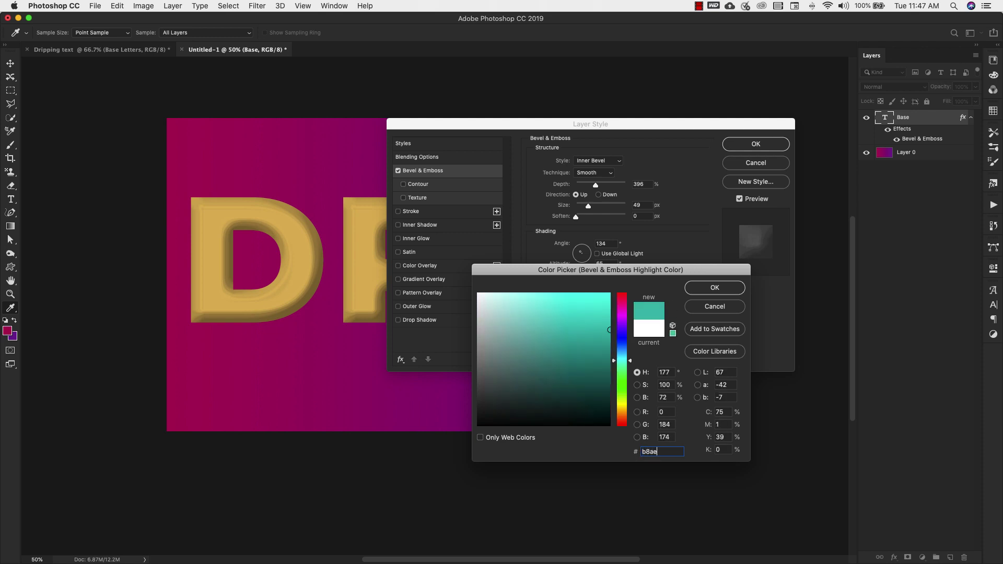
text(80)
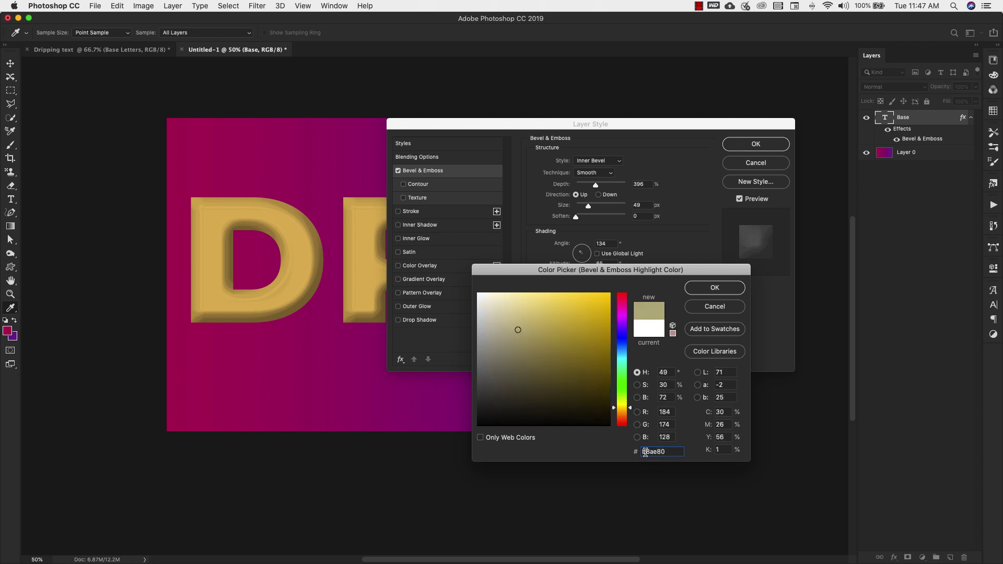
click(715, 287)
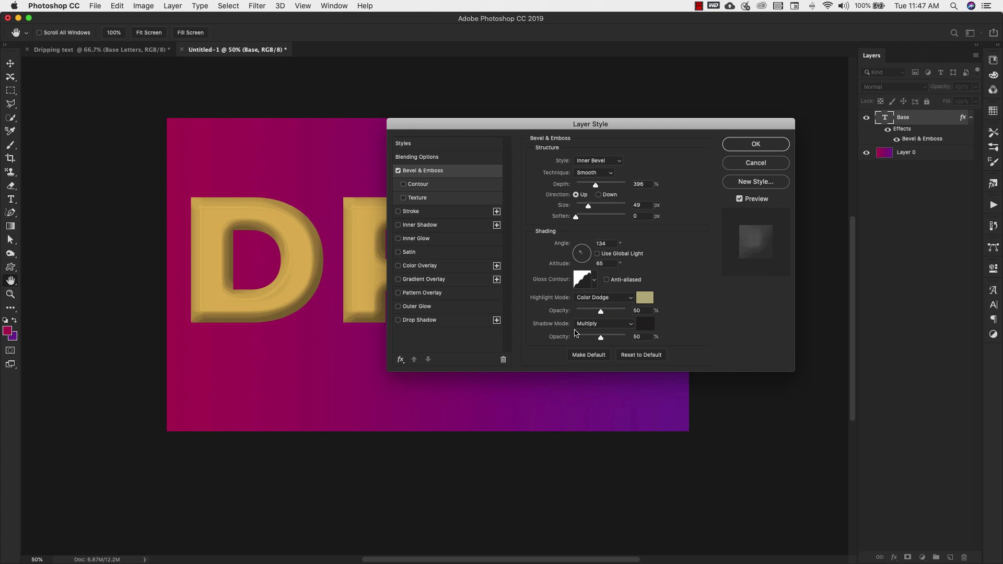
Set the bevel's shadow mode to Color Burn and its shadow colour to #918859
click(623, 330)
click(621, 331)
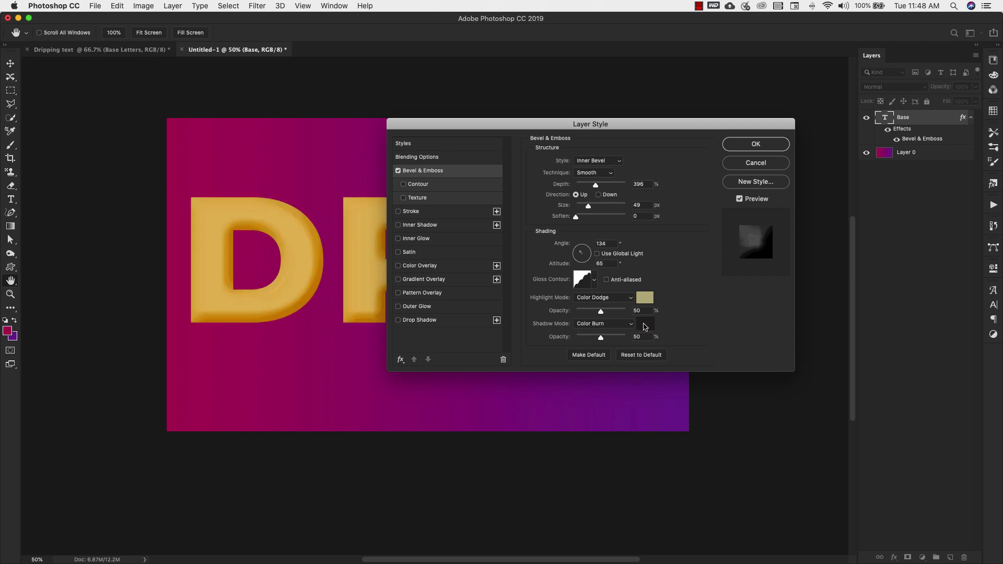
click(644, 325)
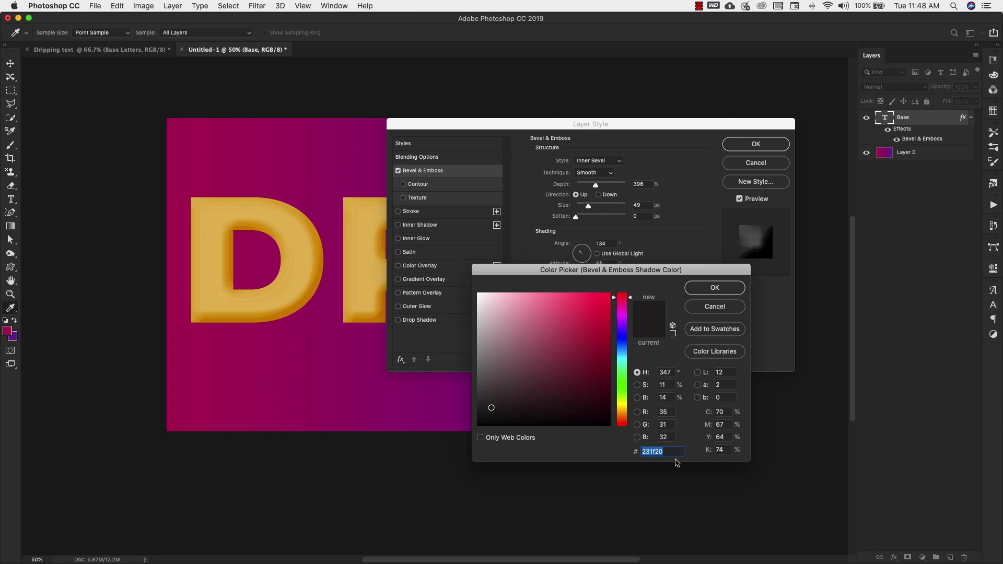
text(91)
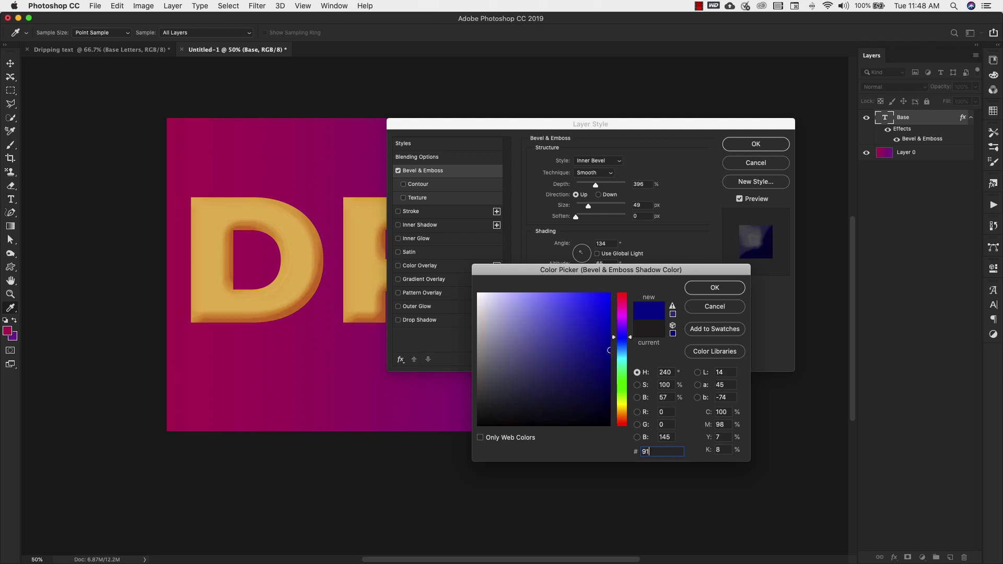
text(8859)
key(Return)
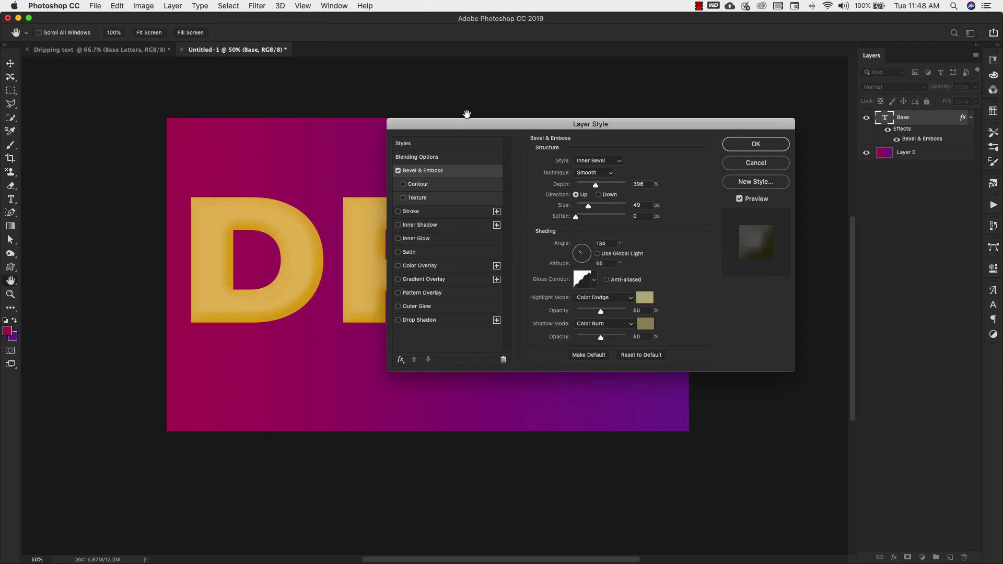
Enable the Contour option of the Bevel & Emboss effect and show its settings
drag(475, 124, 398, 101)
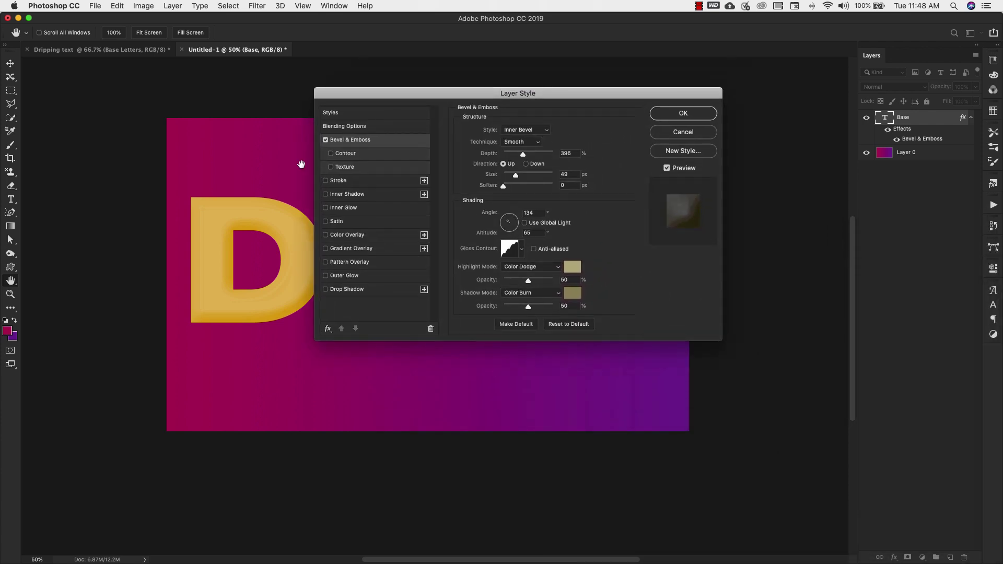
click(331, 154)
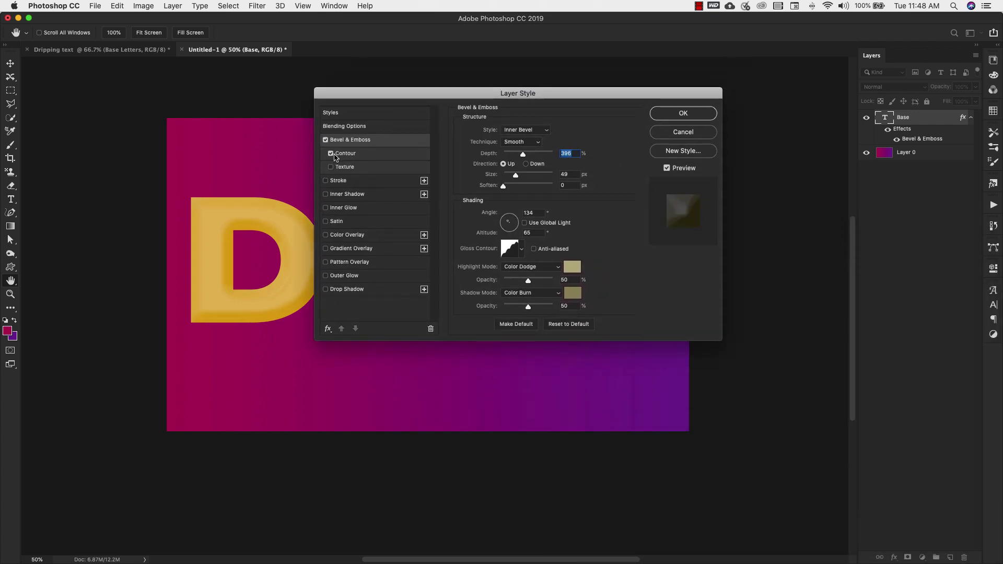
click(344, 155)
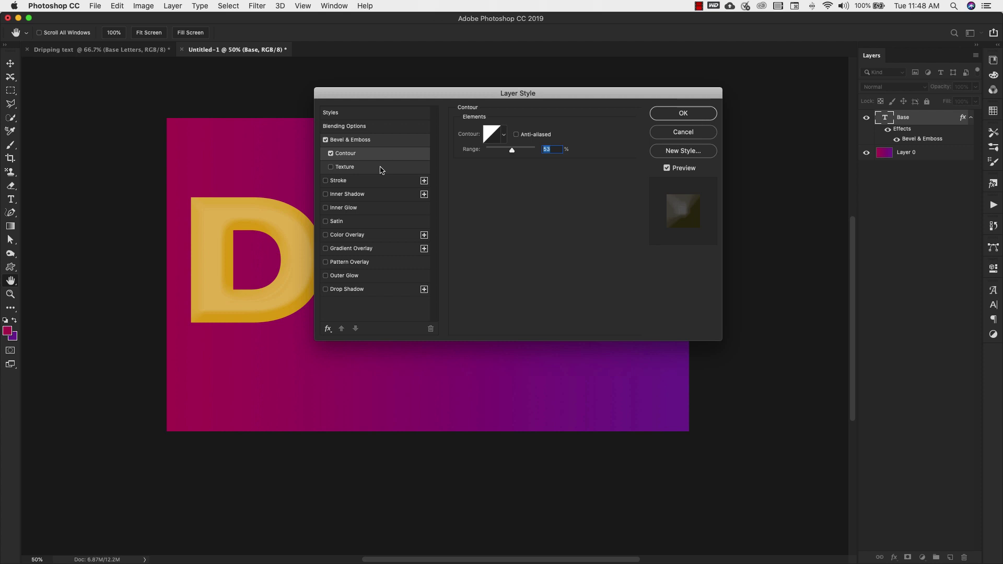
Add an Inner Shadow effect with Normal blend mode and colour #bc9025
click(338, 195)
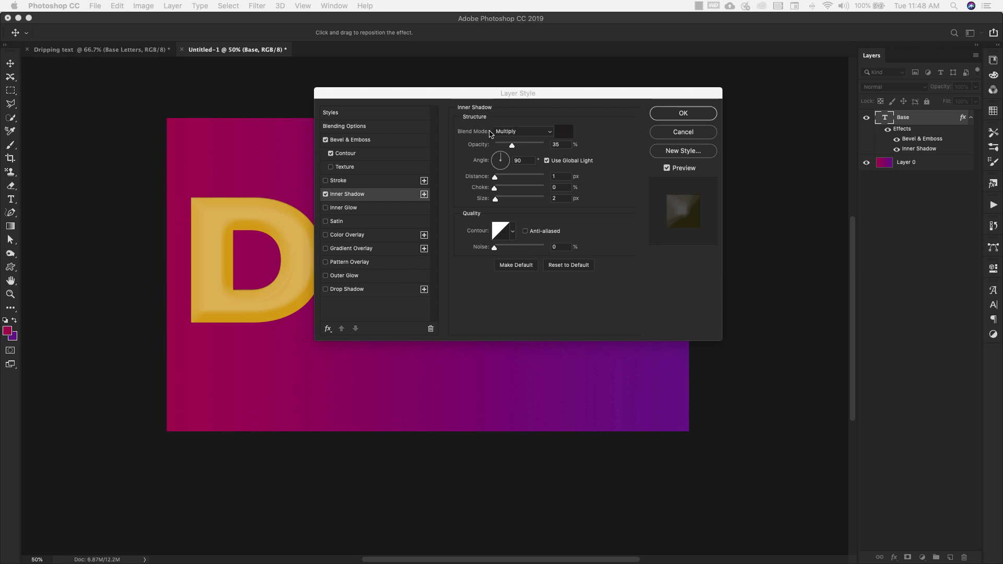
click(550, 135)
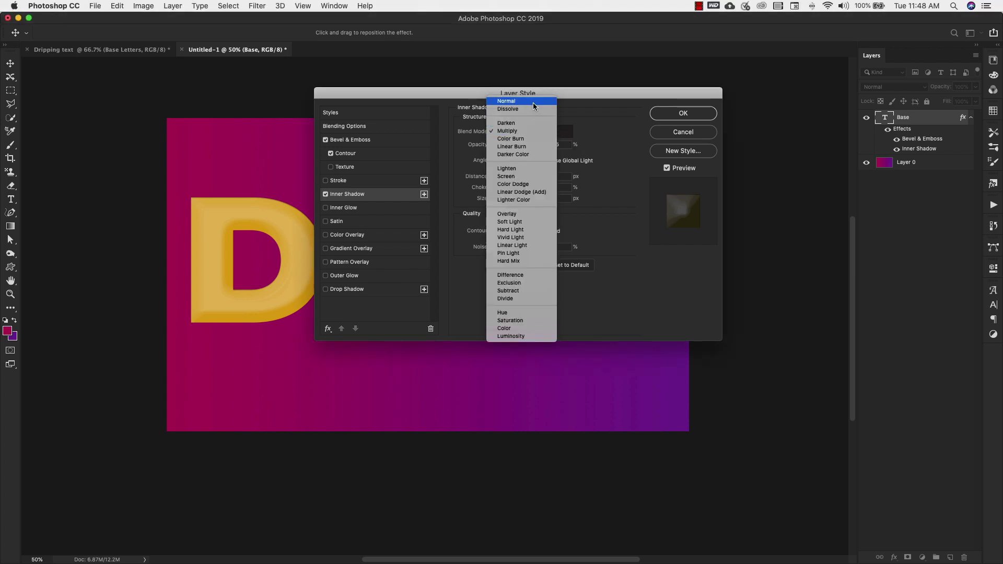
click(518, 104)
click(564, 136)
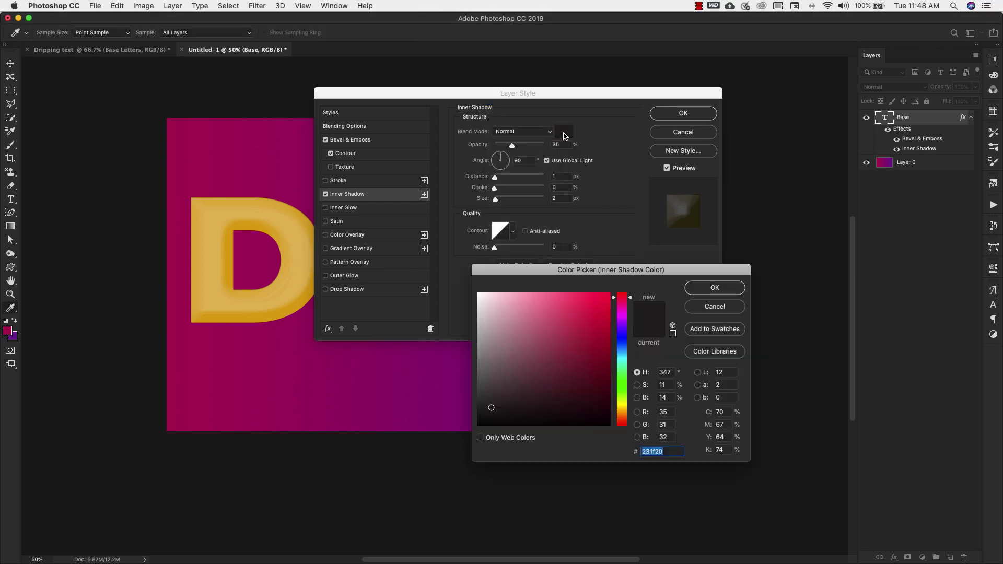
text(bc9025)
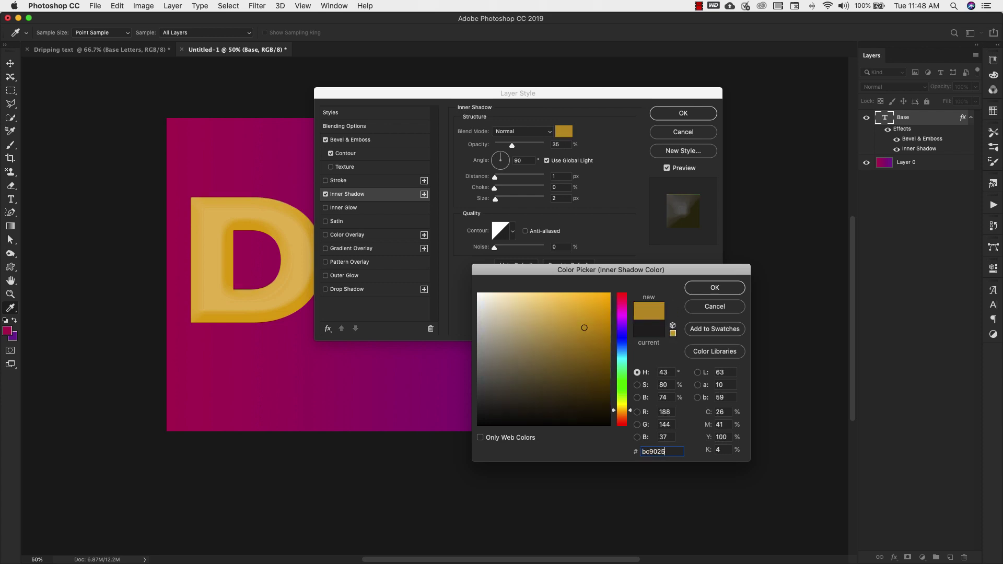
click(696, 289)
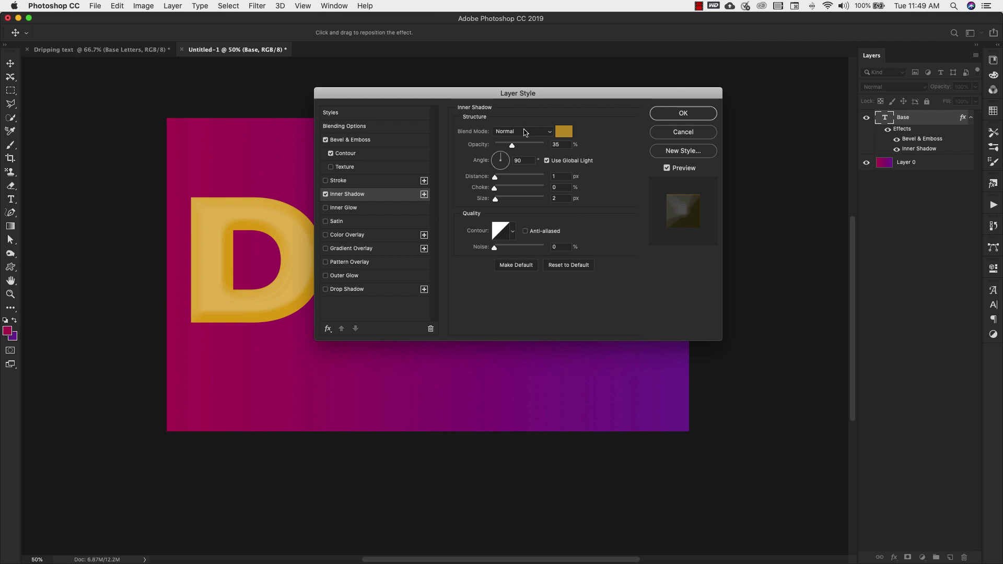
Set the inner shadow to 82% opacity, 120° angle without global light, 6 px distance and 24 px size
drag(564, 146, 542, 144)
text(82)
click(568, 161)
click(525, 162)
text(120)
double_click(564, 176)
text(6)
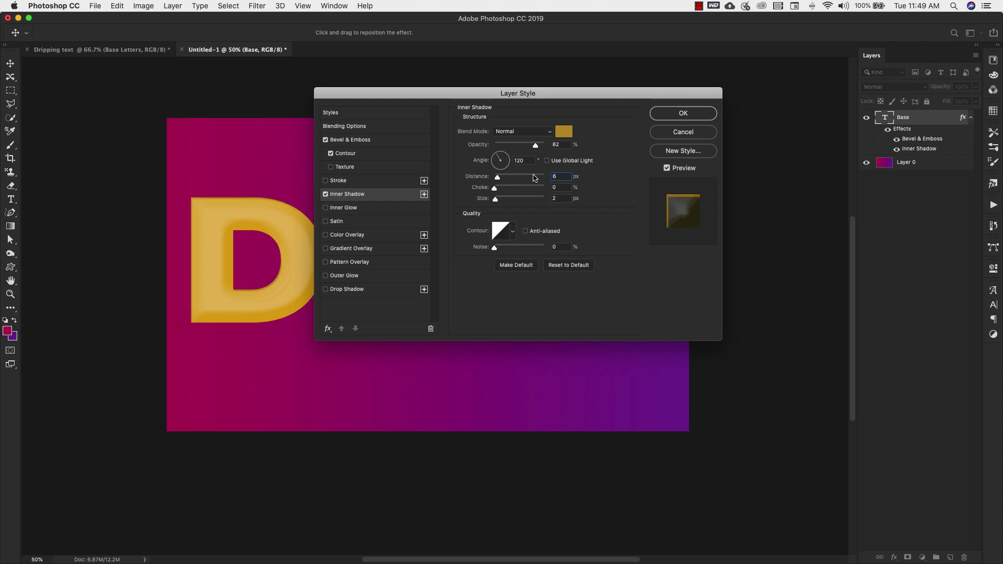
key(Tab)
key(Tab)
text(24)
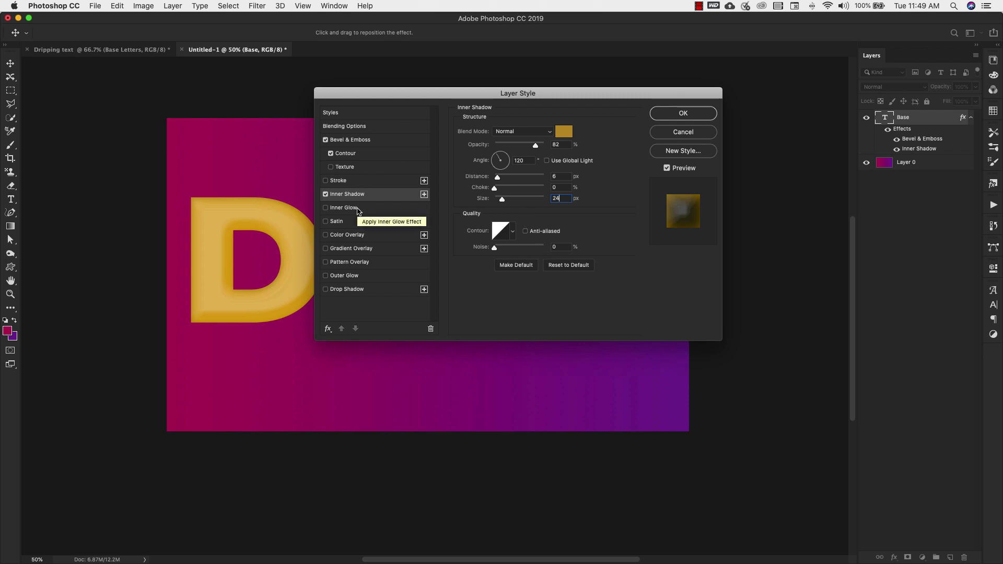
Add an Inner Glow effect with Overlay blend mode, 75% opacity and colour #efe286
click(341, 209)
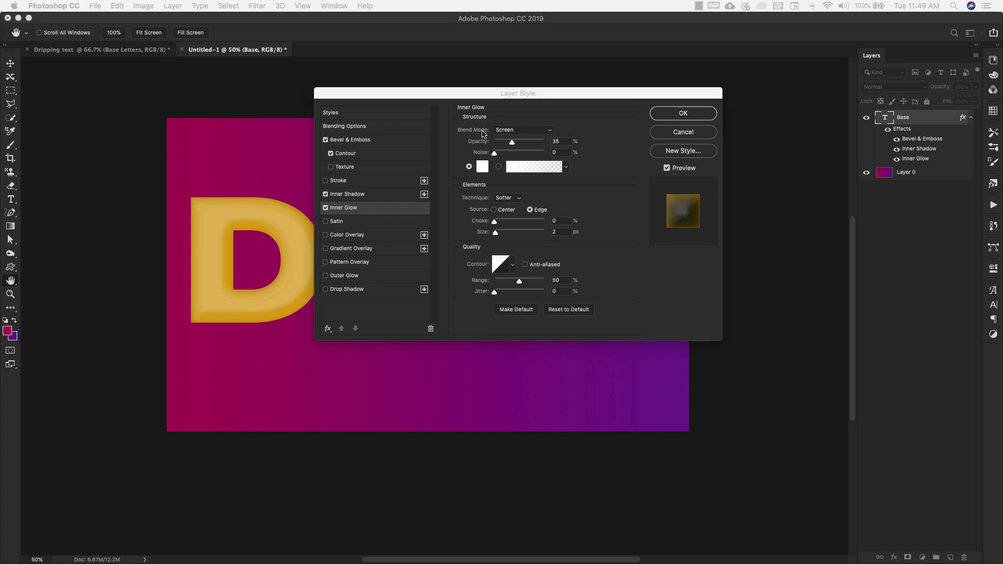
click(528, 131)
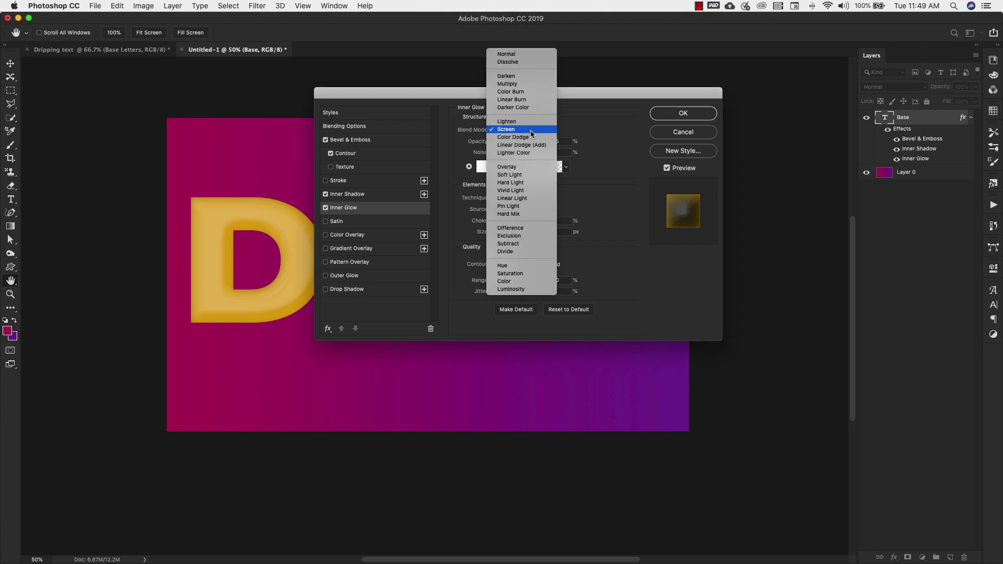
click(522, 167)
click(559, 141)
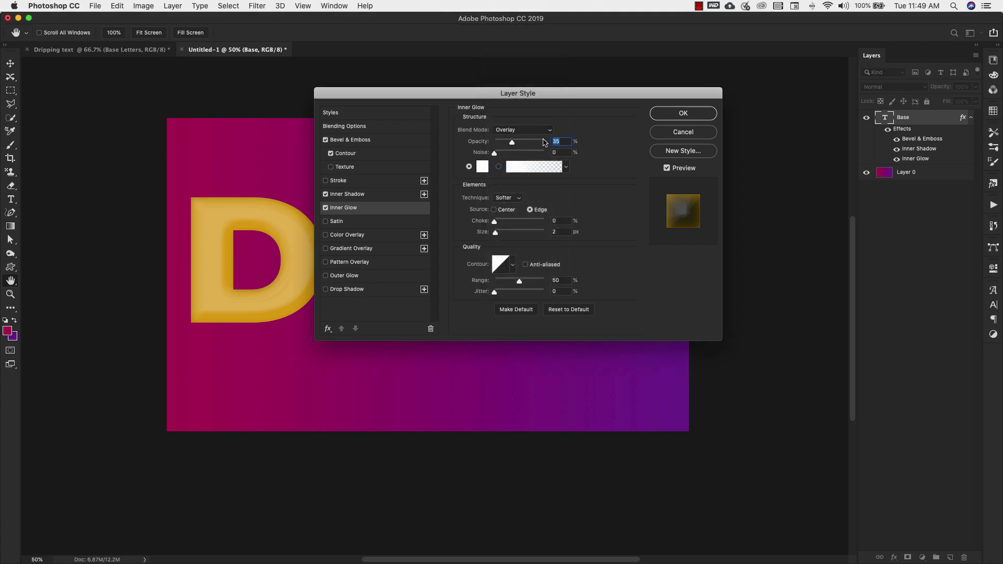
text(75)
click(482, 166)
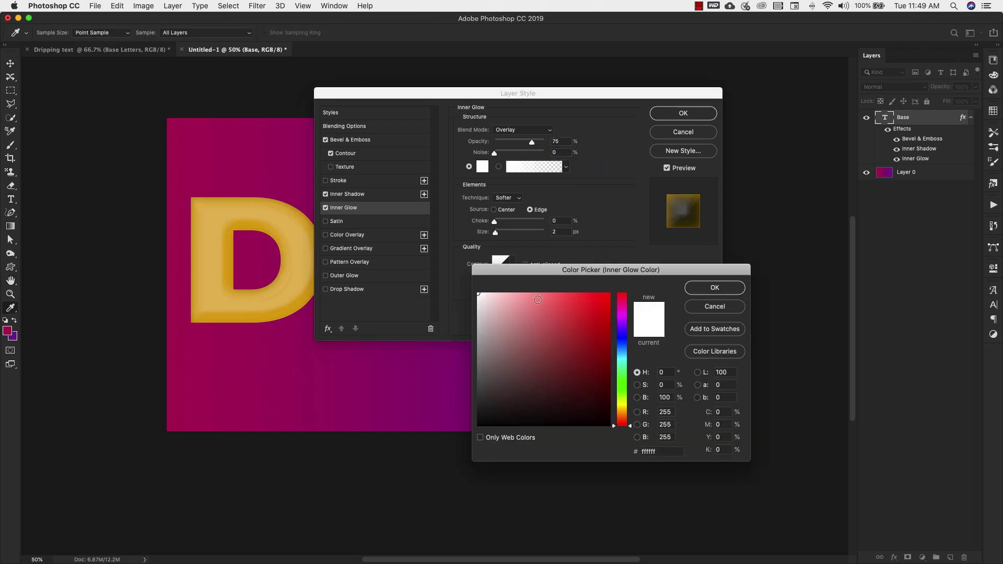
double_click(667, 451)
text(efe2)
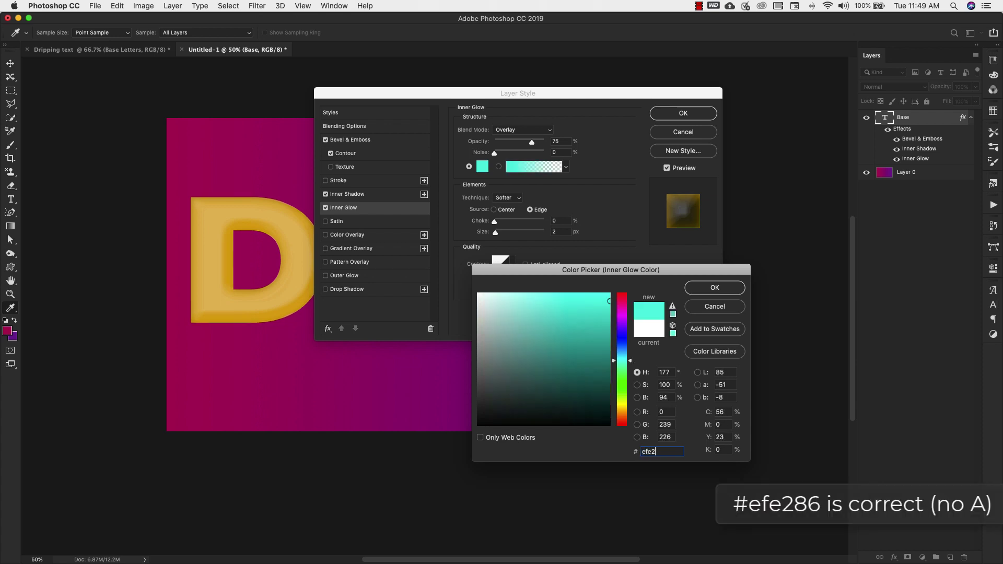
text(86)
click(715, 287)
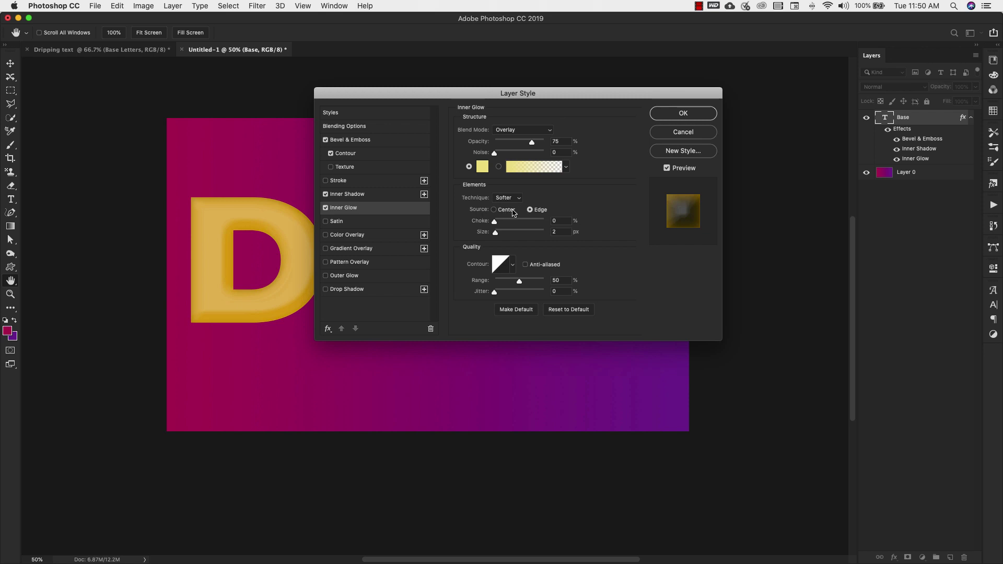
Set the inner glow's source to Center, its choke to 31% and its size to 43 px
click(494, 209)
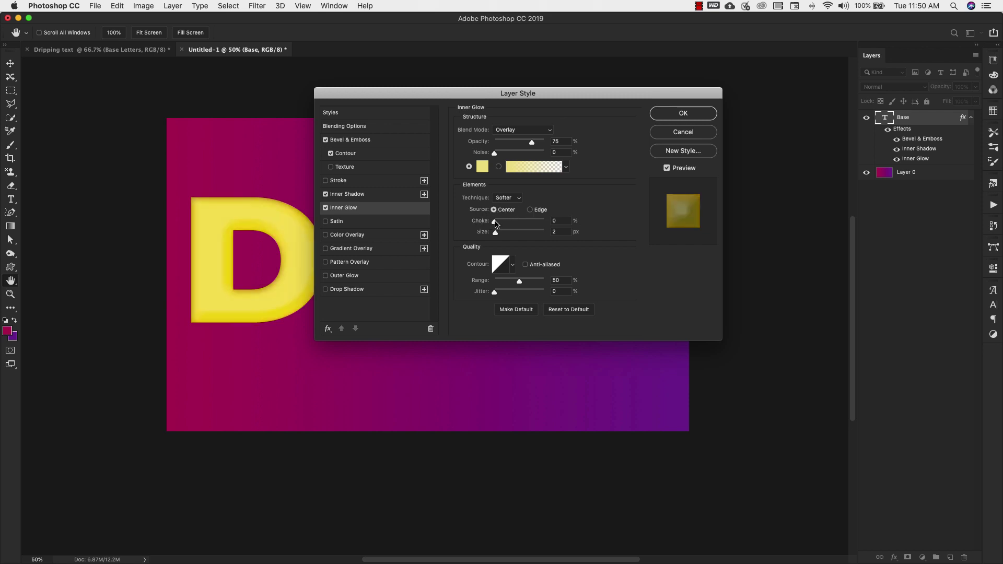
click(555, 220)
text(31)
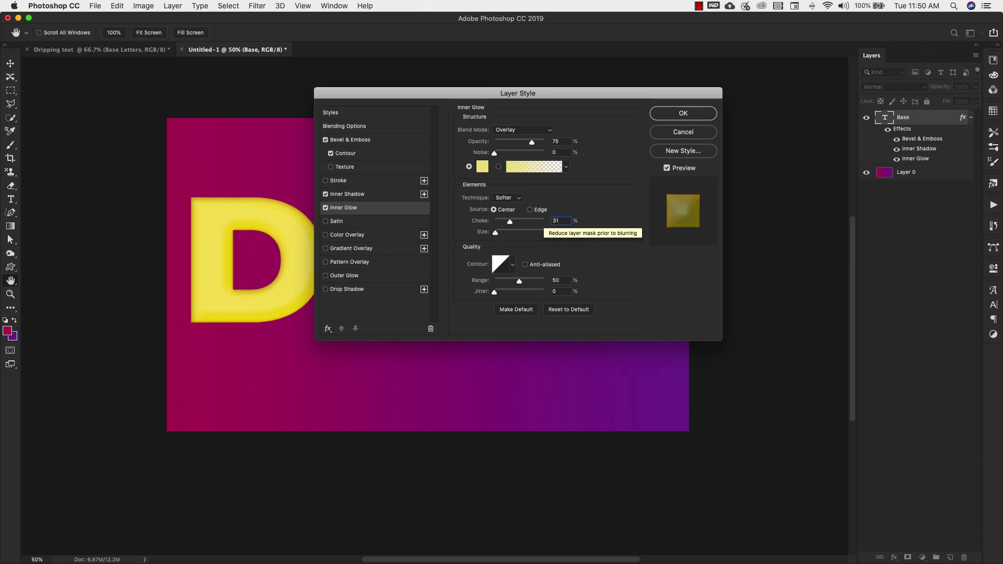
key(Tab)
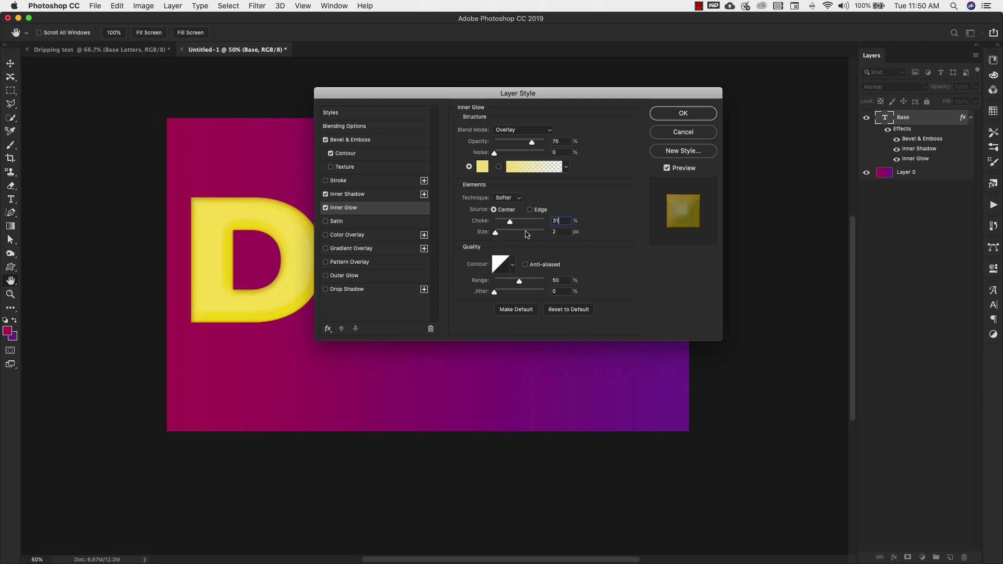
text(43)
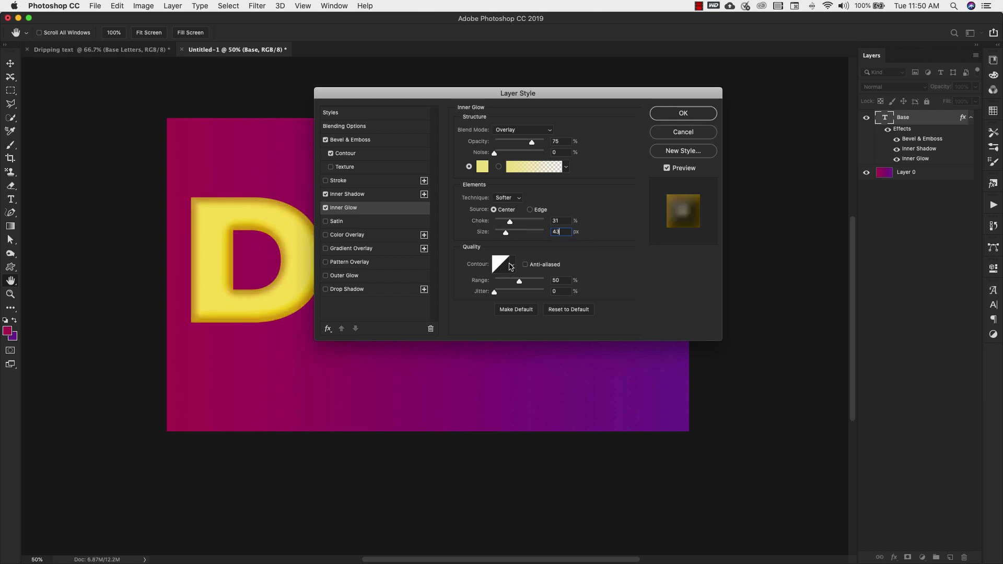
Set the inner glow's quality contour to Cone - Inverted
click(514, 270)
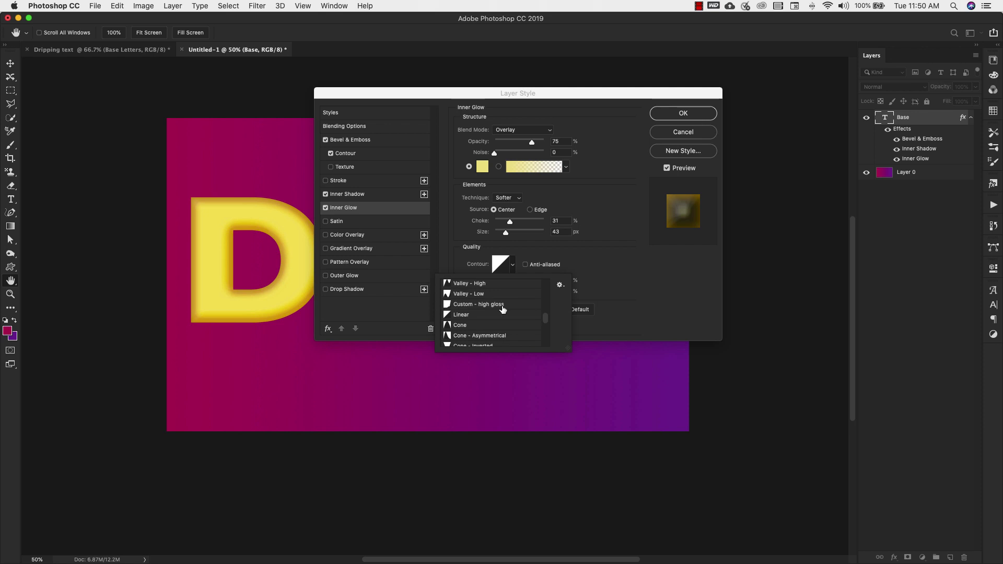
scroll(503, 310, down, 2)
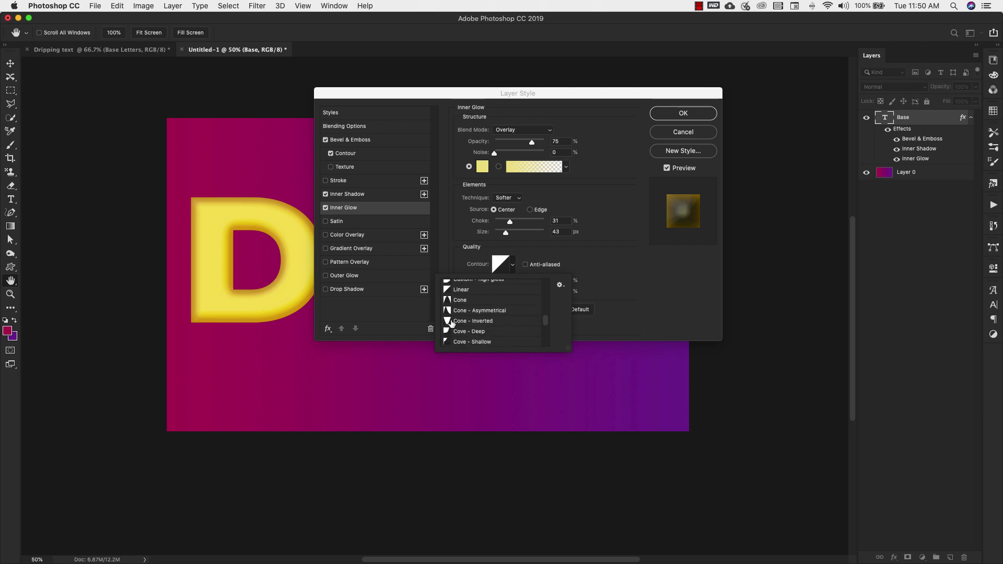
click(479, 324)
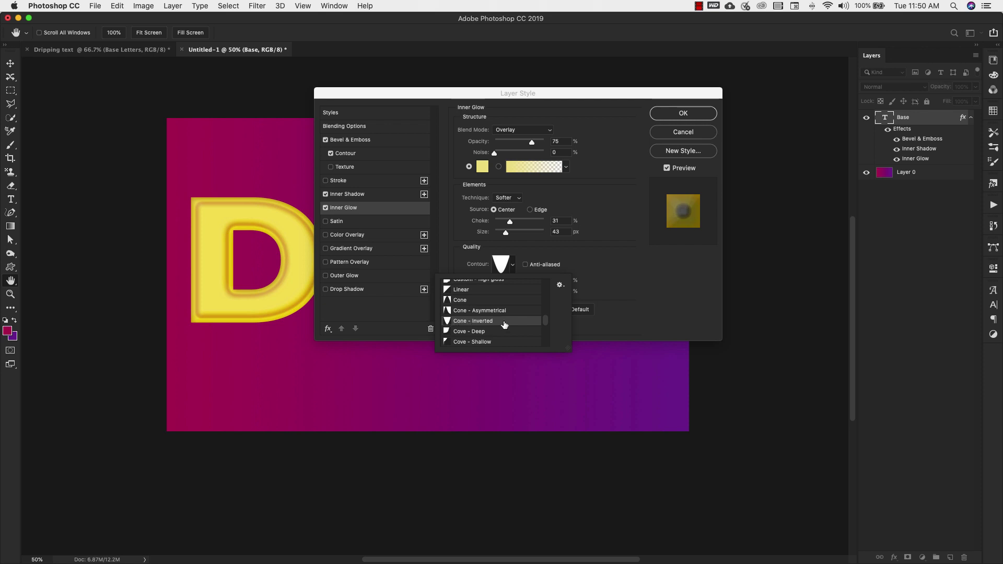
click(560, 286)
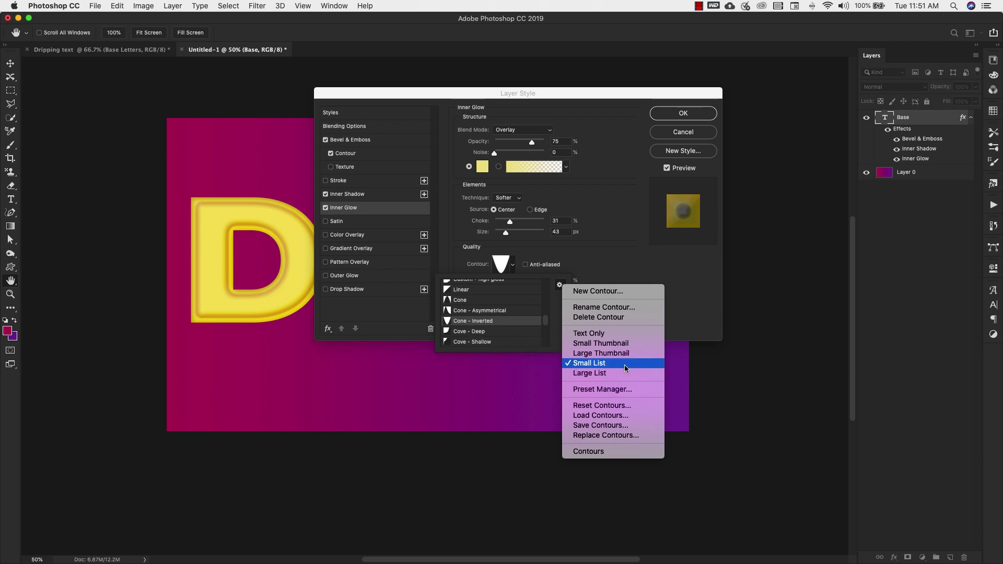
click(675, 322)
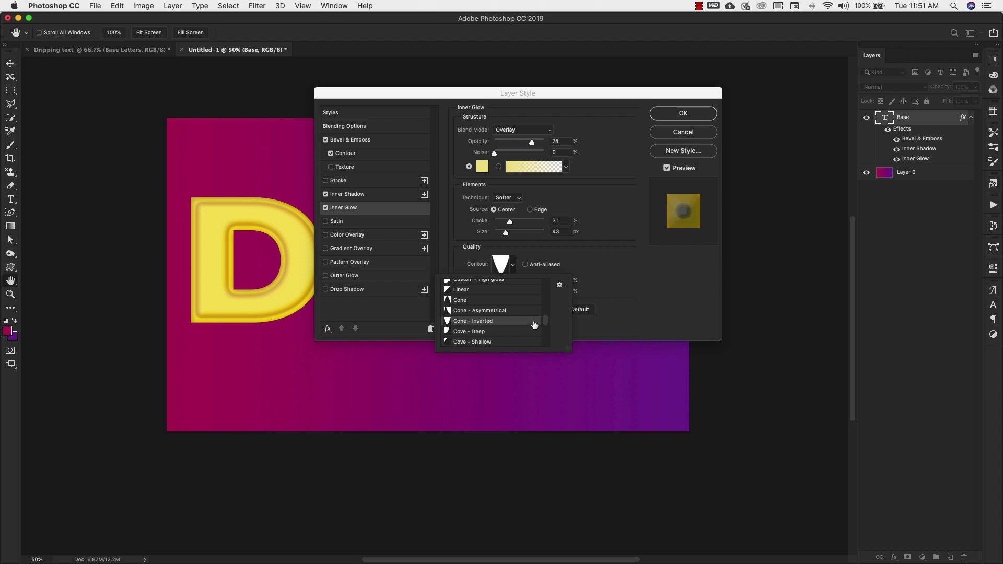
click(620, 295)
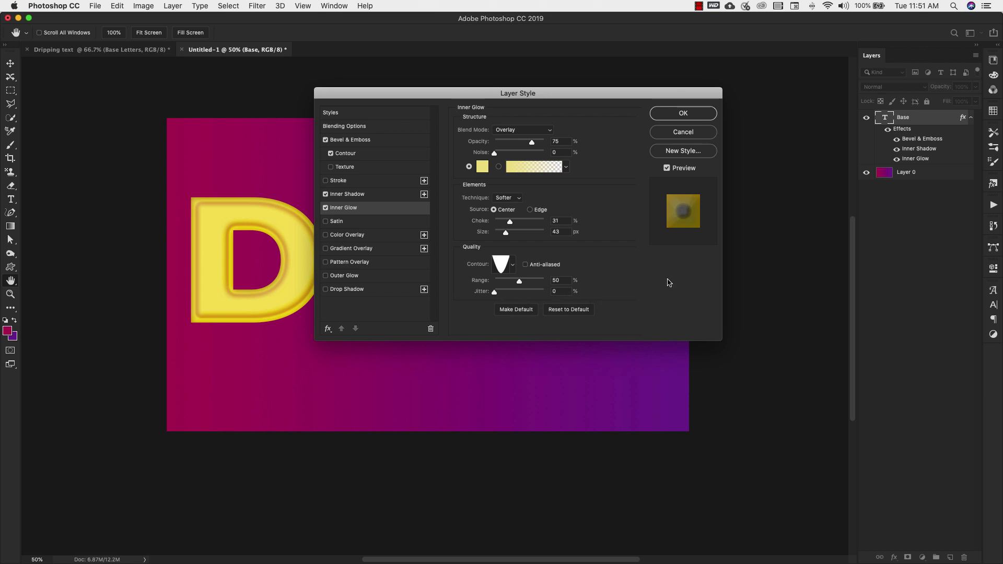
Add a Satin effect to the Base text with colour #795c02
click(335, 222)
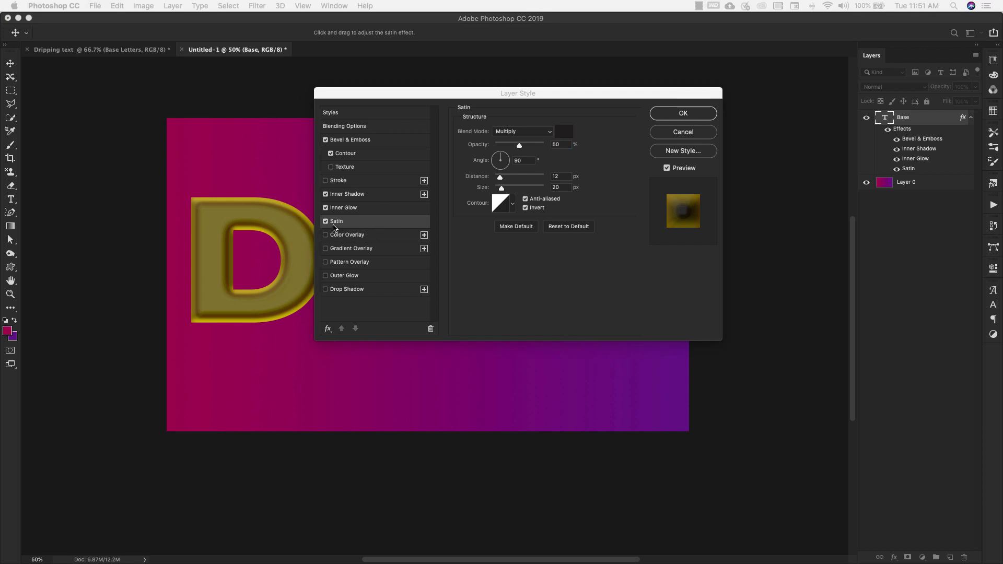
click(563, 136)
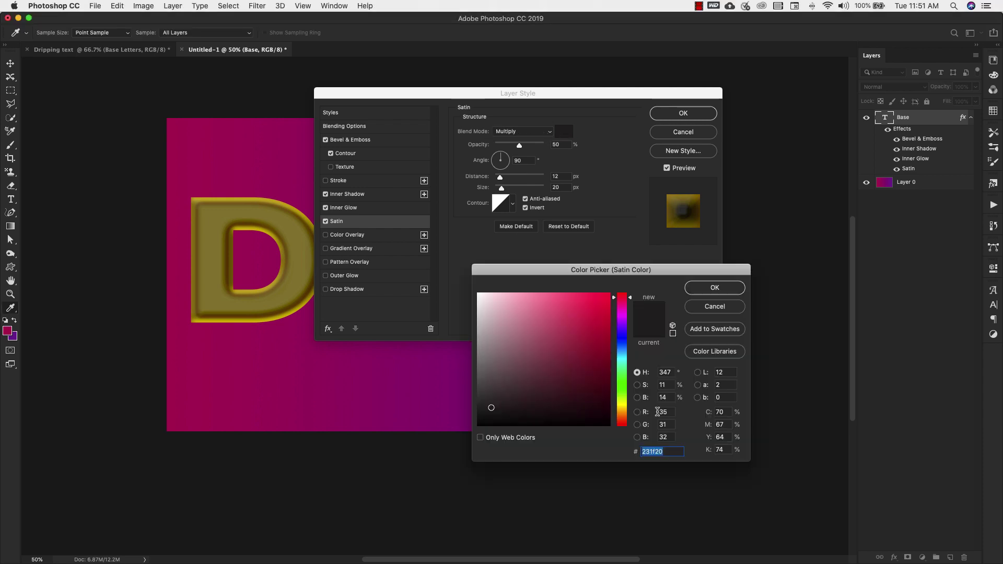
text(7)
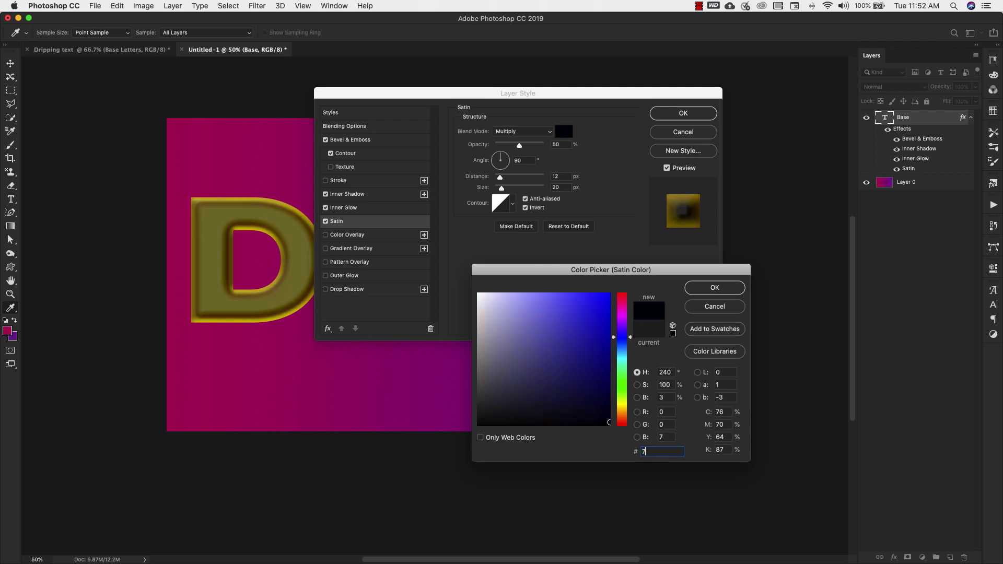
text(95c02)
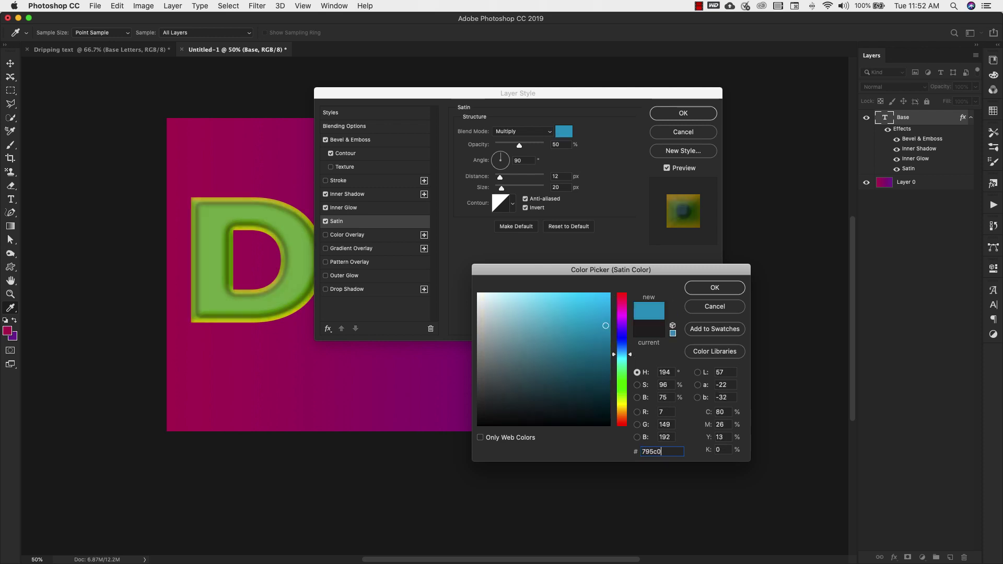
click(708, 289)
Set the satin effect to 75% opacity, 15 px distance and 35 px size
double_click(561, 145)
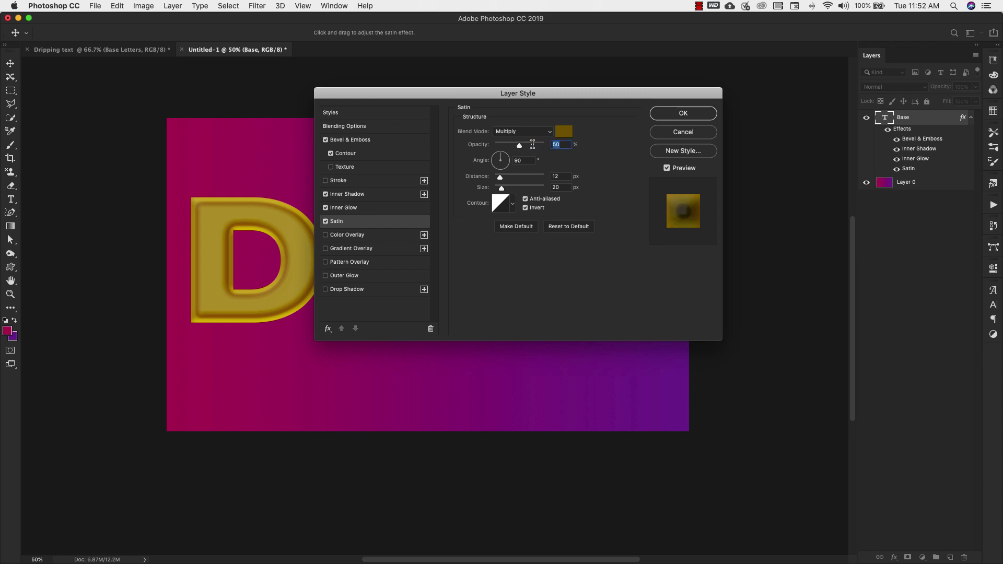
text(75)
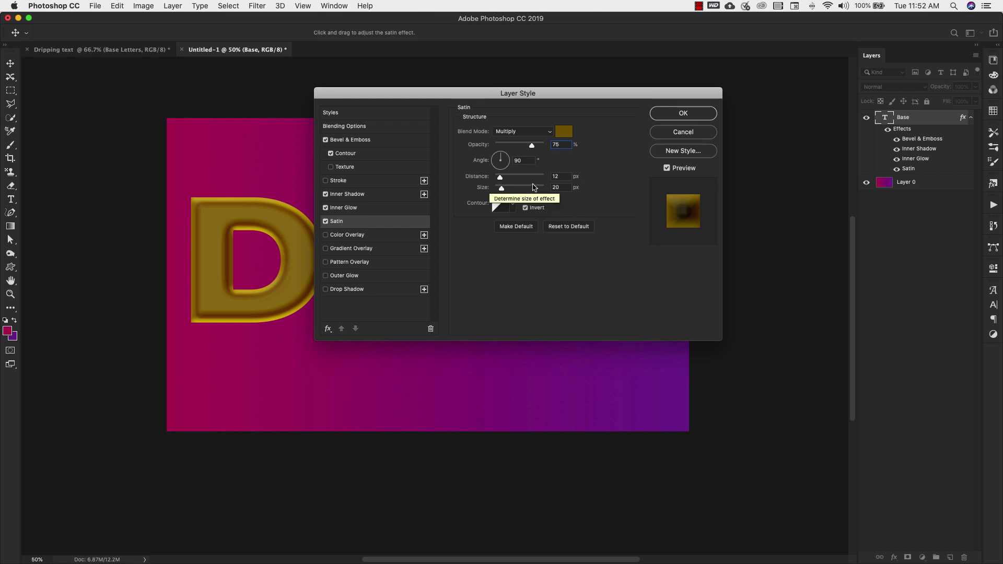
double_click(563, 176)
text(15)
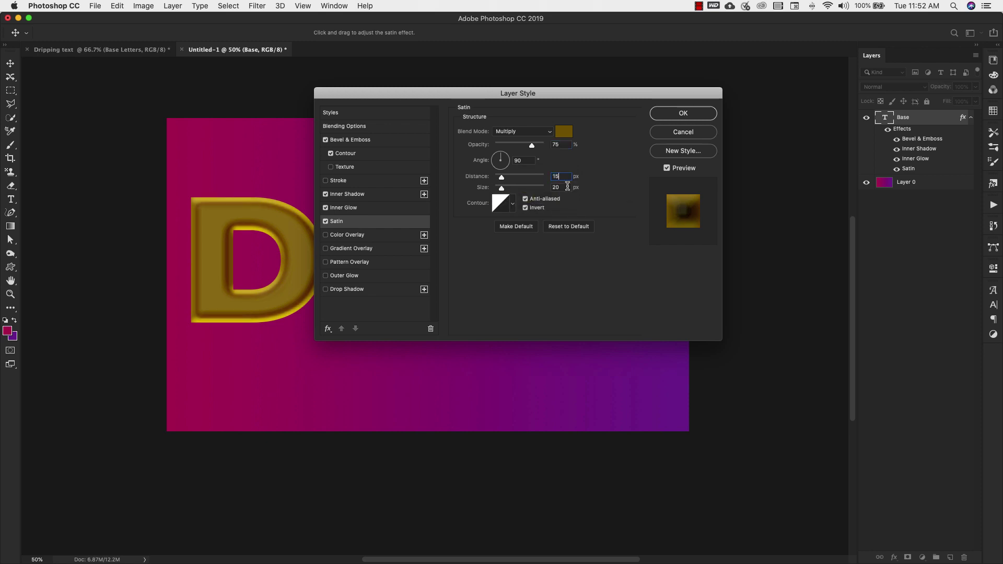
key(Tab)
text(35)
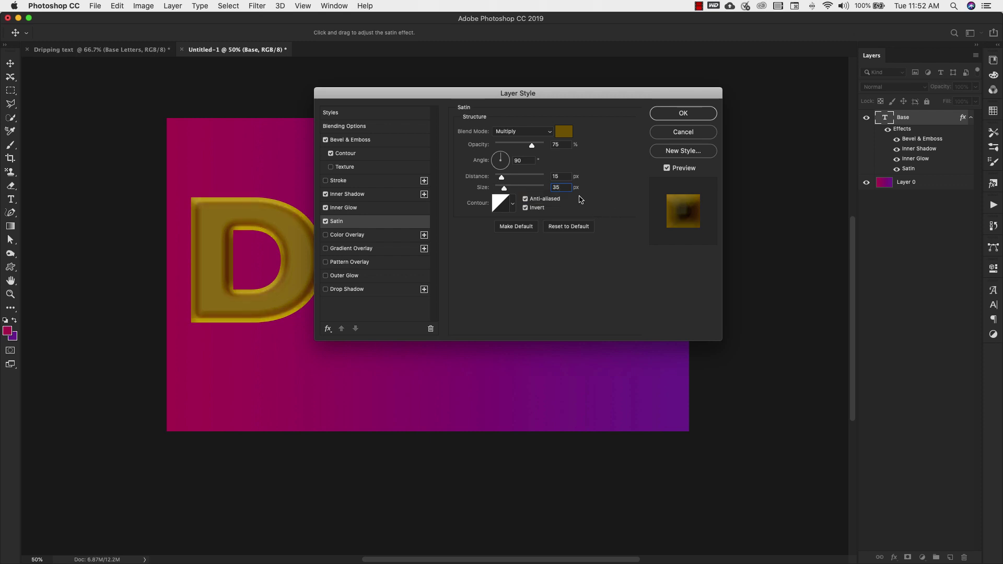
Apply the Ring - Double contour to the satin effect
click(513, 204)
scroll(494, 263, down, 5)
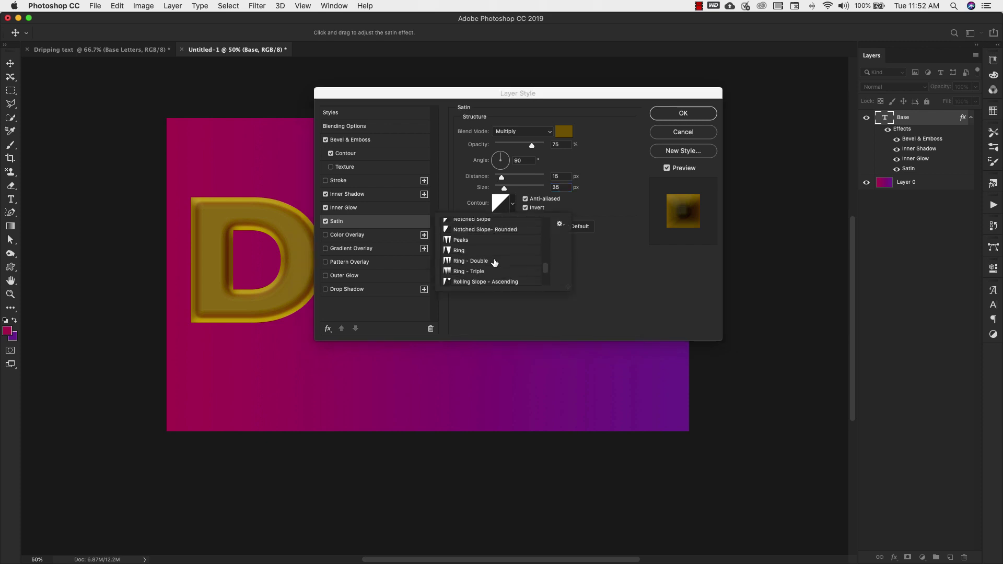
click(461, 261)
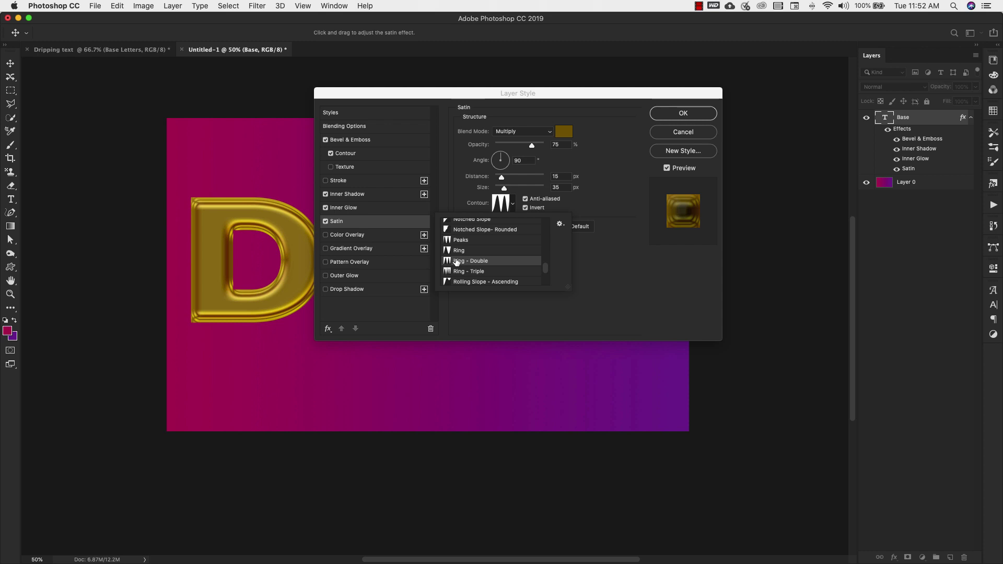
click(601, 203)
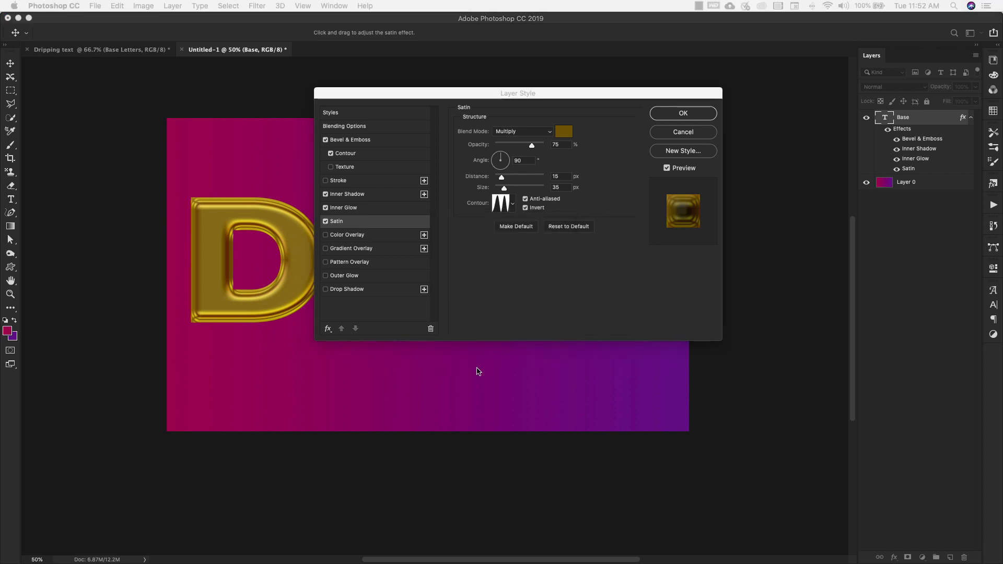
Add a Drop Shadow effect to the Base text with colour #543607
click(342, 290)
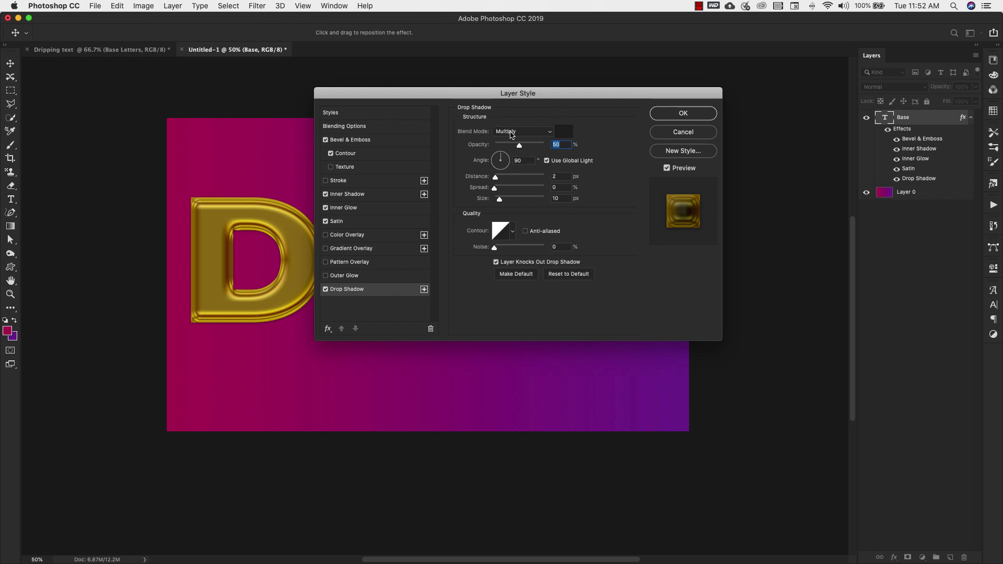
click(563, 132)
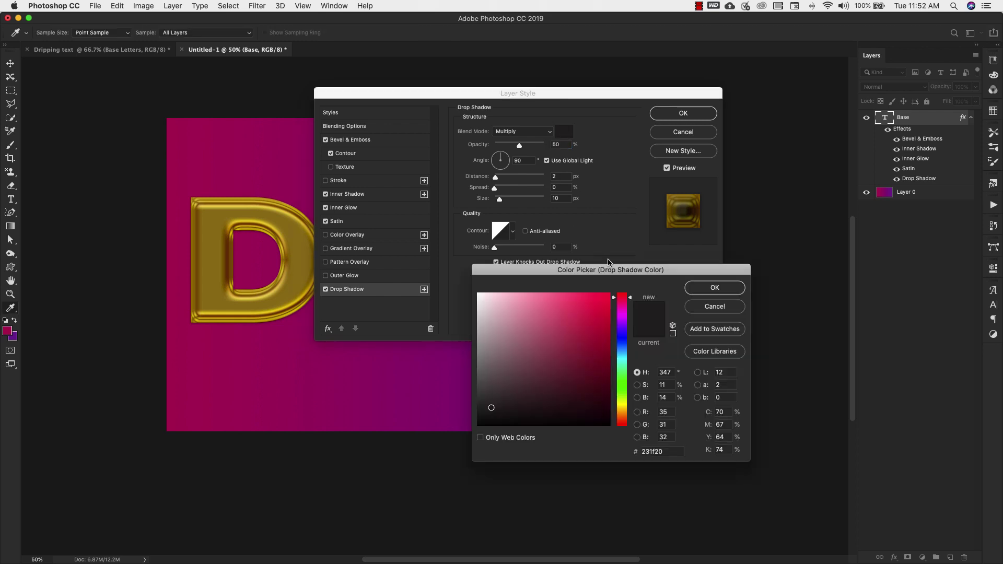
double_click(670, 452)
text(543607)
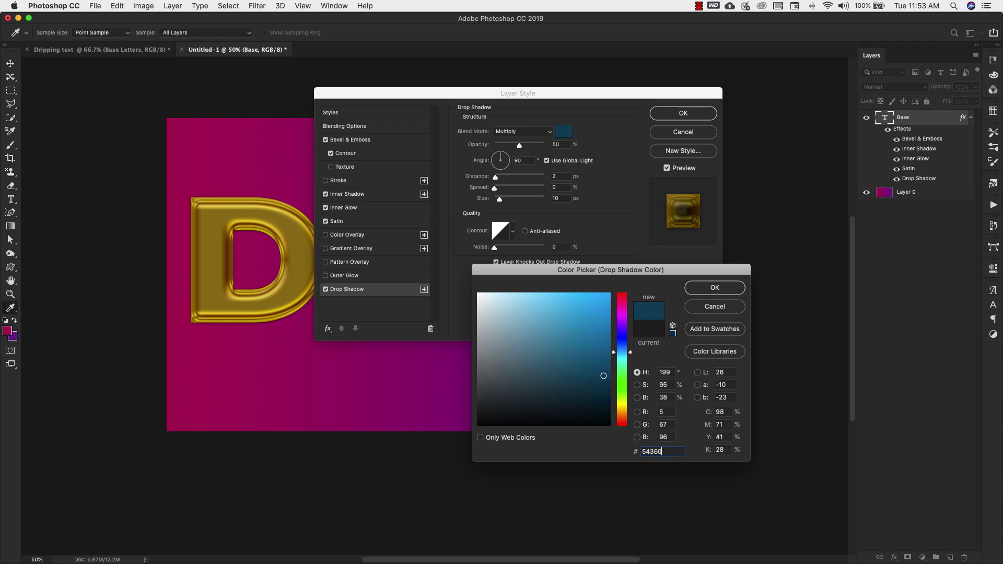
click(701, 290)
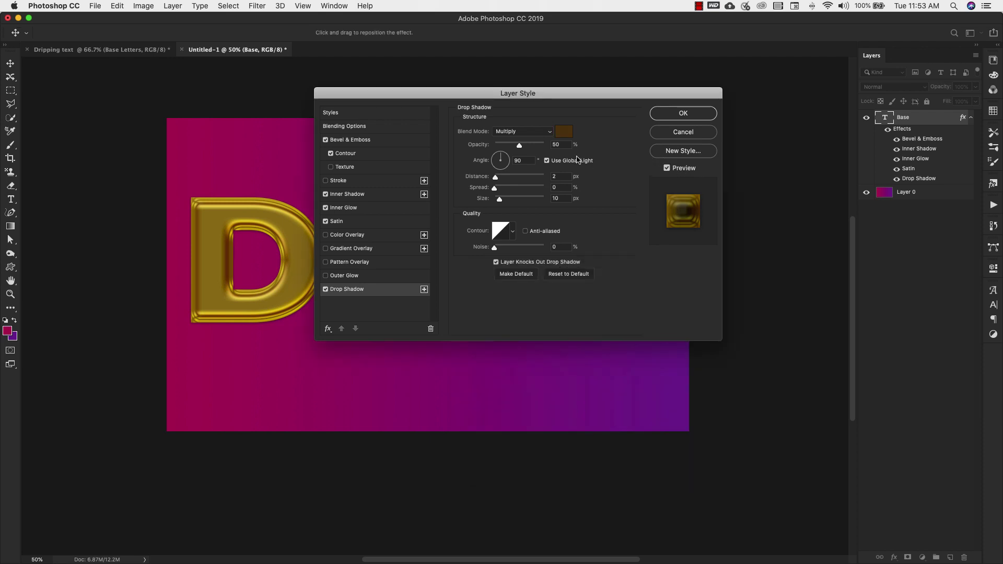
Set the drop shadow to 66% opacity without global light, 9 px distance and 35 px size
drag(535, 145, 527, 145)
click(546, 160)
double_click(557, 176)
text(9)
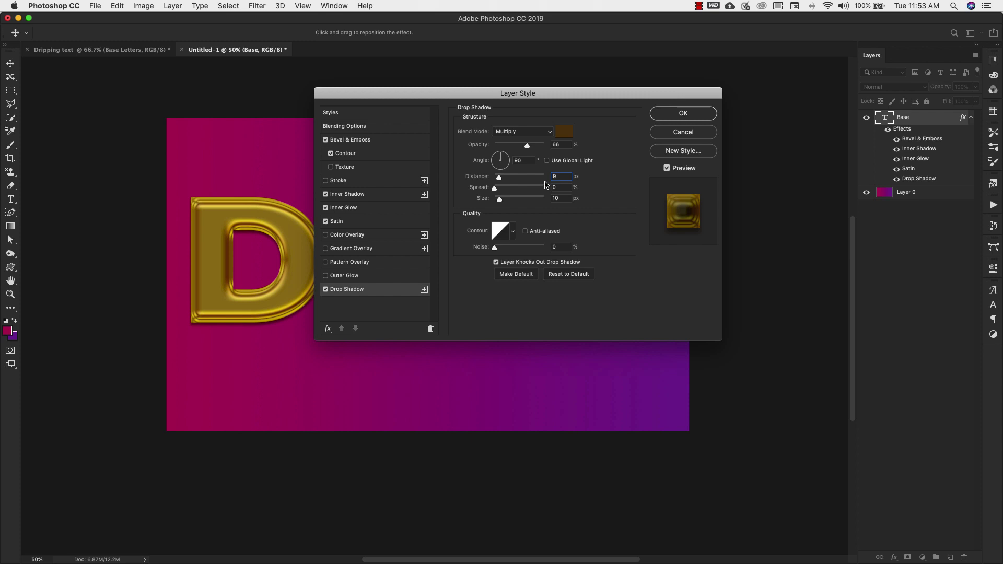
double_click(562, 199)
text(35)
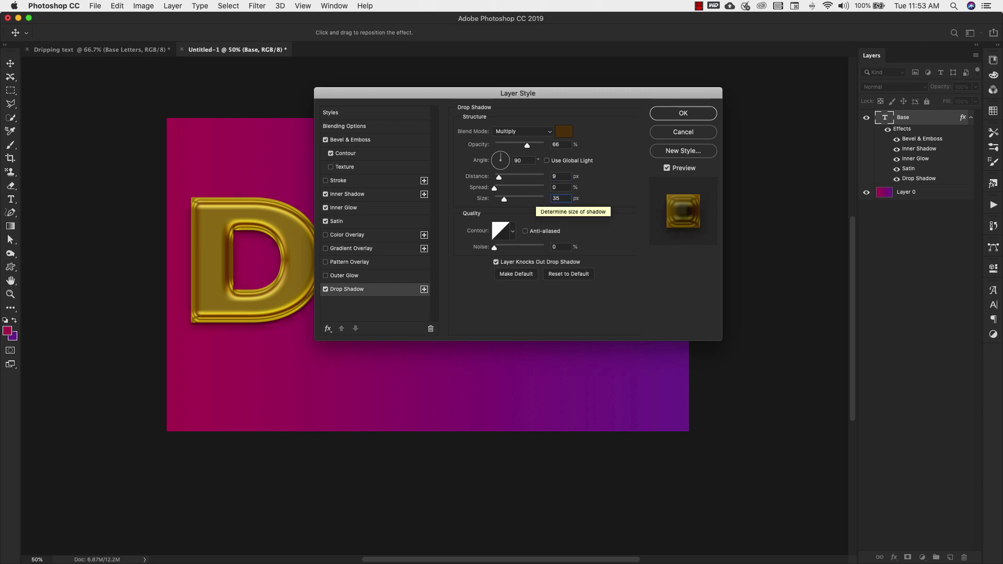
Check the drop shadow's contour presets and move the Layer Style dialog clear of the lettering
click(512, 231)
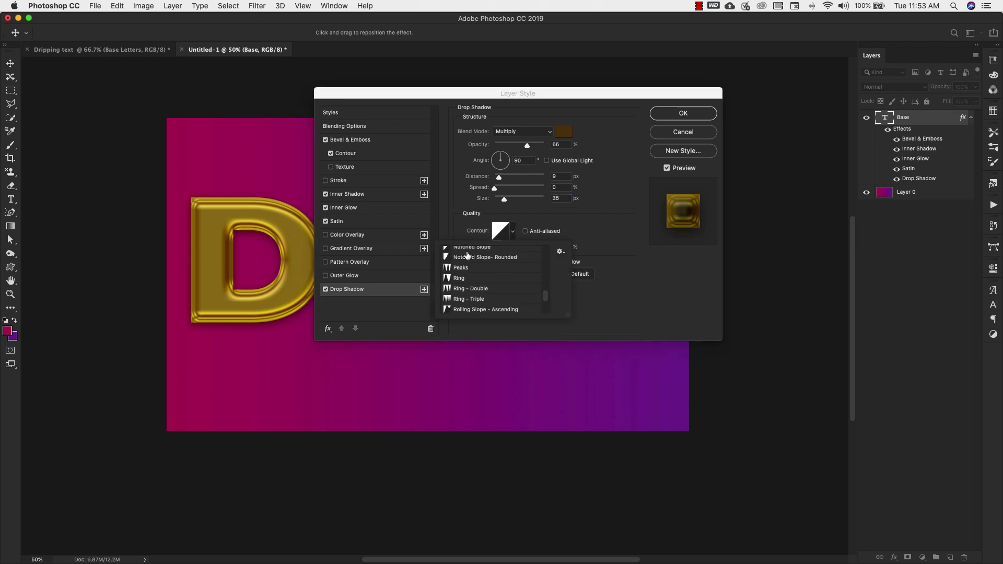
scroll(469, 276, up, 5)
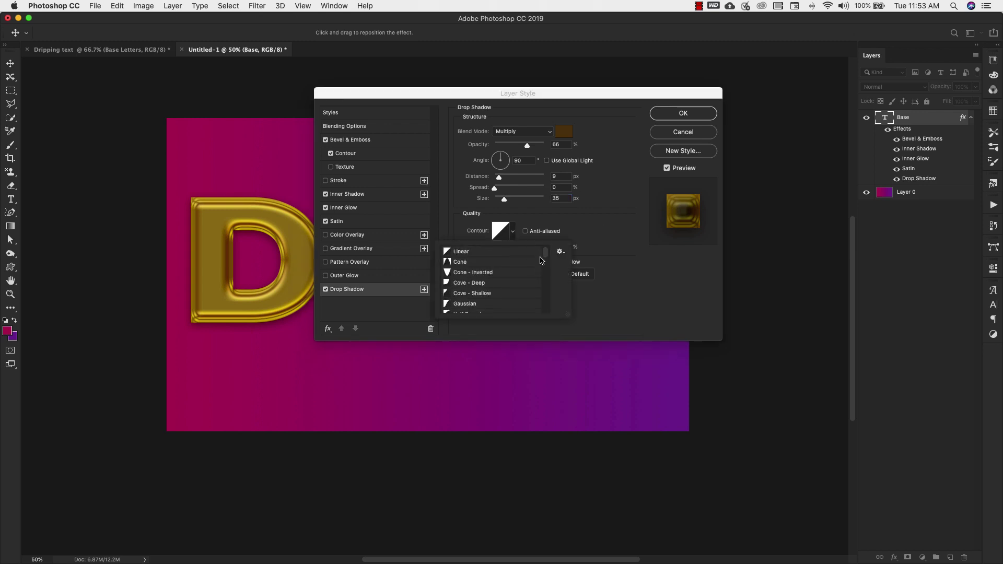
click(599, 253)
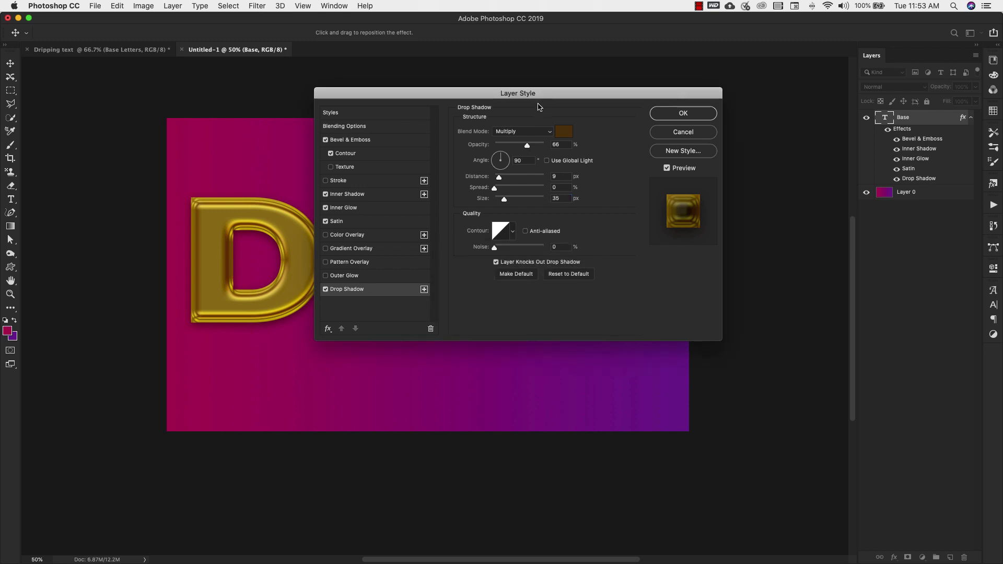
drag(541, 94, 436, 344)
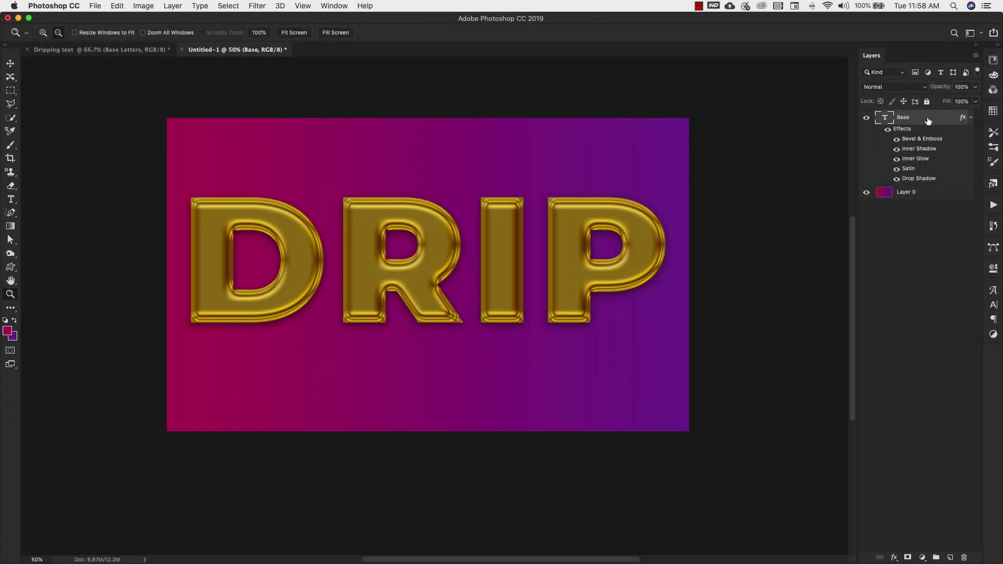
Duplicate the Base text layer within the same document under the name Drip
right_click(928, 120)
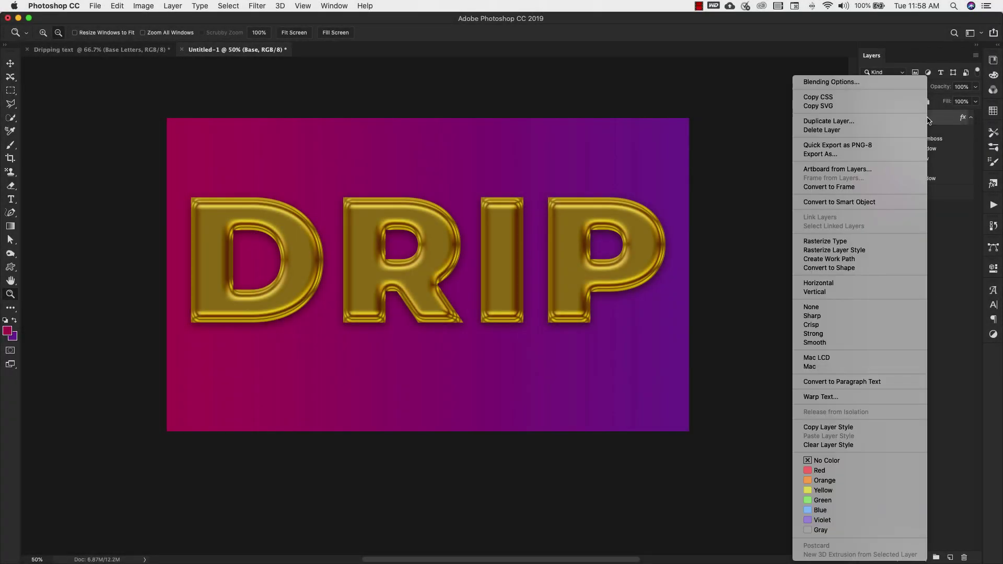
click(807, 120)
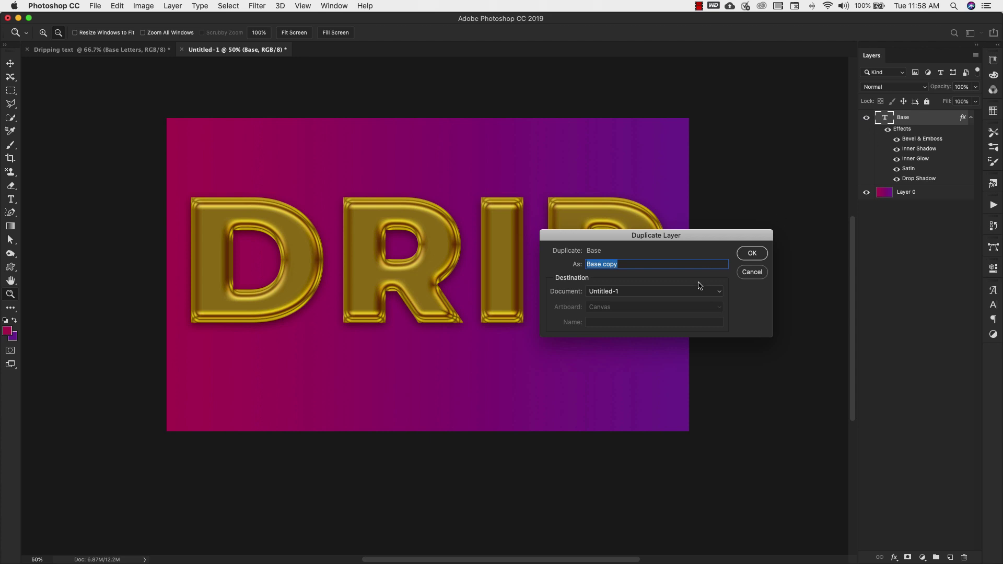
text(Drip)
click(751, 252)
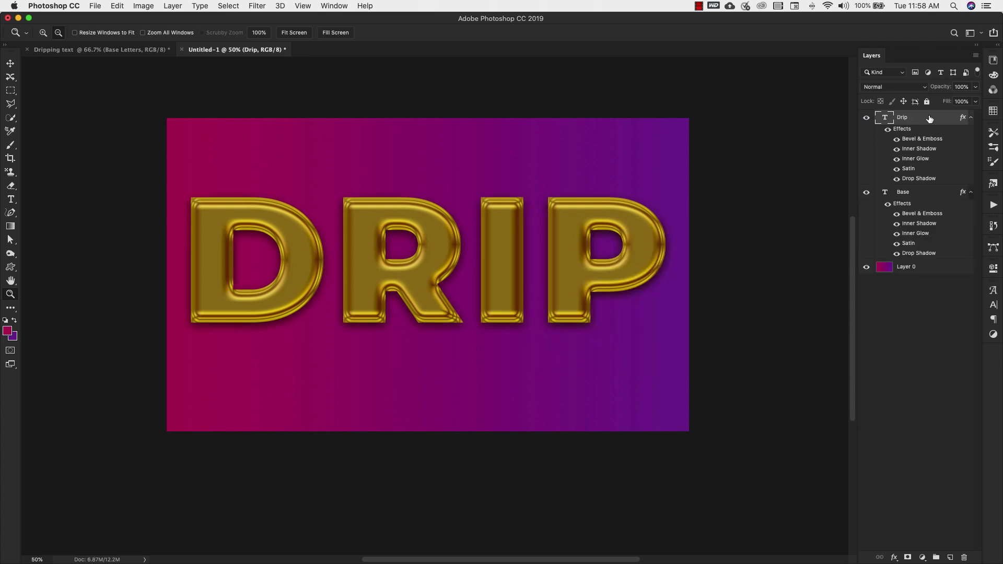
Set the Drip layer's Bevel & Emboss to 100% depth, 18 px size and 1 px soften
double_click(904, 131)
drag(543, 320, 569, 168)
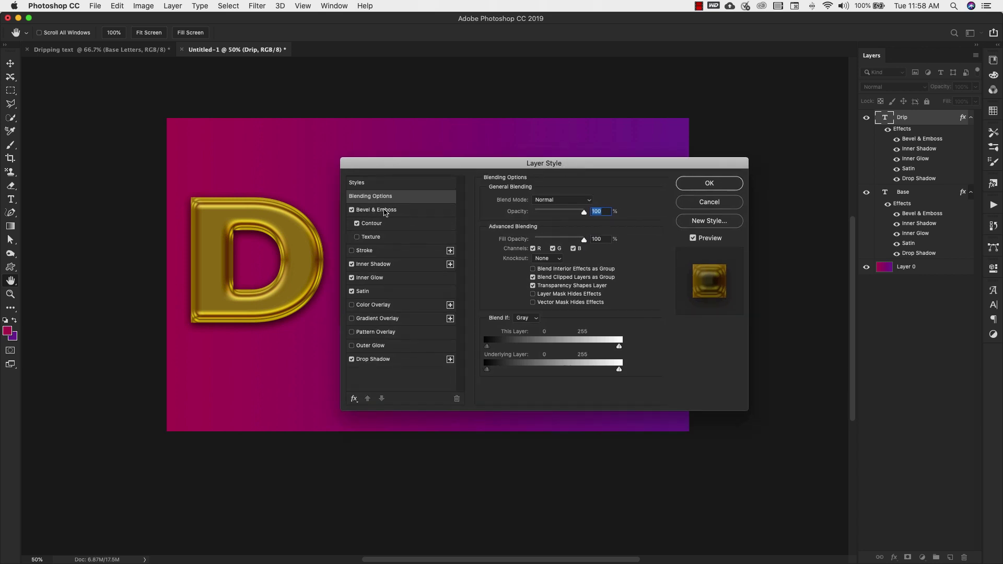
click(383, 211)
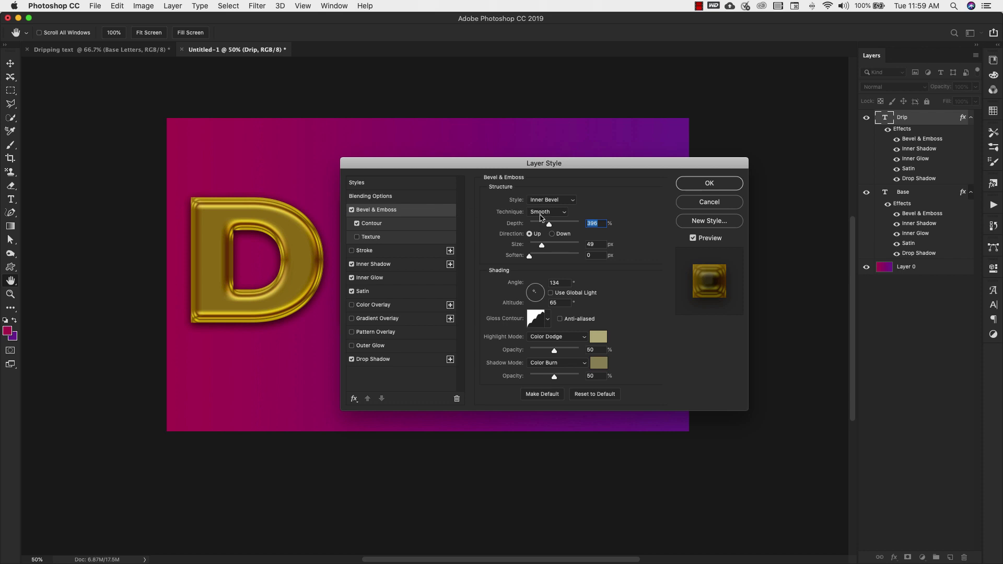
text(100)
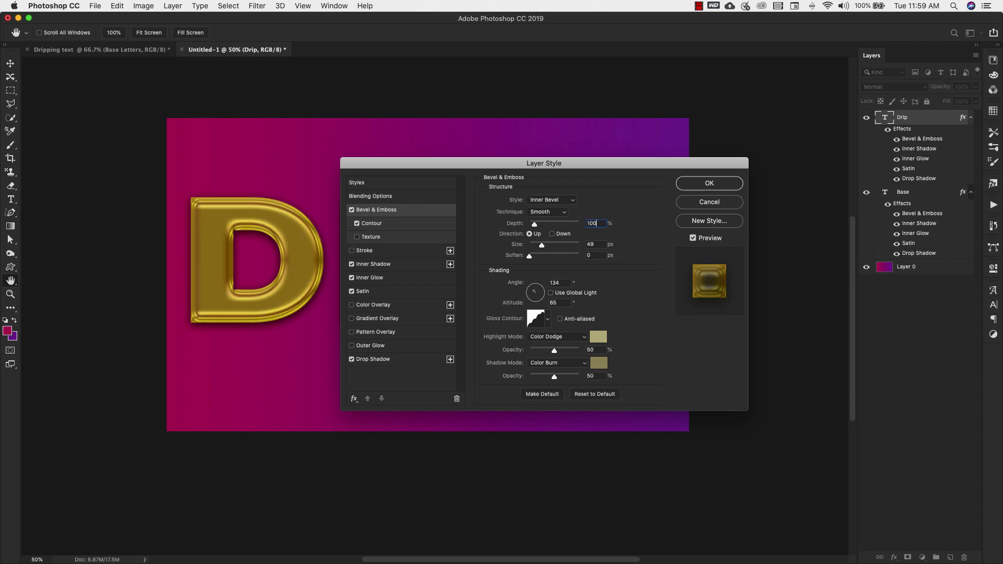
click(589, 244)
text(18)
key(Tab)
text(1)
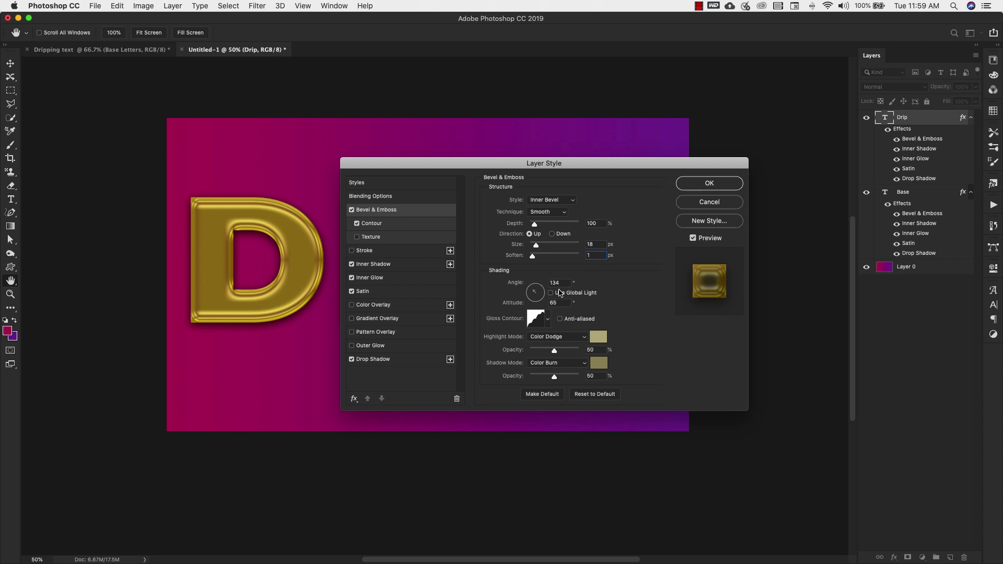
Set the Drip layer's bevel shading to a 120° angle and 30° altitude
click(562, 283)
text(120)
double_click(559, 302)
text(30)
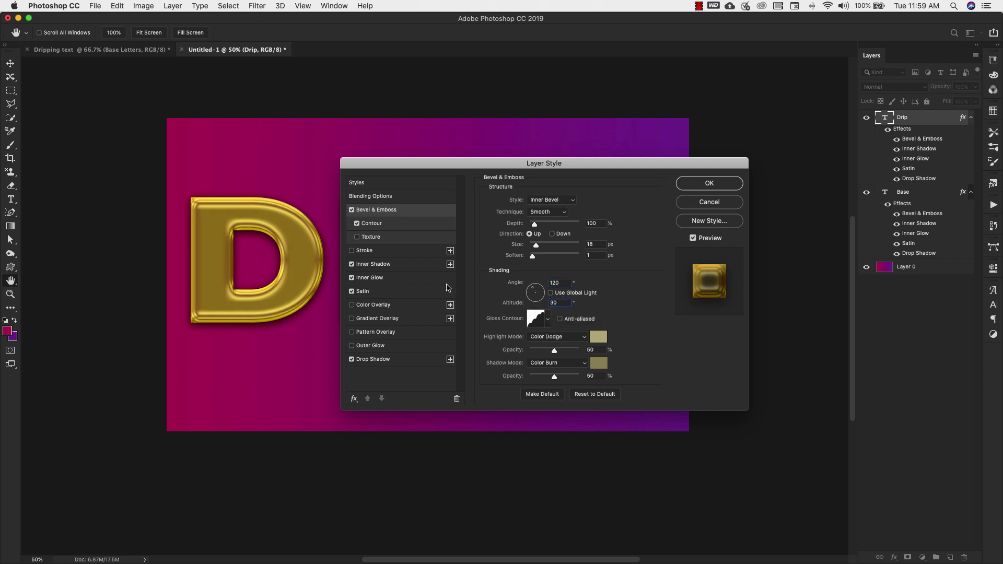
Set the Drip layer's bevel gloss contour to Linear and its highlight to Screen mode in white (ffffff) at 75% opacity
click(547, 323)
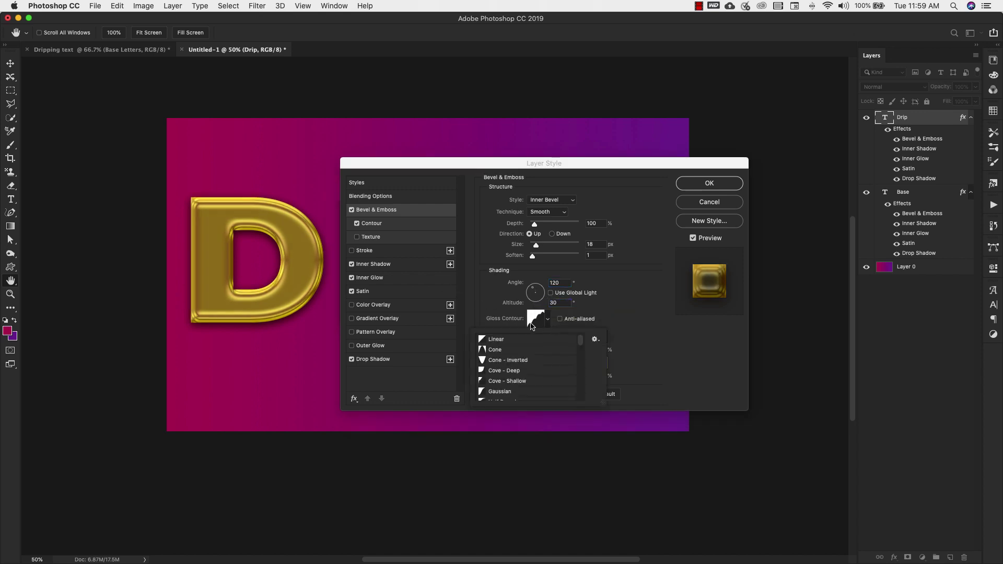
click(523, 339)
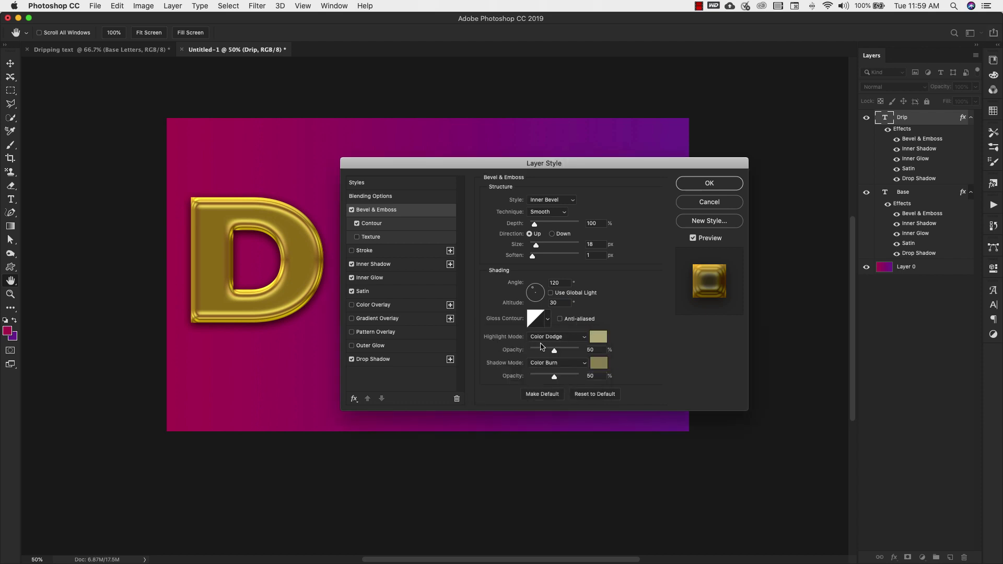
click(587, 340)
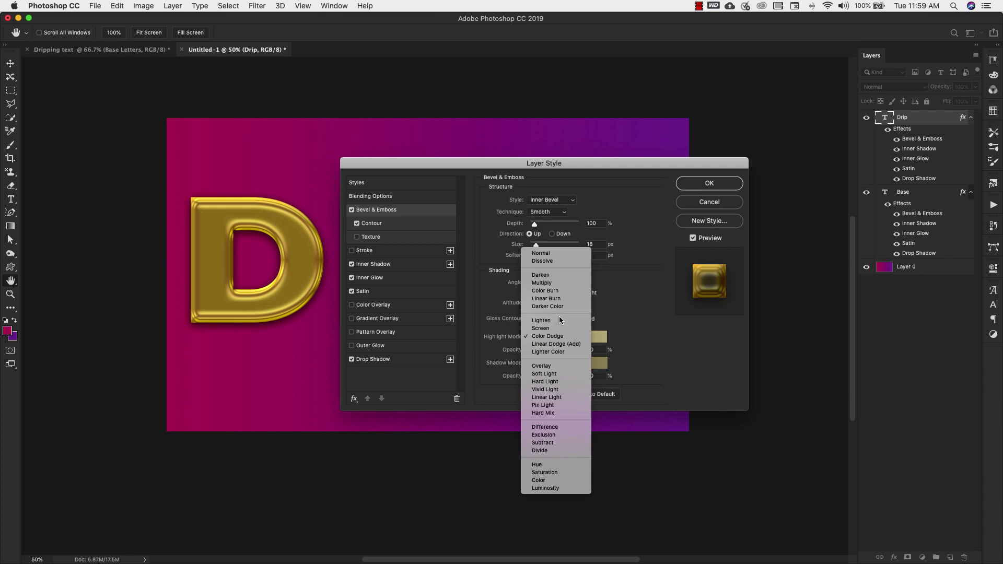
click(569, 339)
click(598, 337)
text(ffffff)
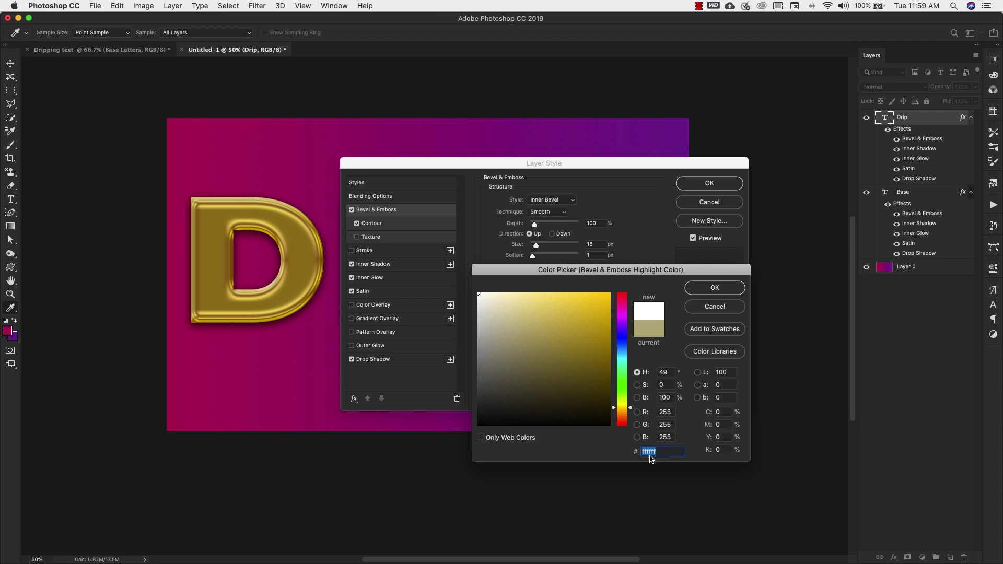
click(703, 288)
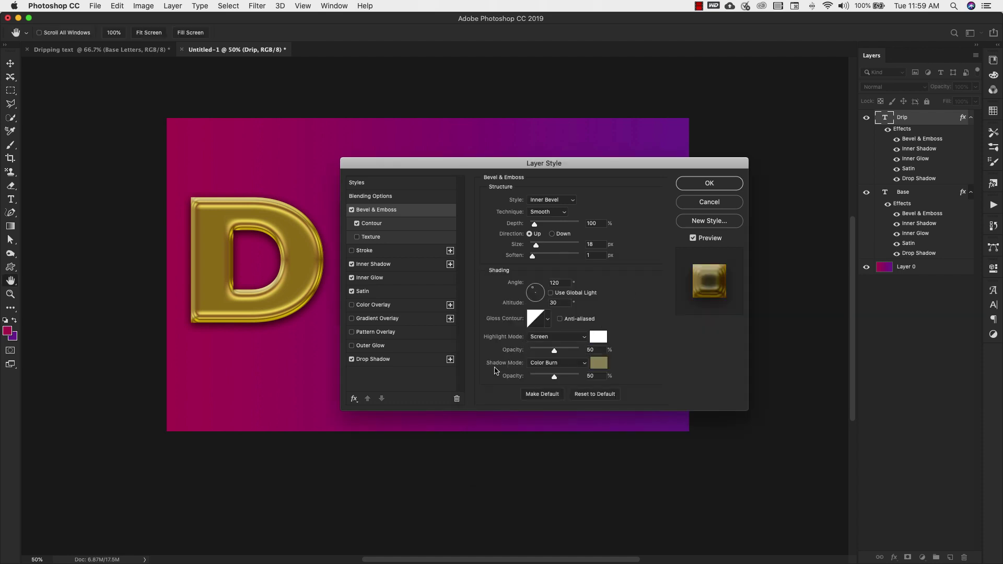
text(75)
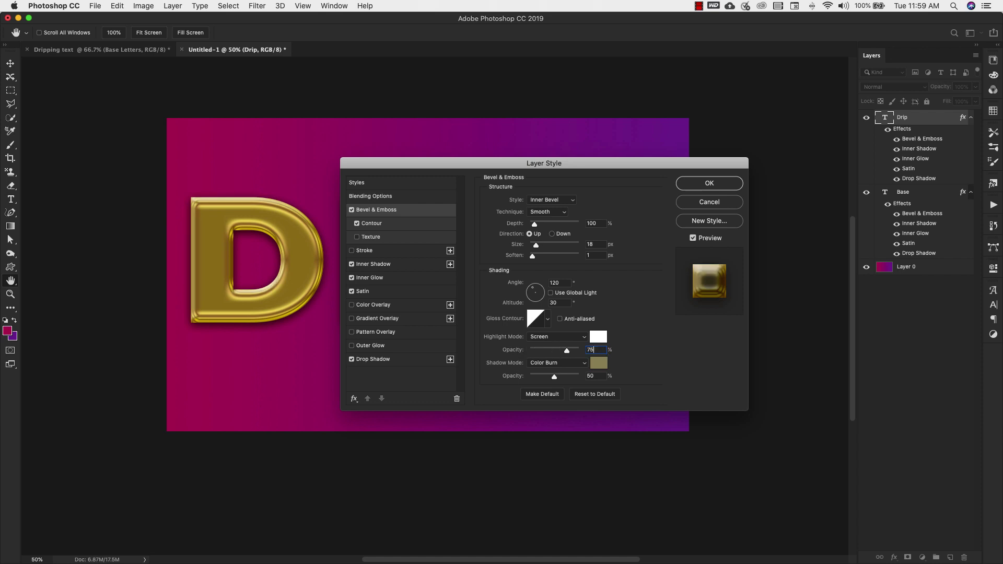
Set the Drip layer's bevel shadow mode to Multiply with the colour a9761d
click(583, 365)
click(580, 355)
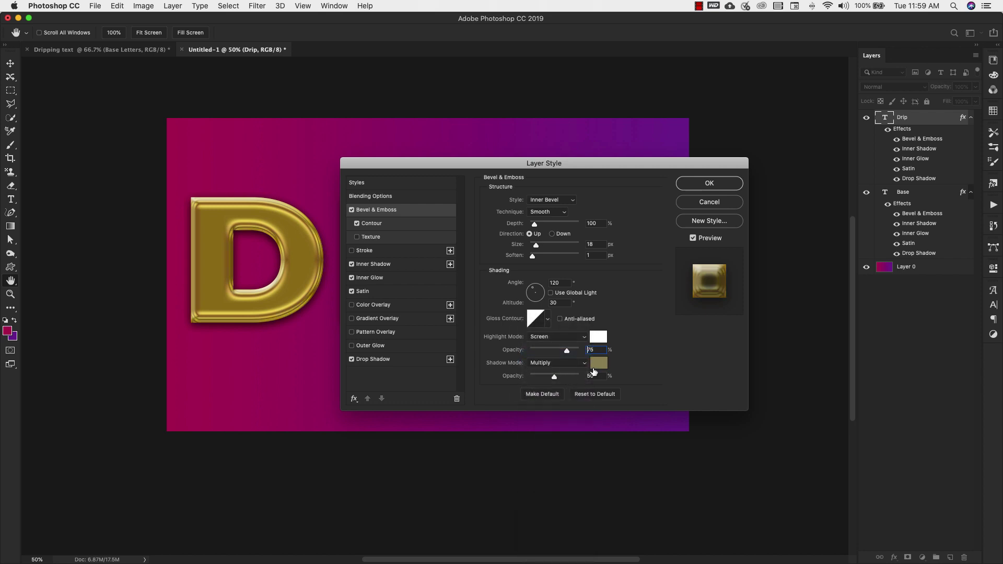
click(596, 366)
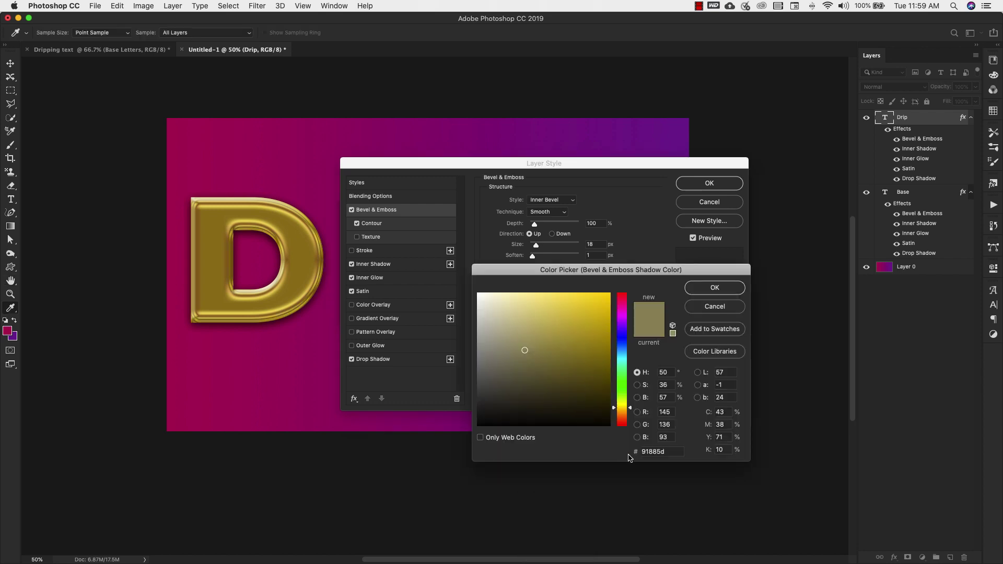
click(652, 451)
text(a96)
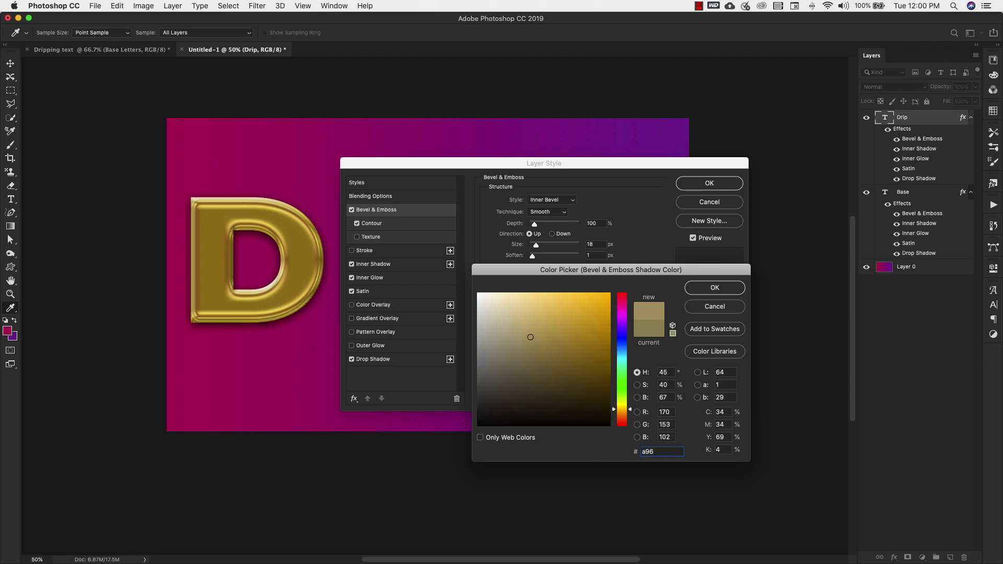
key(BackSpace)
text(761d)
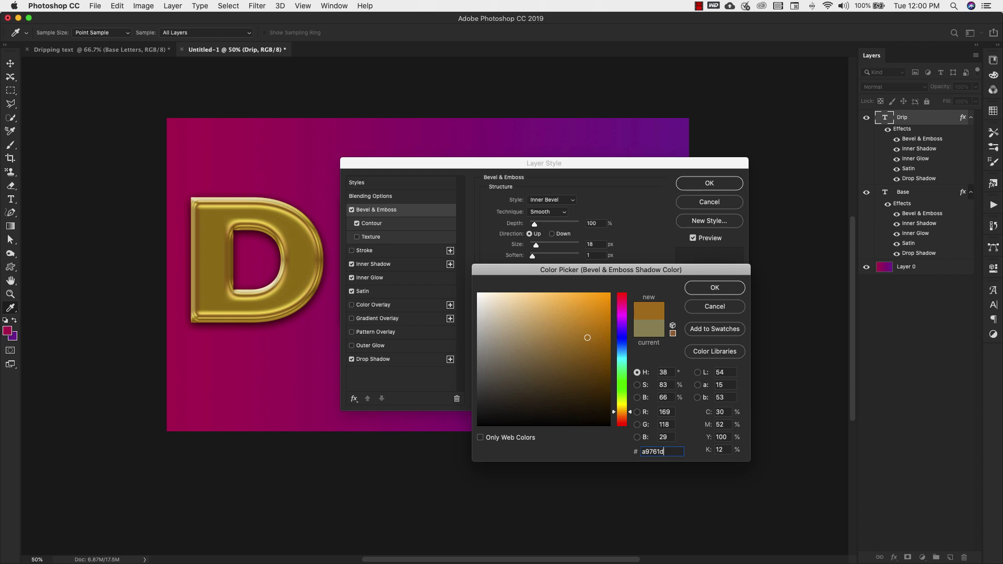
key(Return)
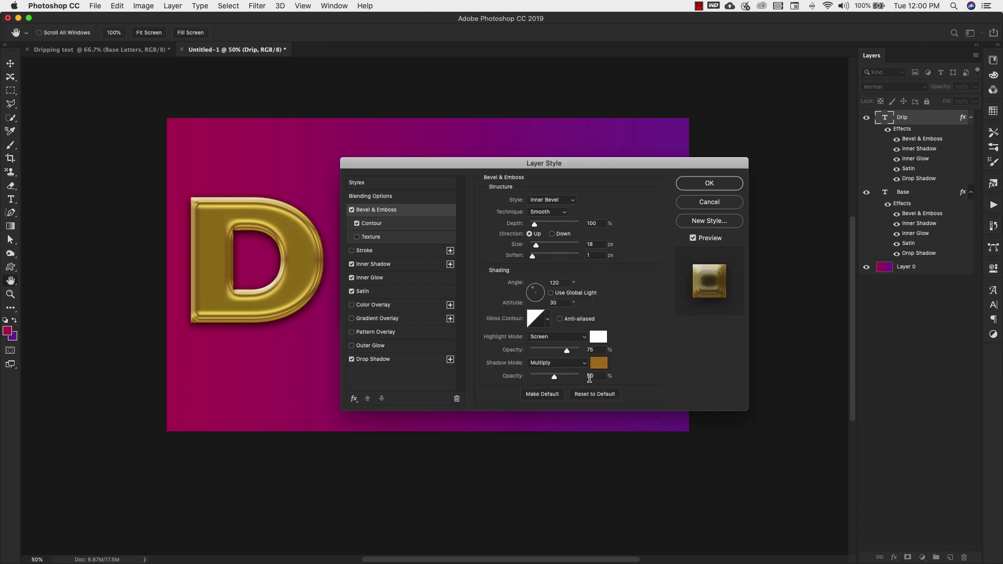
Change the Drip layer's Inner Shadow colour to 825c06
click(373, 225)
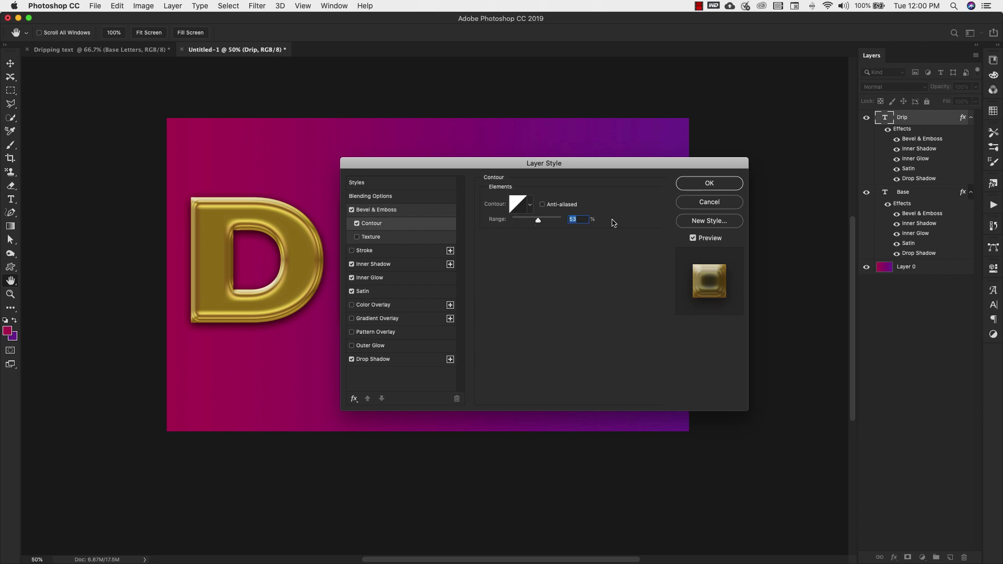
click(364, 266)
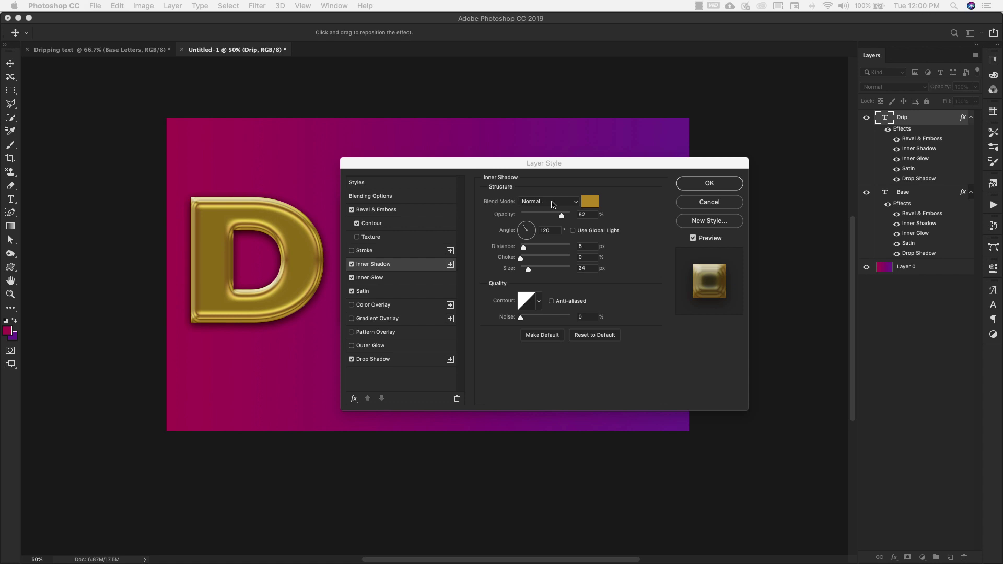
click(591, 203)
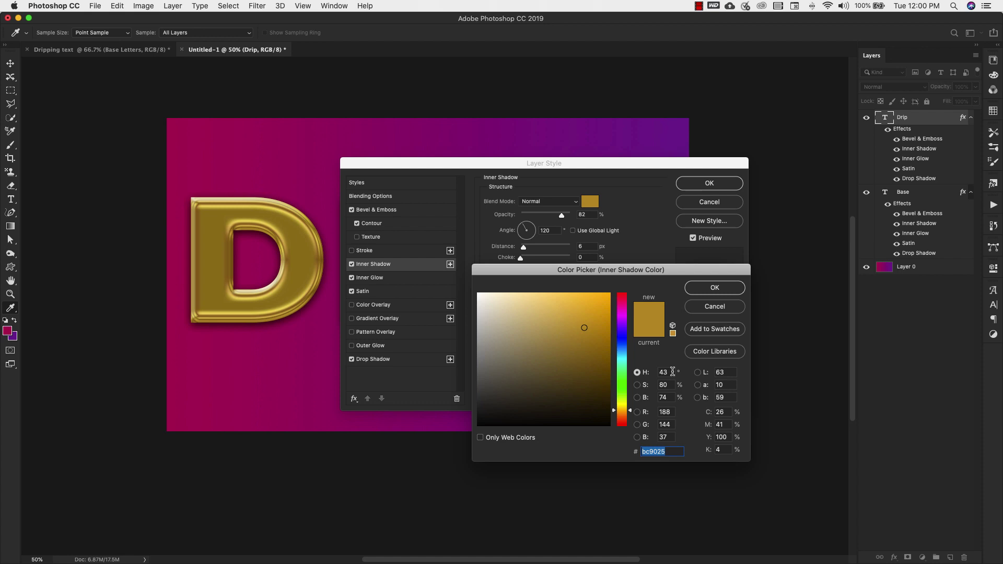
text(825c06)
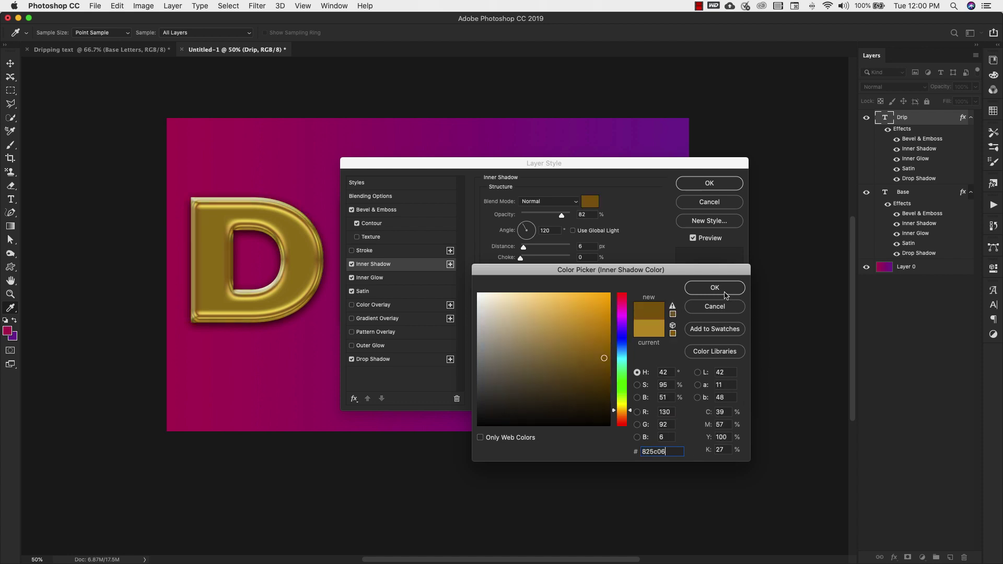
click(725, 292)
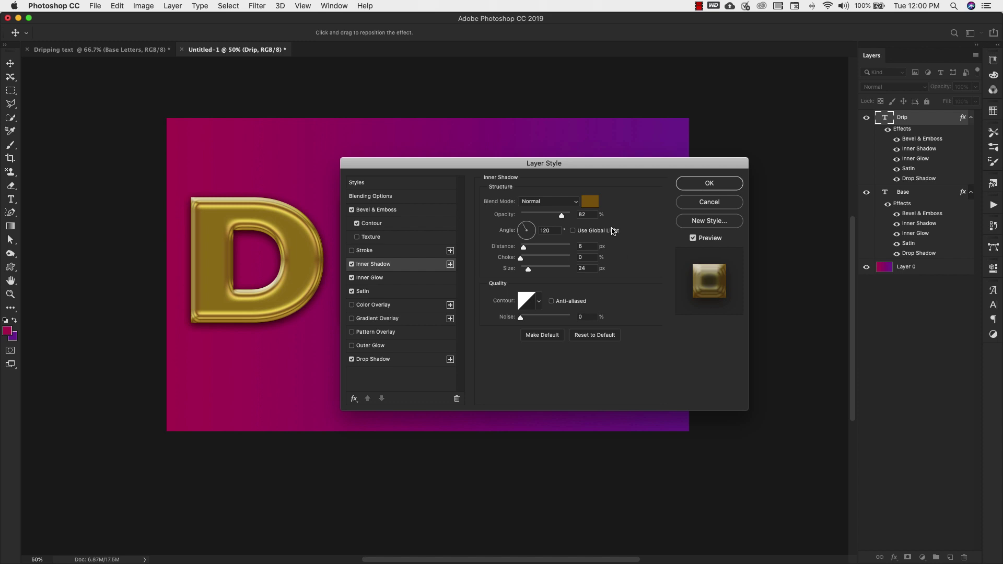
Set the Inner Shadow's opacity to 75%, distance to 19 px and size to 65 px
double_click(580, 215)
text(75)
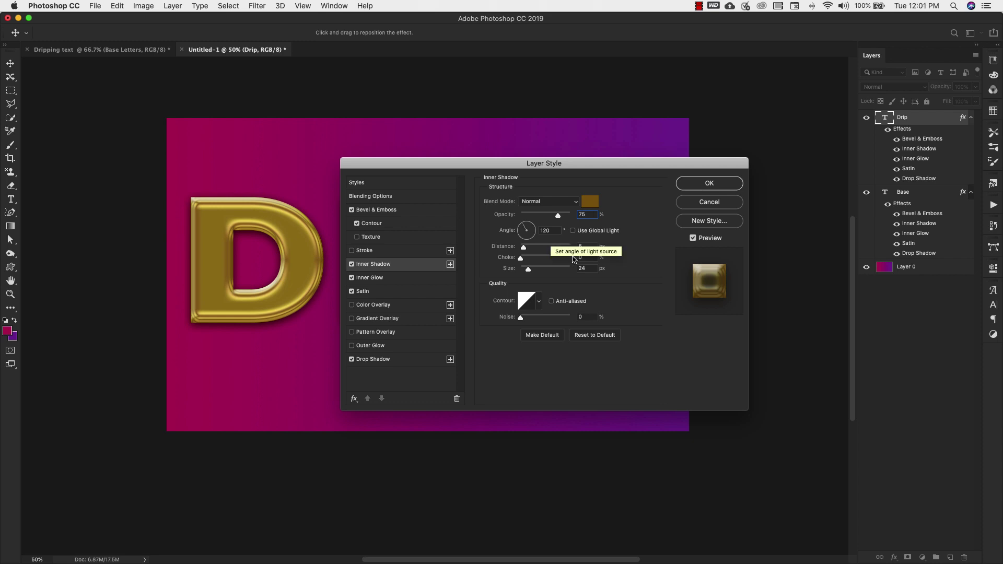
key(Tab)
key(Tab)
text(19)
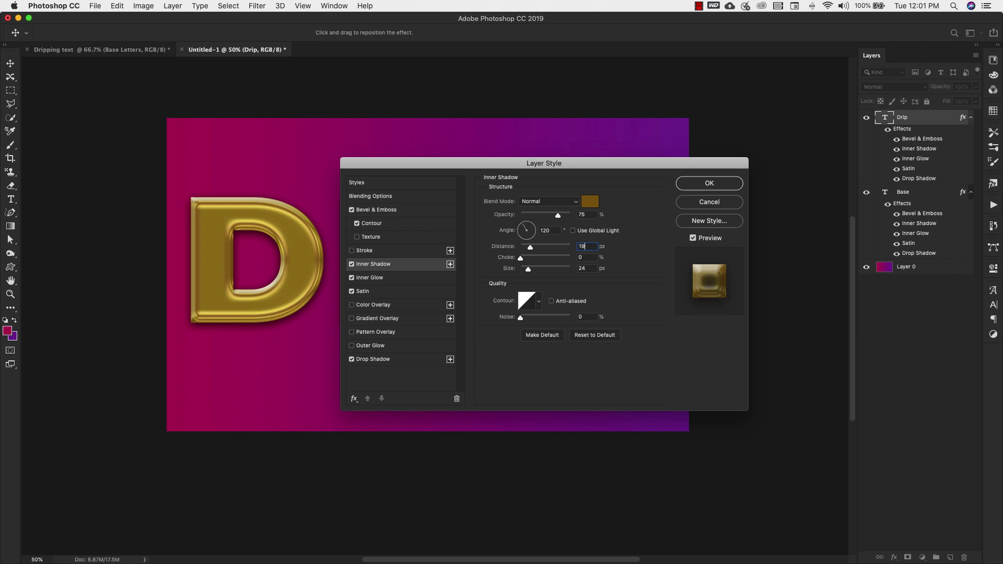
click(589, 267)
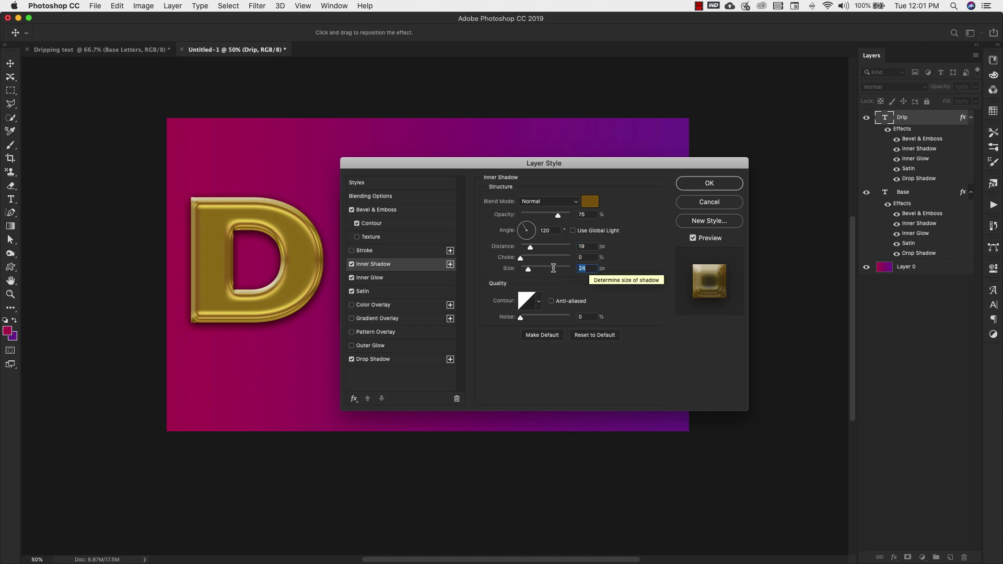
text(65)
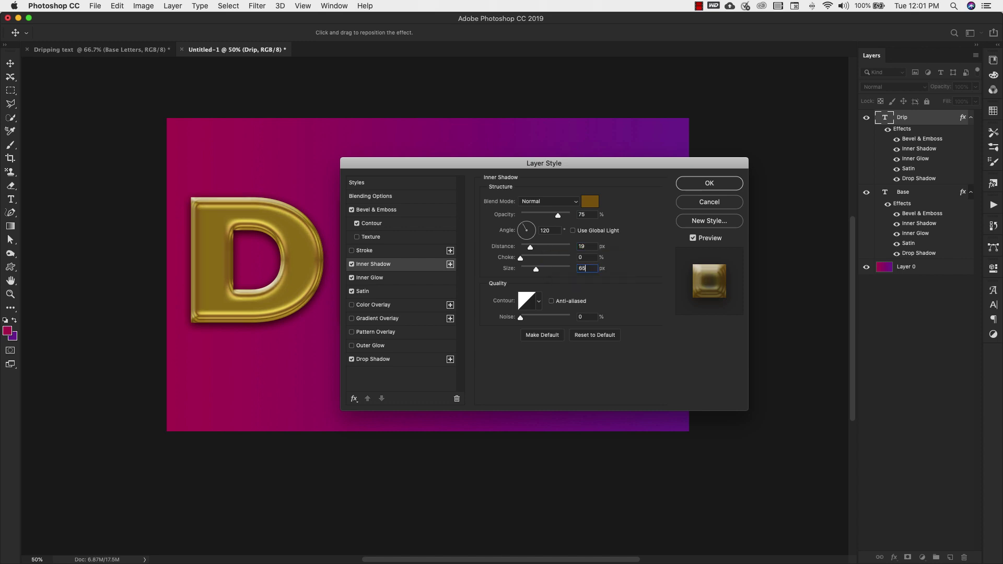
Apply the Ring - Triple contour to the Drip layer's Inner Shadow
click(540, 304)
scroll(529, 342, down, 3)
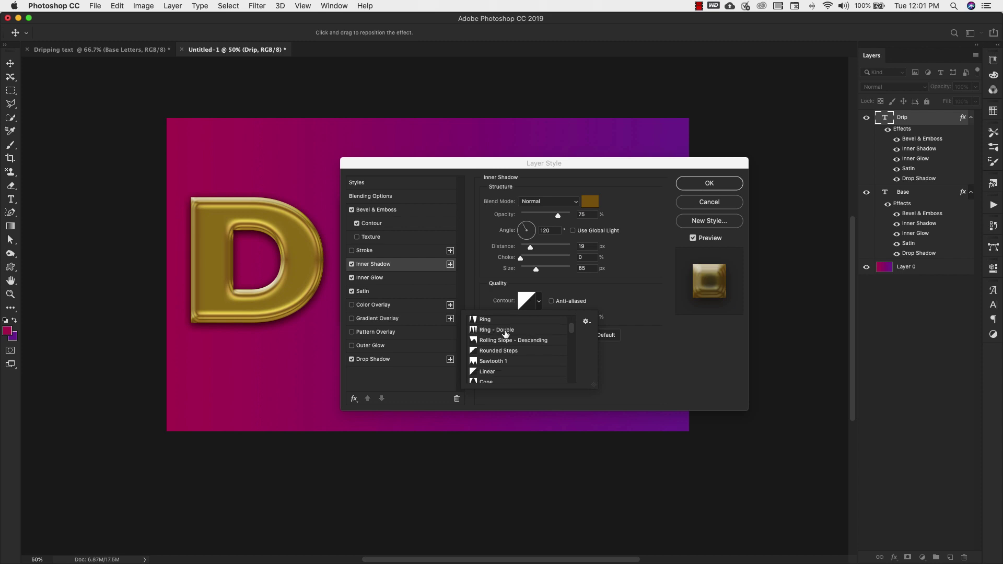
scroll(501, 353, up, 3)
scroll(502, 352, down, 5)
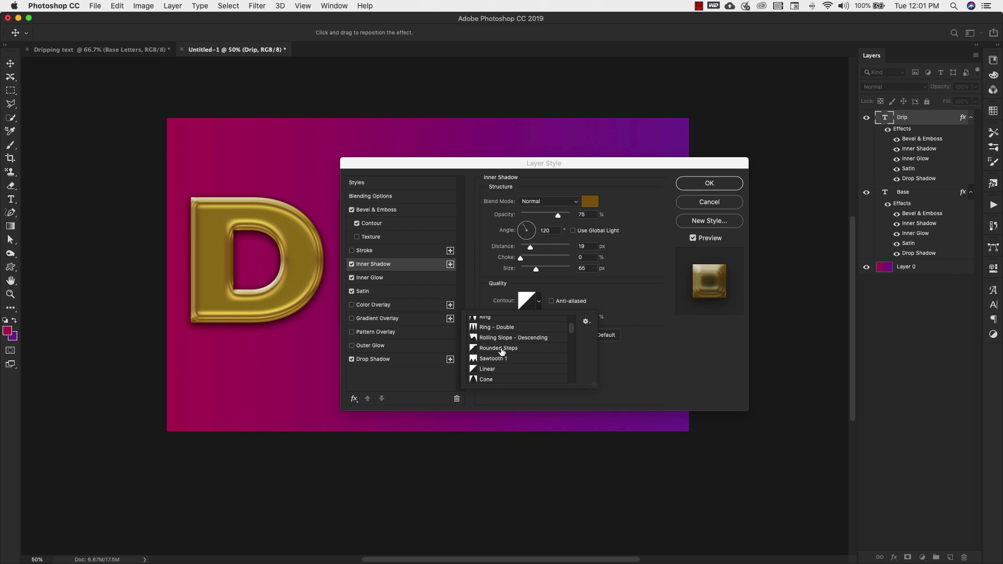
scroll(501, 351, down, 5)
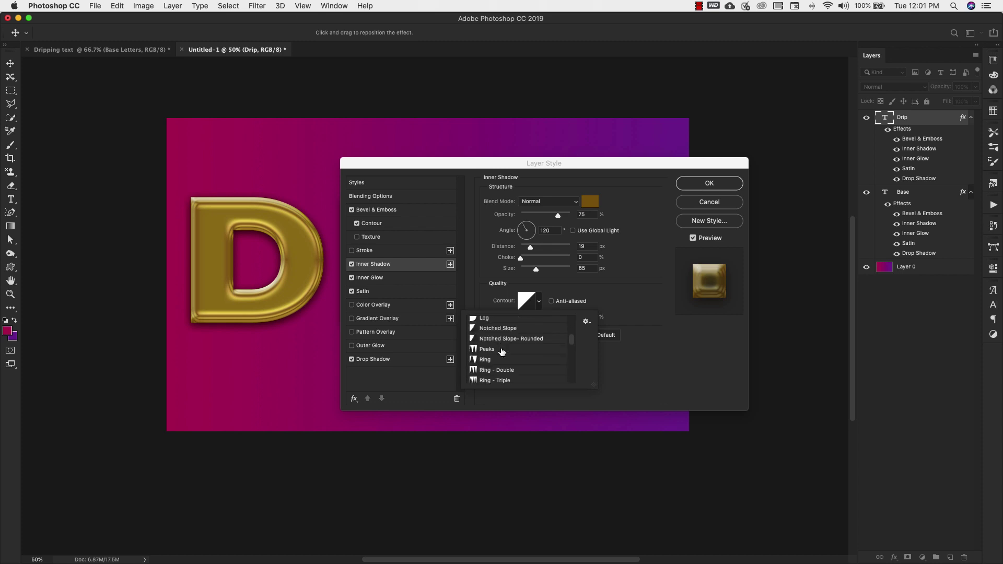
click(487, 381)
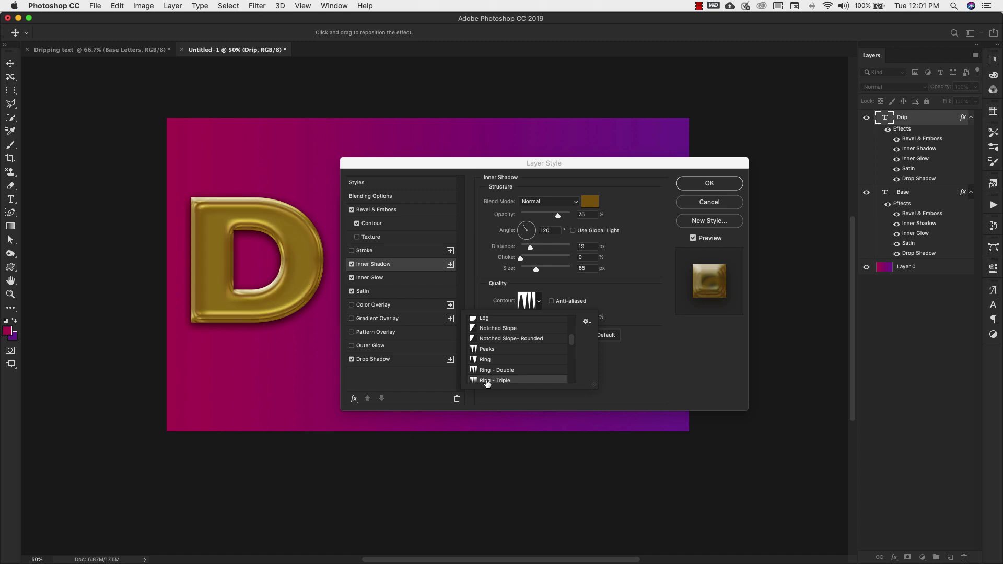
click(627, 305)
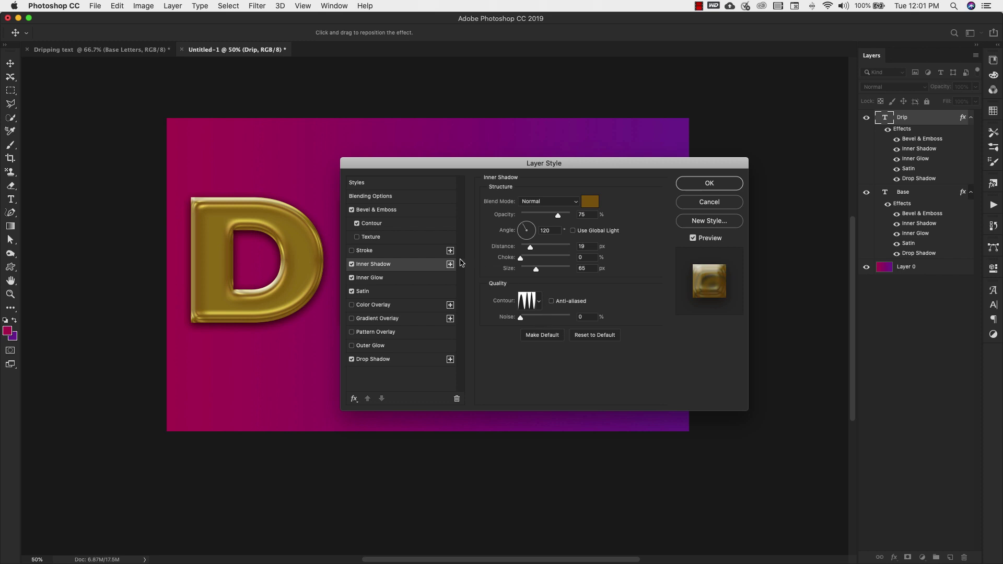
Change the Drip layer's Inner Glow colour to fbba0b
click(369, 278)
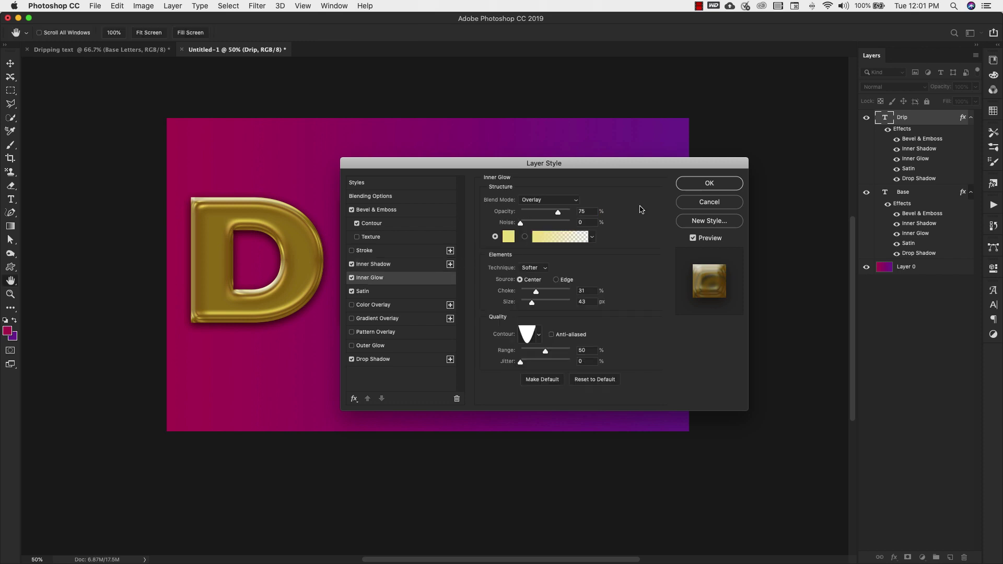
click(507, 240)
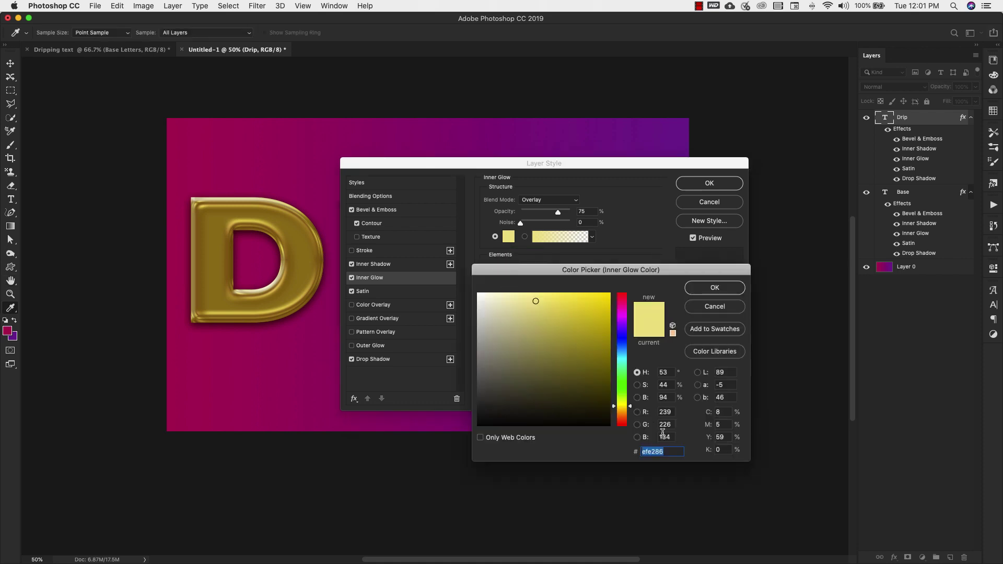
text(fbb)
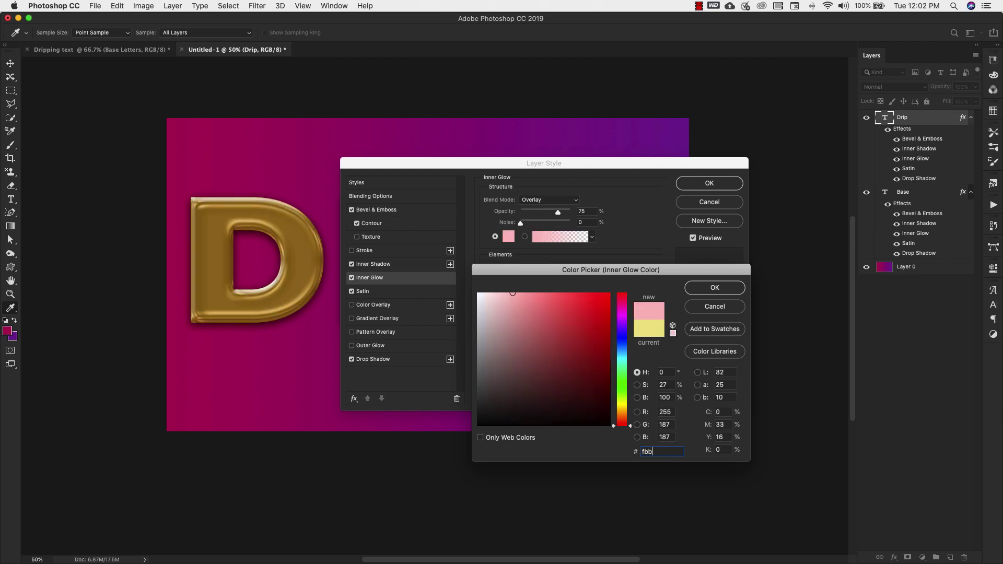
text(a0b)
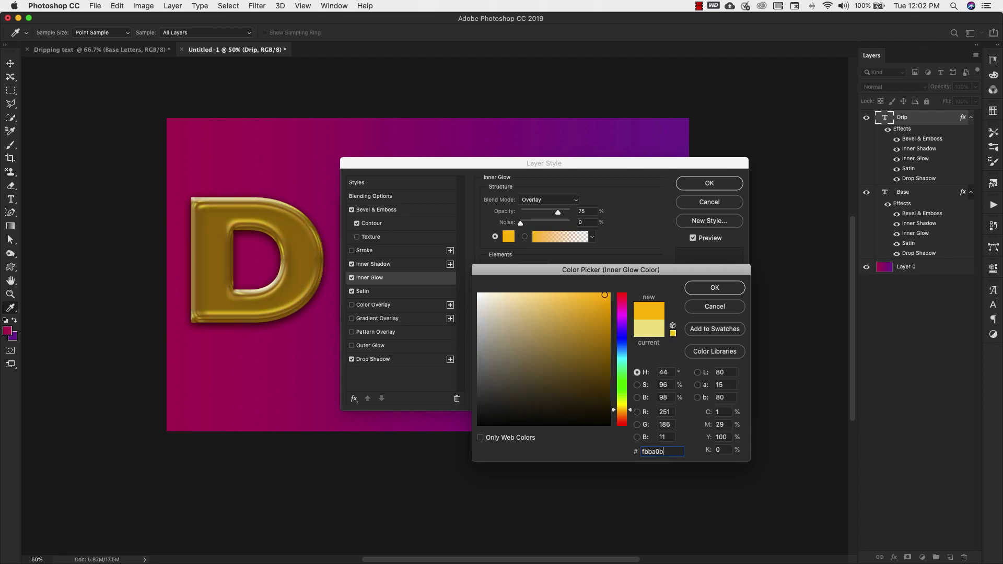
click(714, 289)
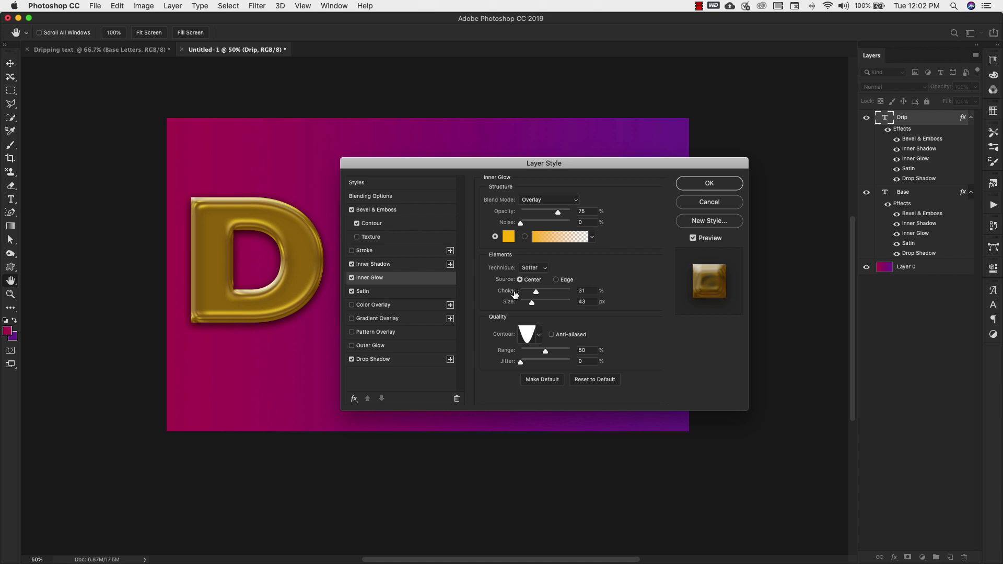
Apply the Rolling Slope - Ascending contour to the Drip layer's Inner Glow
click(540, 341)
scroll(512, 392, down, 3)
scroll(512, 392, down, 1)
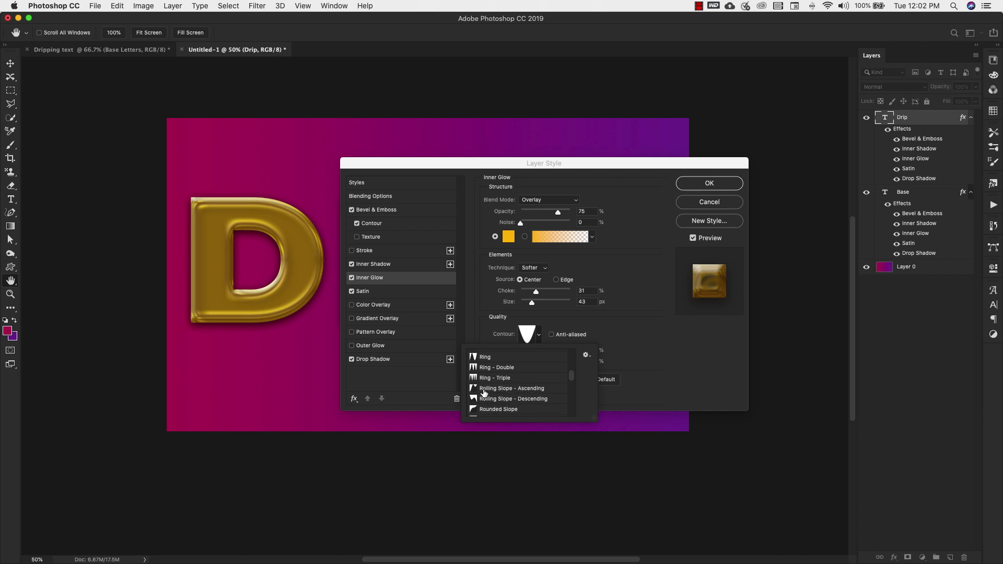
click(504, 390)
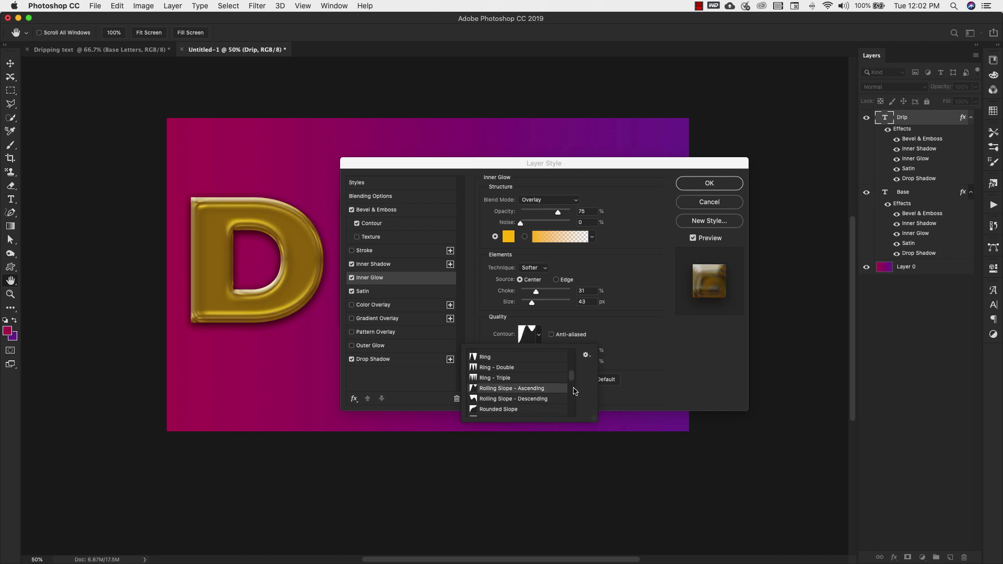
click(621, 351)
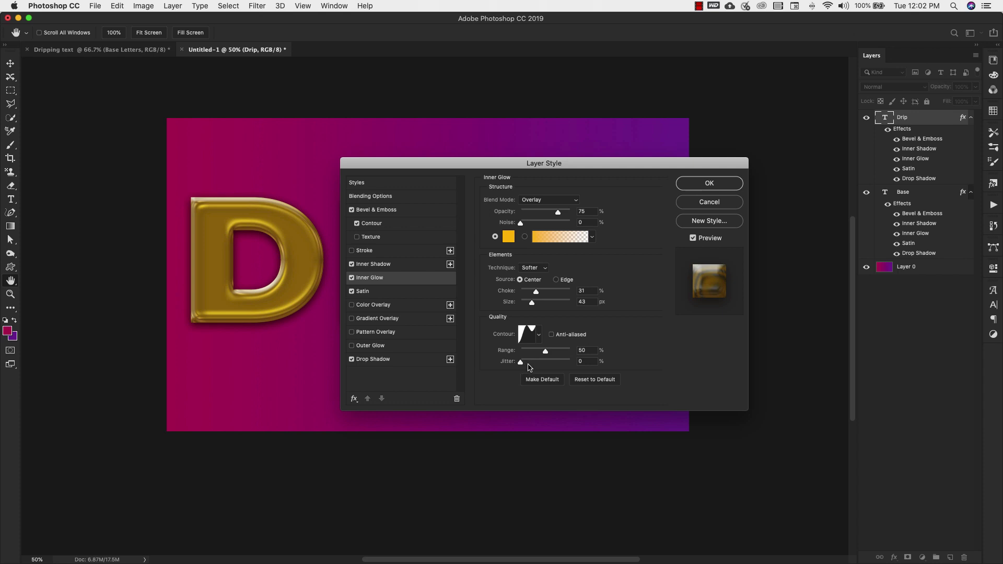
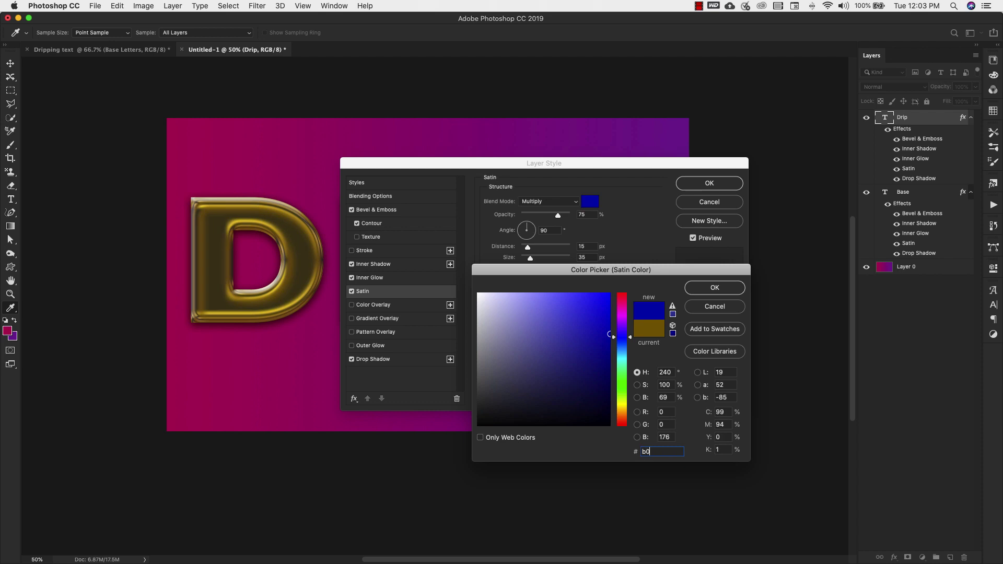
Set the Drip layer's Satin colour to b08d23 and apply the Custom - high gloss contour to it
text(d23)
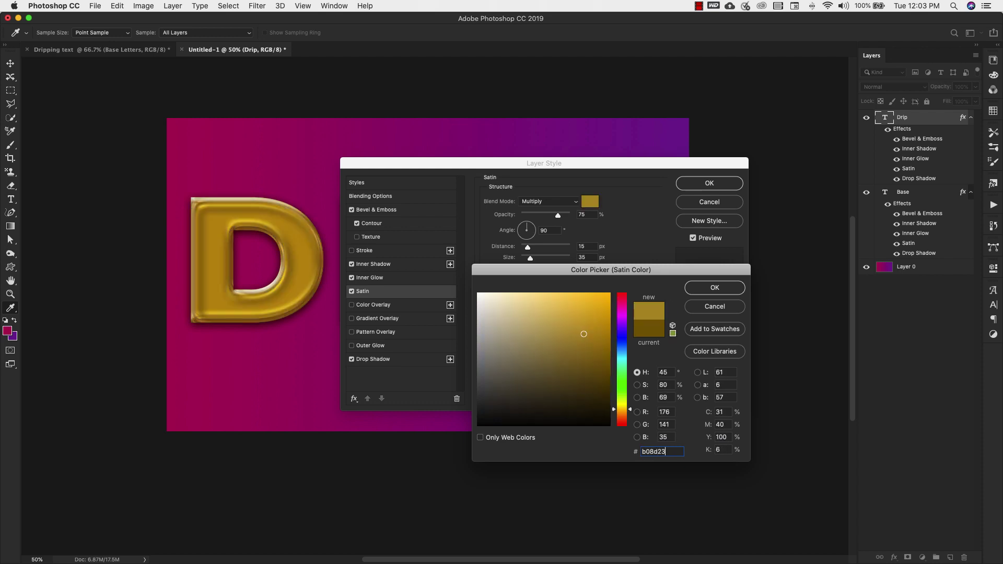
click(714, 288)
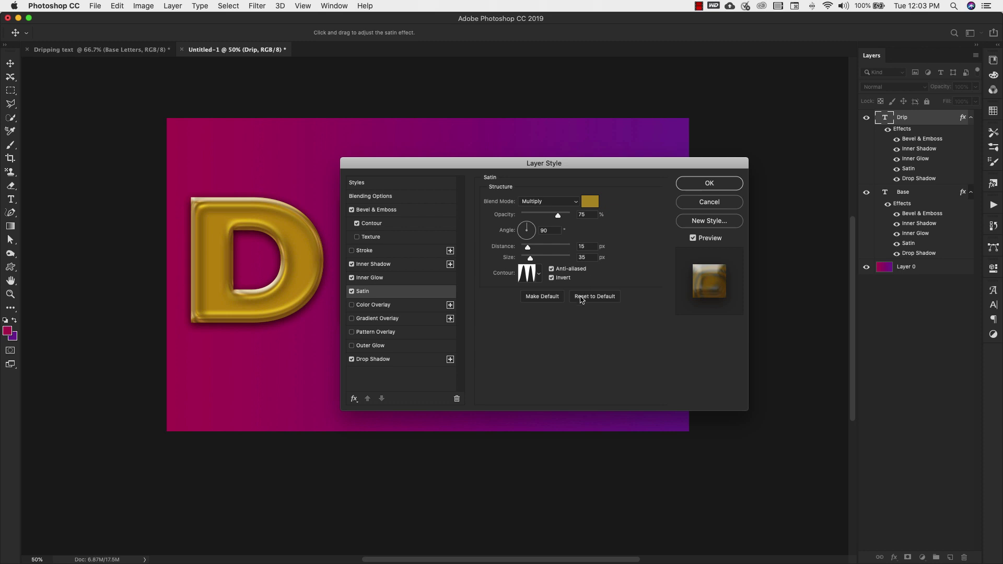
click(539, 276)
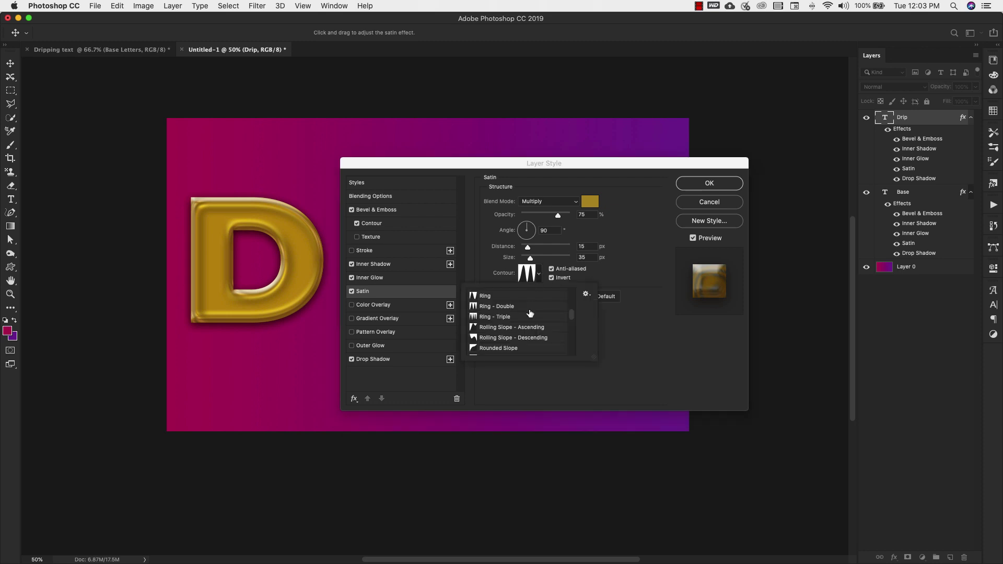
scroll(529, 321, down, 3)
scroll(529, 321, down, 3)
click(546, 325)
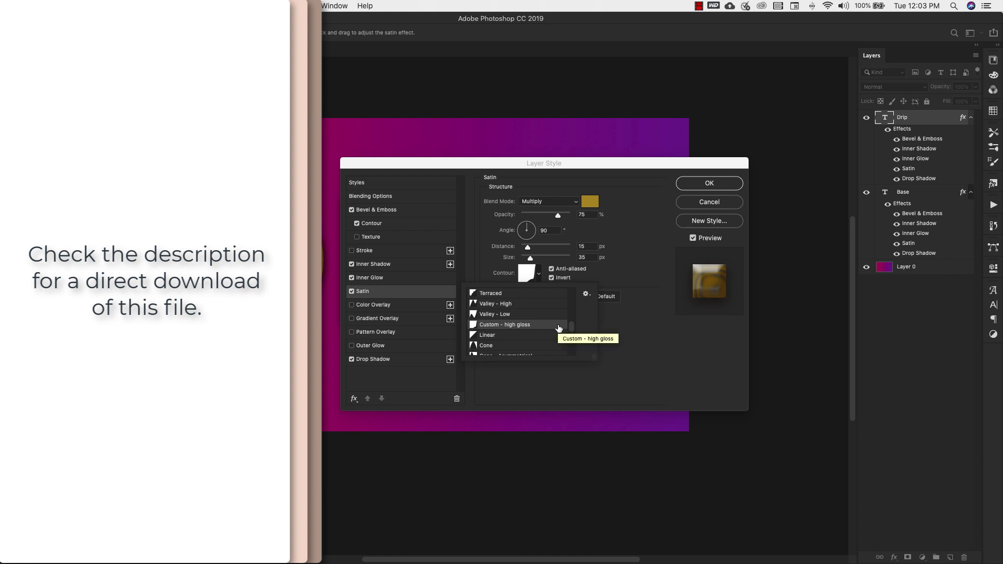
key(Return)
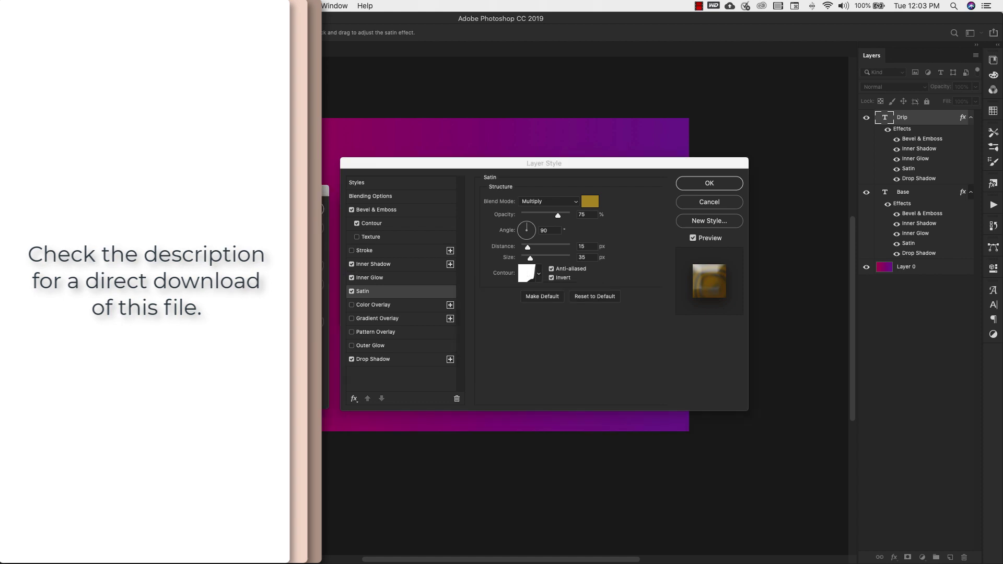
Examine the input and output values of each point on the Custom - high gloss contour curve, leaving the curve unedited
click(526, 273)
drag(419, 192, 574, 177)
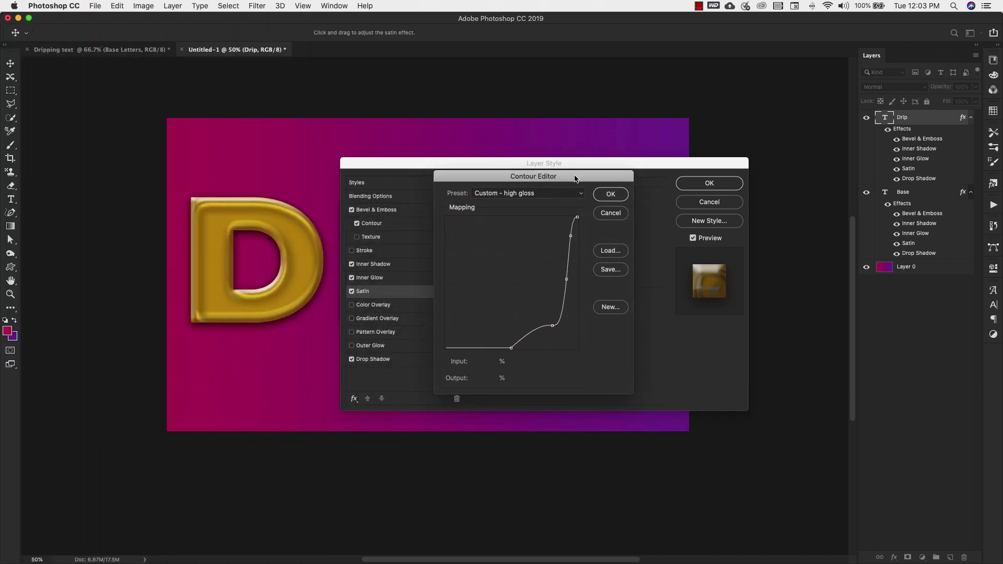
click(506, 343)
click(553, 326)
click(566, 279)
click(570, 235)
click(577, 217)
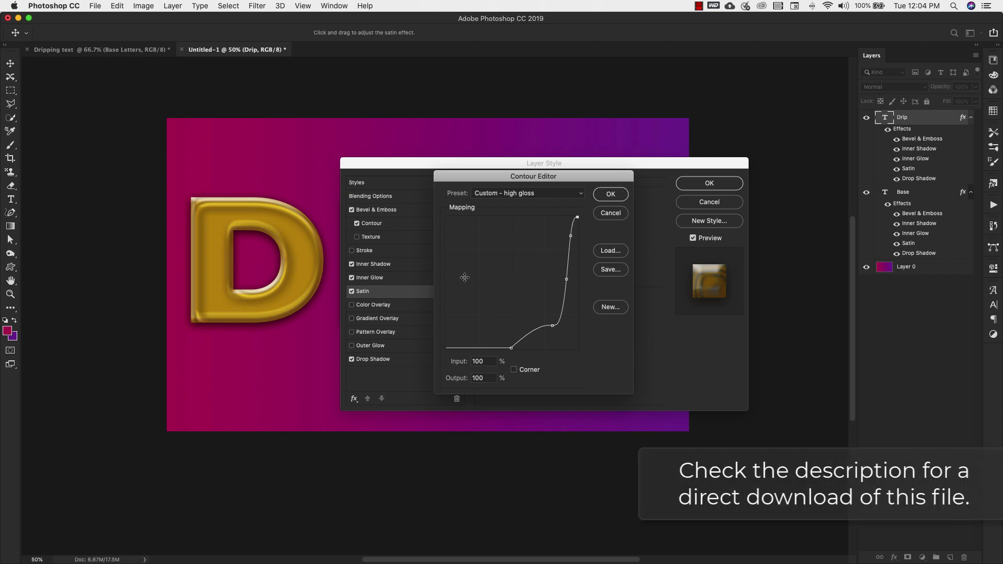
click(610, 213)
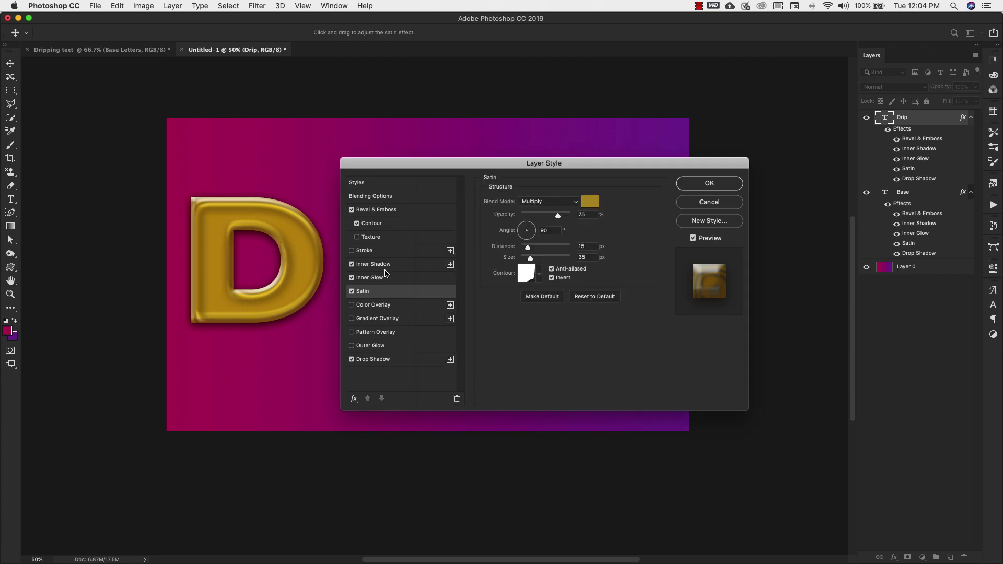
click(541, 278)
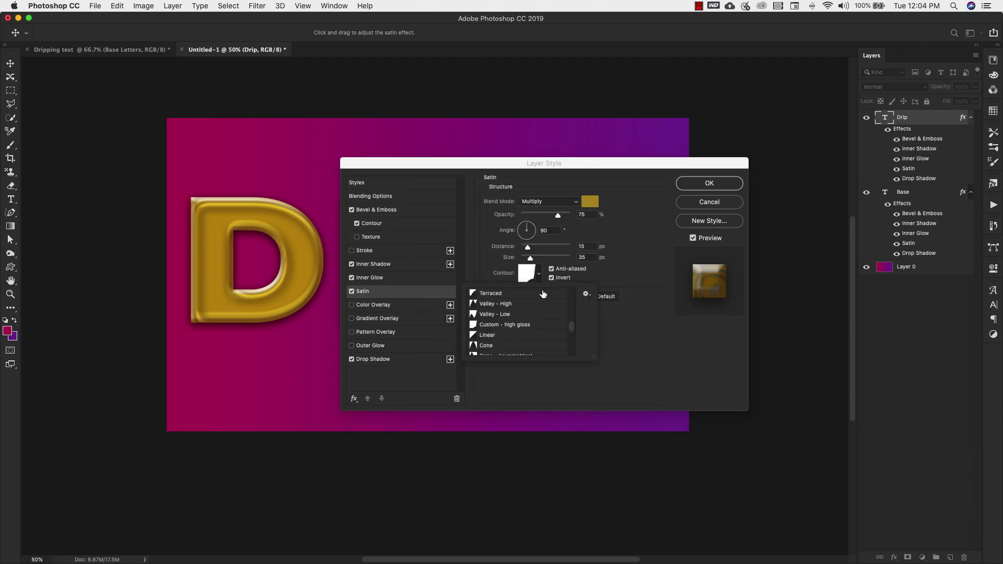
click(562, 268)
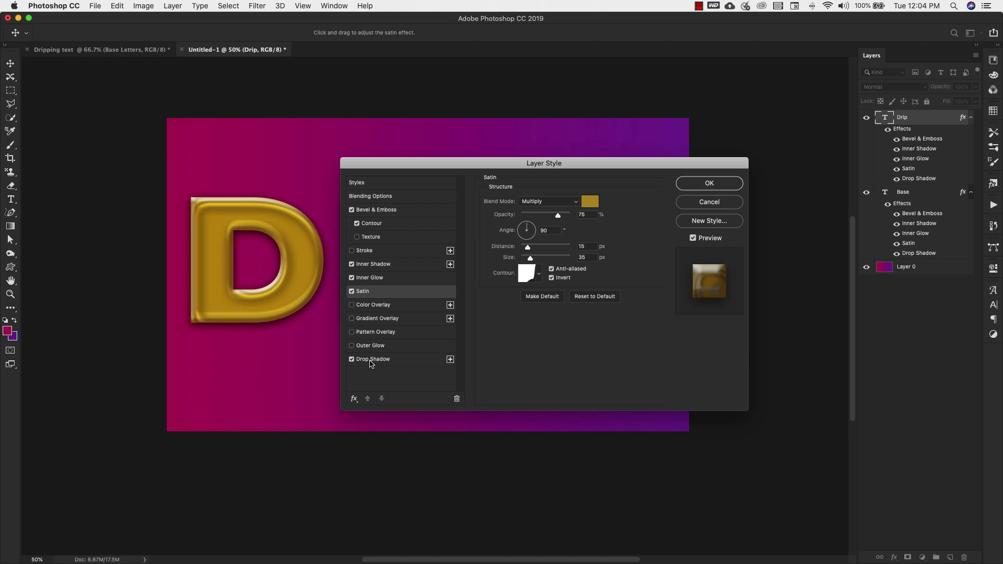
Add a Gradient Overlay to the Drip layer at a 90° angle and 100% scale, using the Gold 12 gradient preset
click(374, 319)
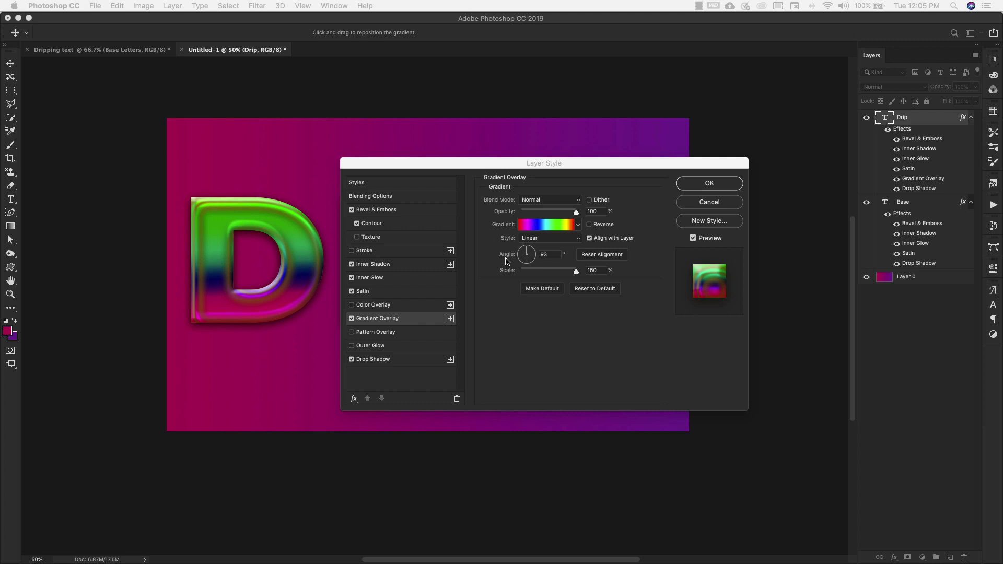
click(549, 255)
text(90)
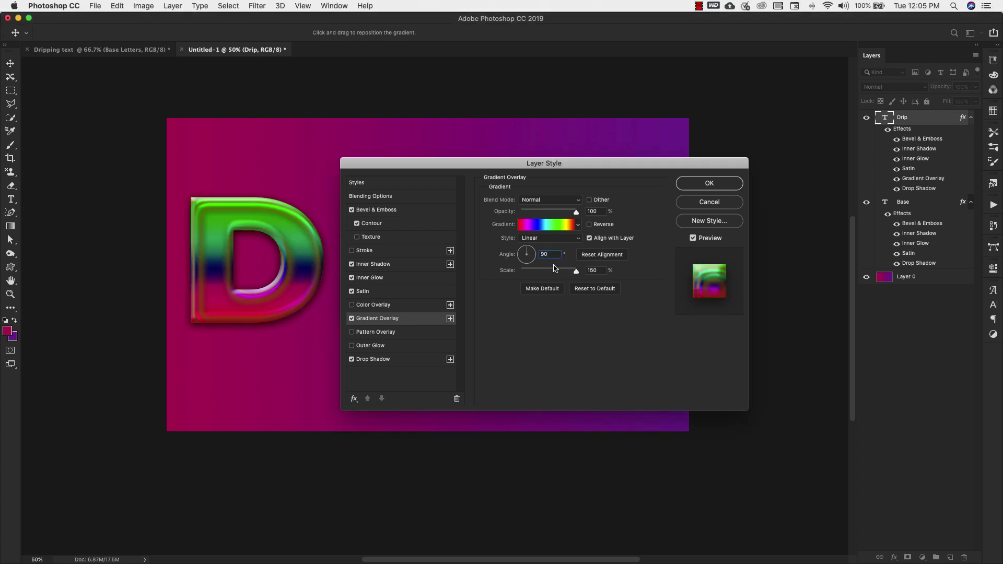
click(596, 270)
click(557, 271)
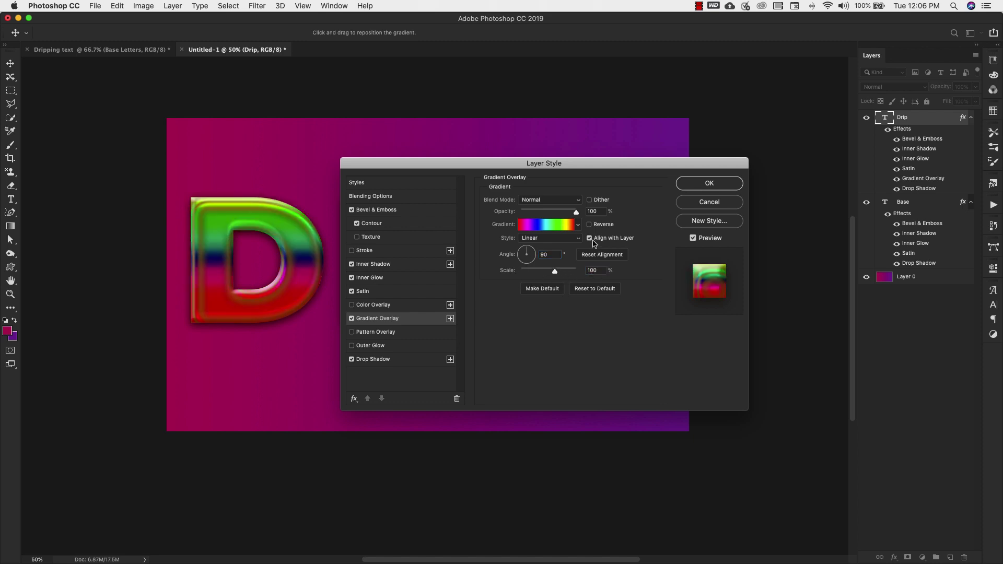
click(554, 226)
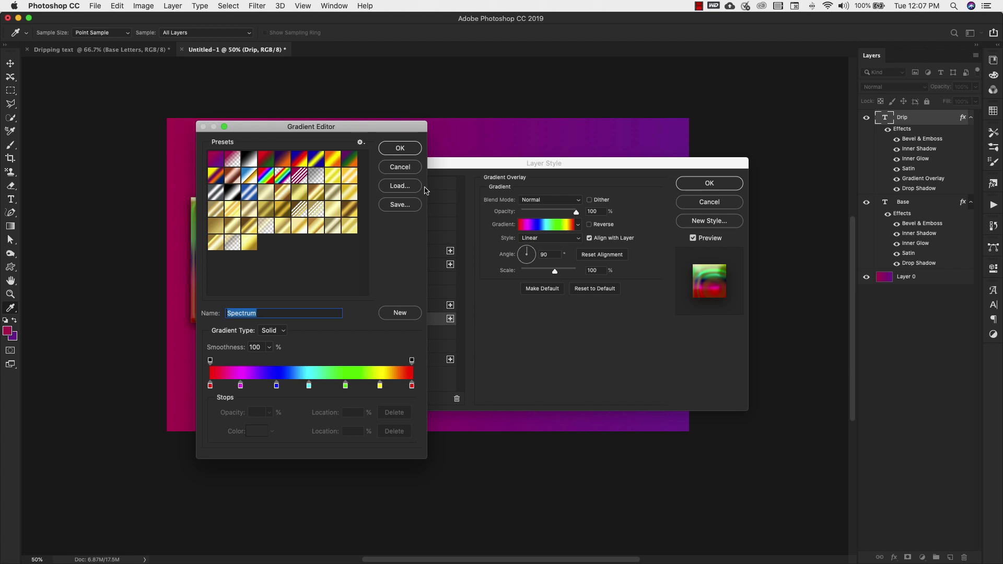
click(215, 209)
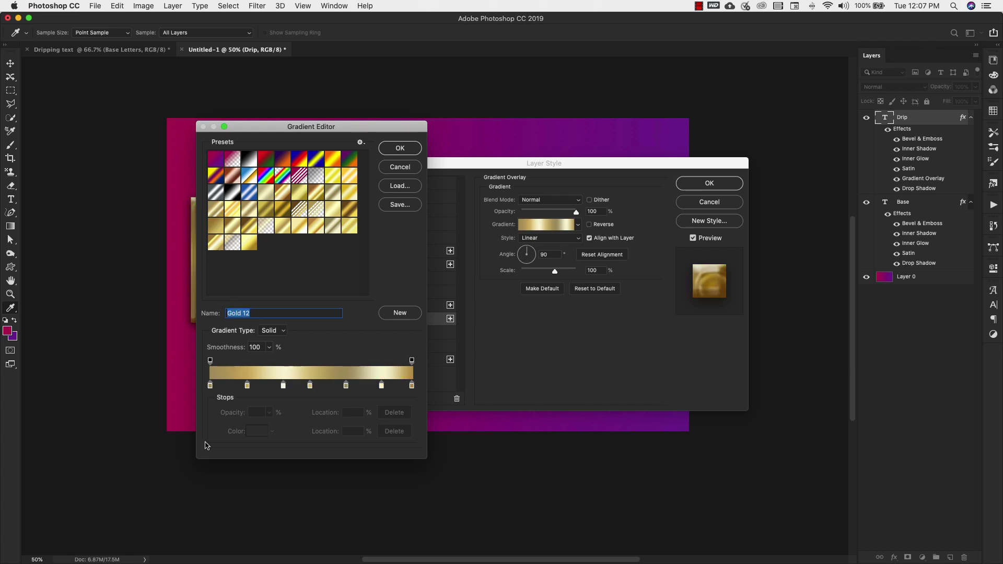
Check the colours and locations of the Gold 12 gradient's colour stops, then accept the gradient for the overlay
click(210, 386)
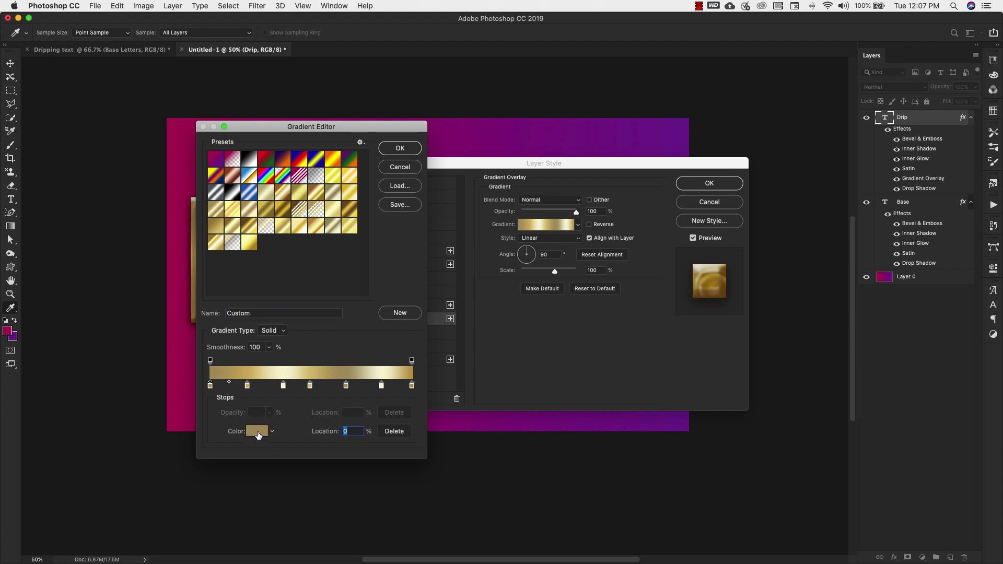
click(257, 432)
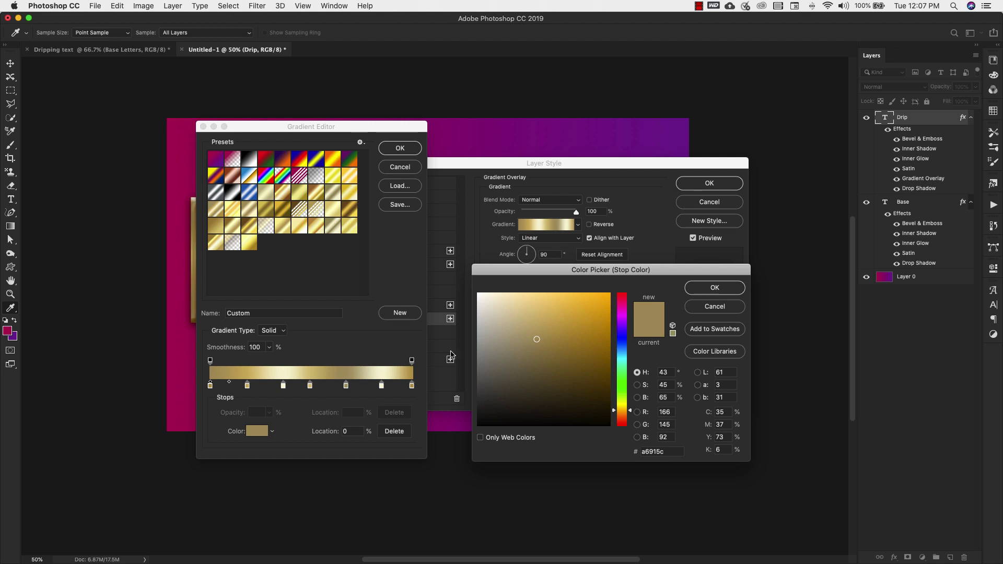
click(707, 306)
double_click(247, 386)
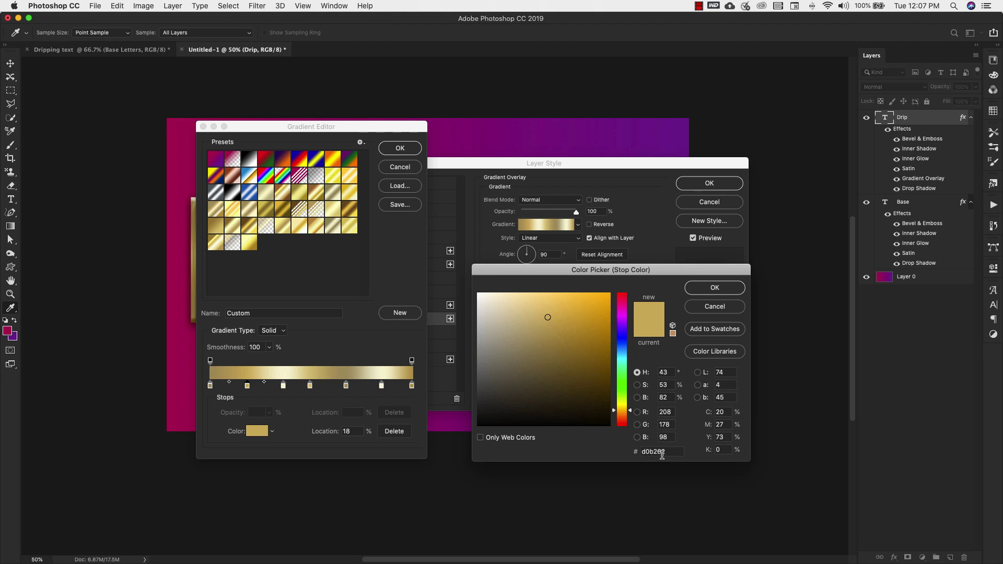
click(705, 308)
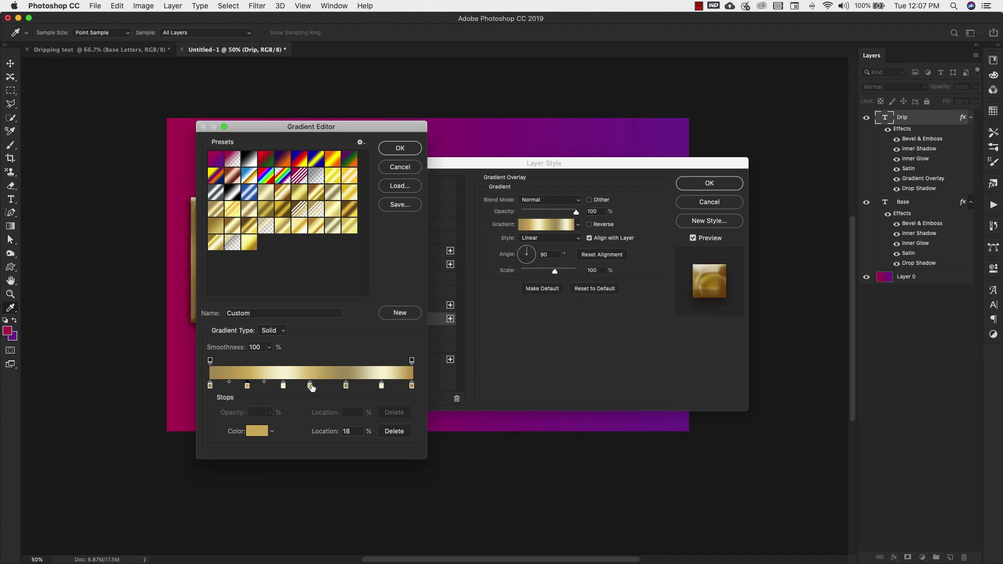
click(283, 385)
double_click(284, 385)
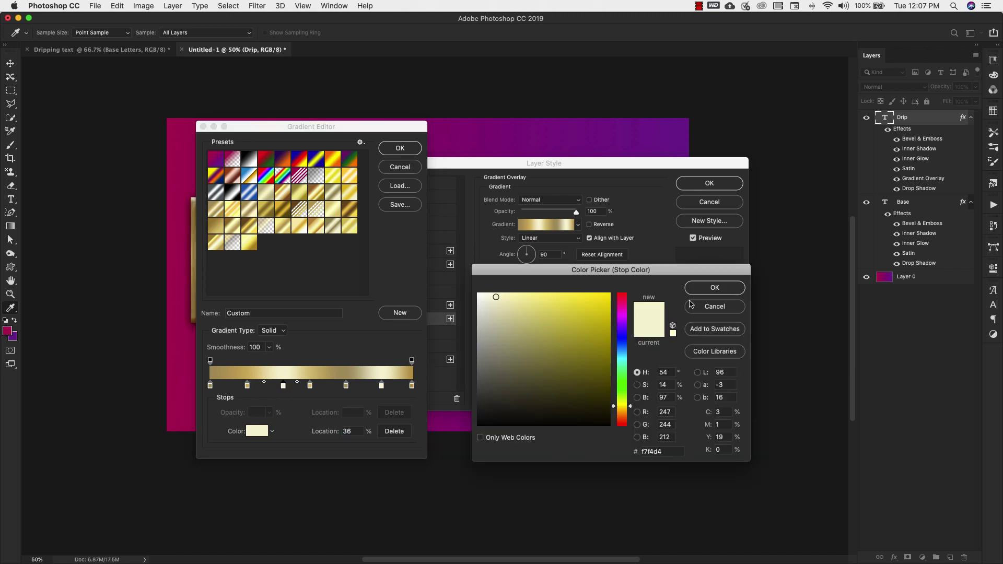
click(710, 307)
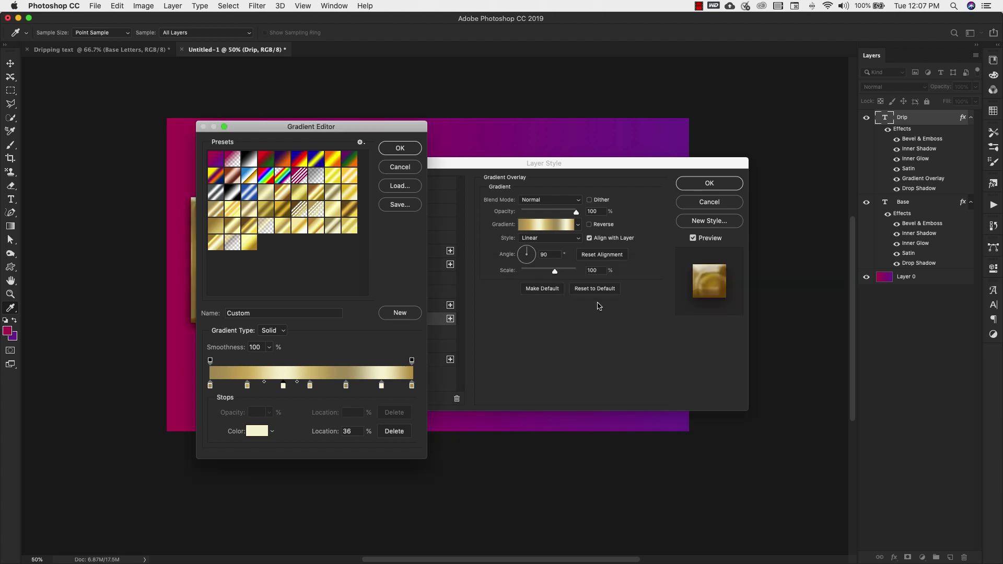
click(309, 385)
double_click(310, 386)
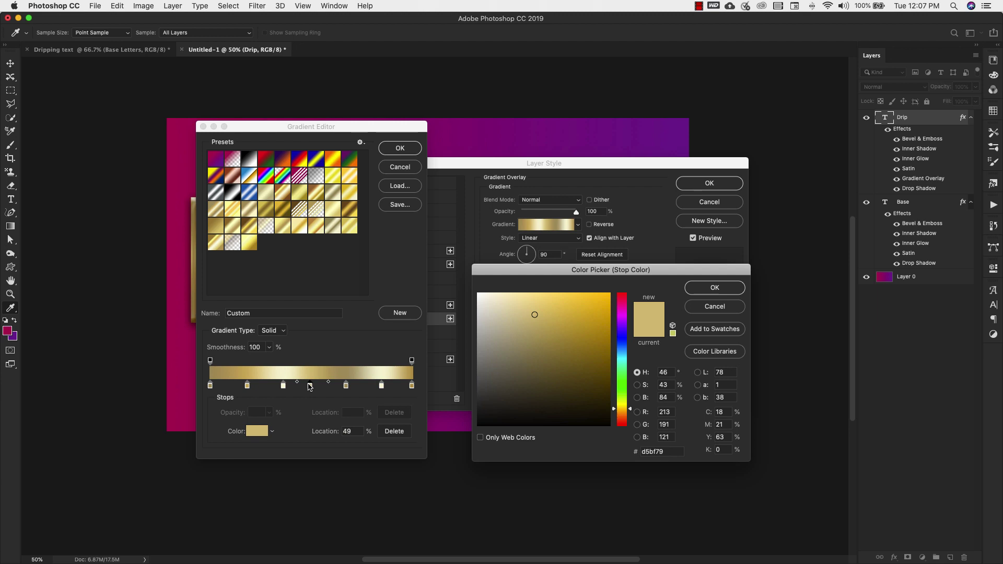
click(715, 307)
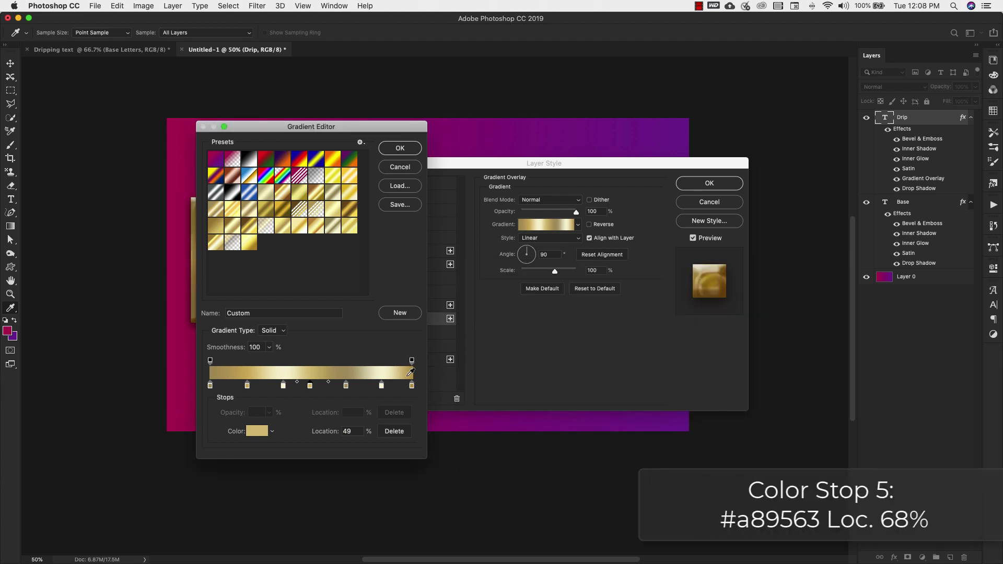
click(381, 387)
double_click(382, 387)
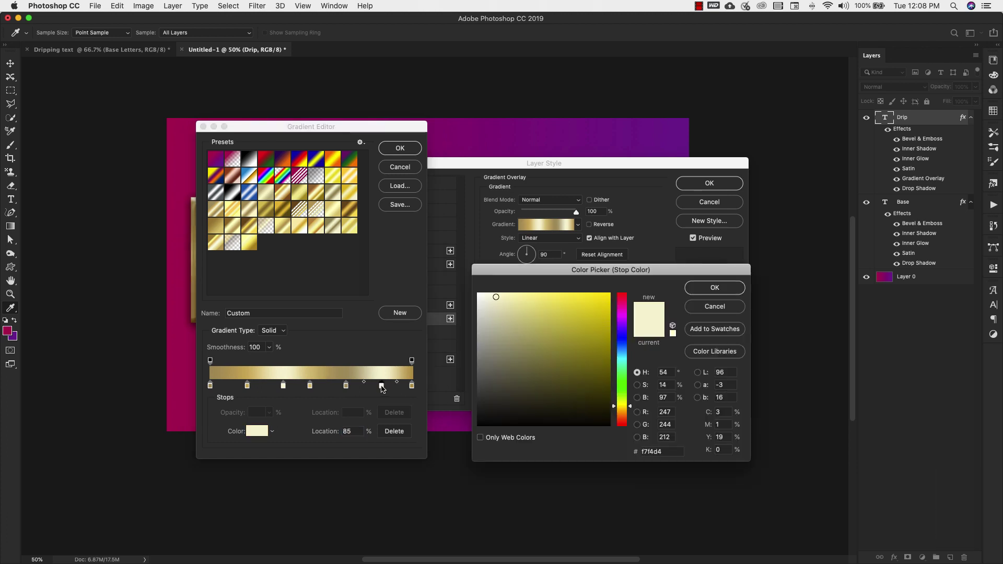
click(726, 305)
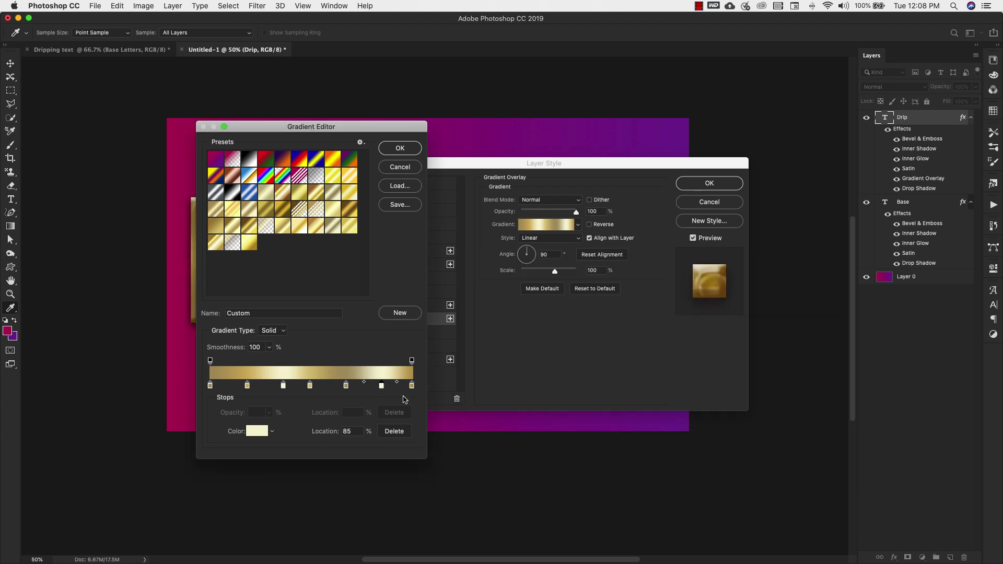
click(410, 389)
double_click(411, 386)
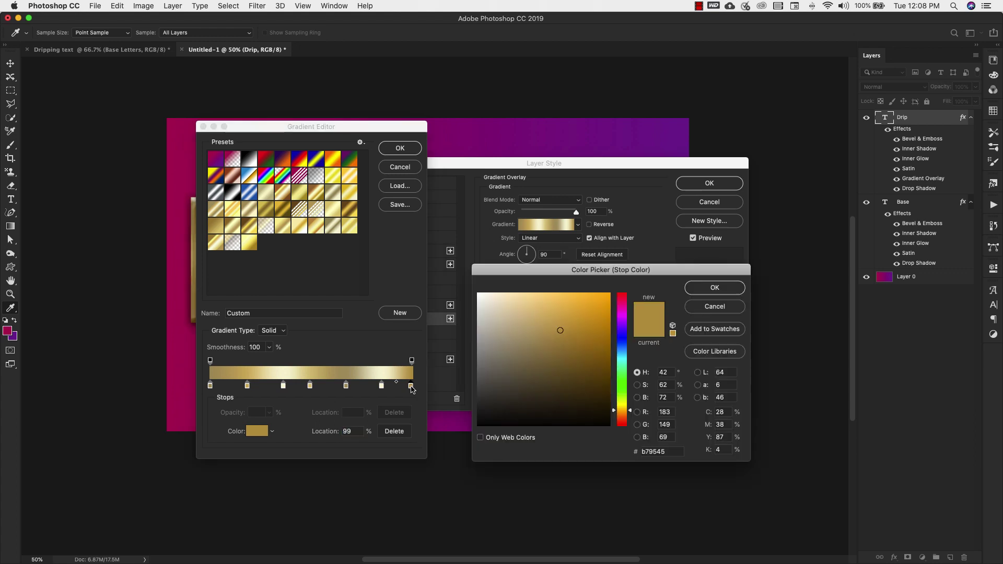
click(711, 308)
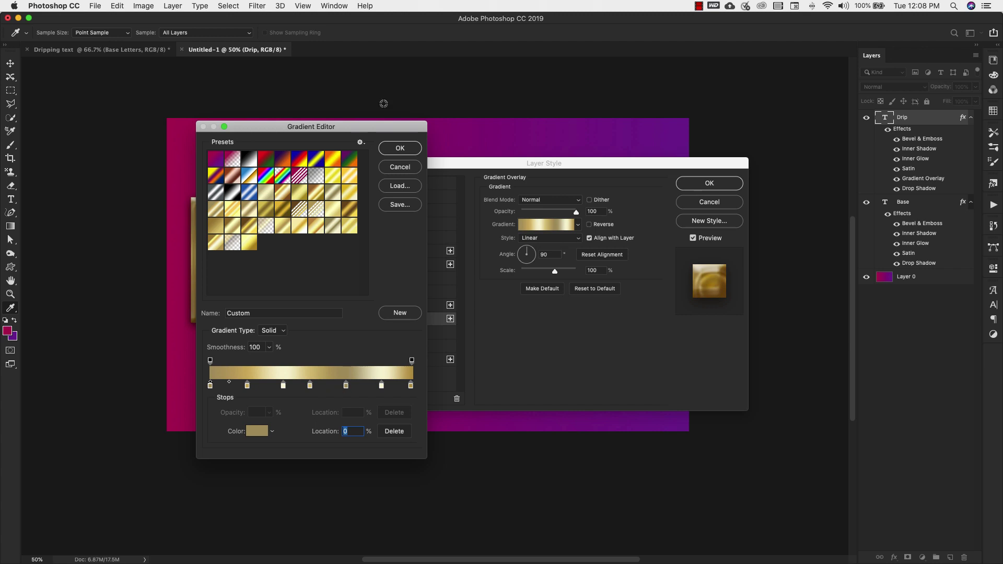
click(400, 149)
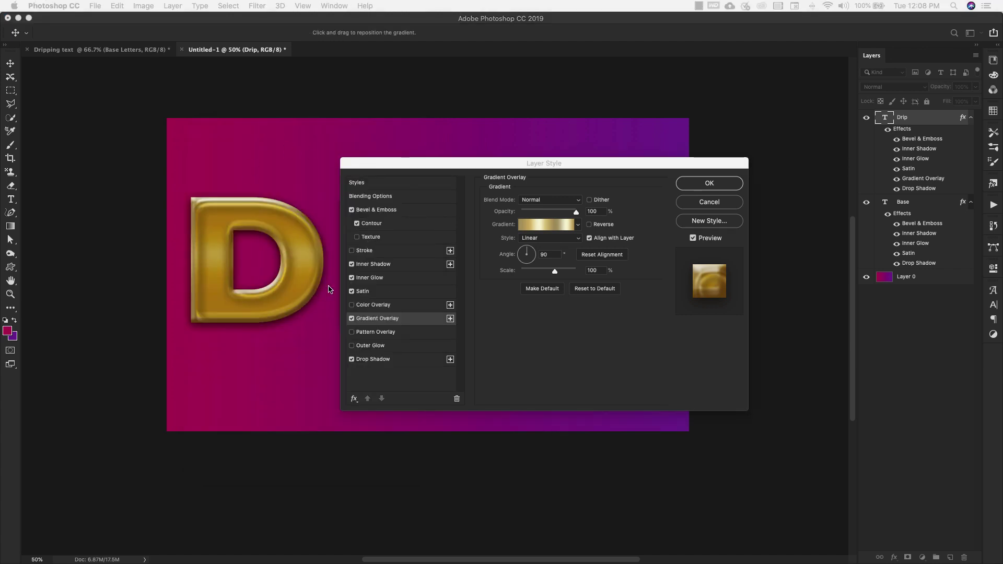
Set the Drip layer's Drop Shadow to colour 543607, 45% opacity and 6 px distance, and apply the layer style
click(375, 360)
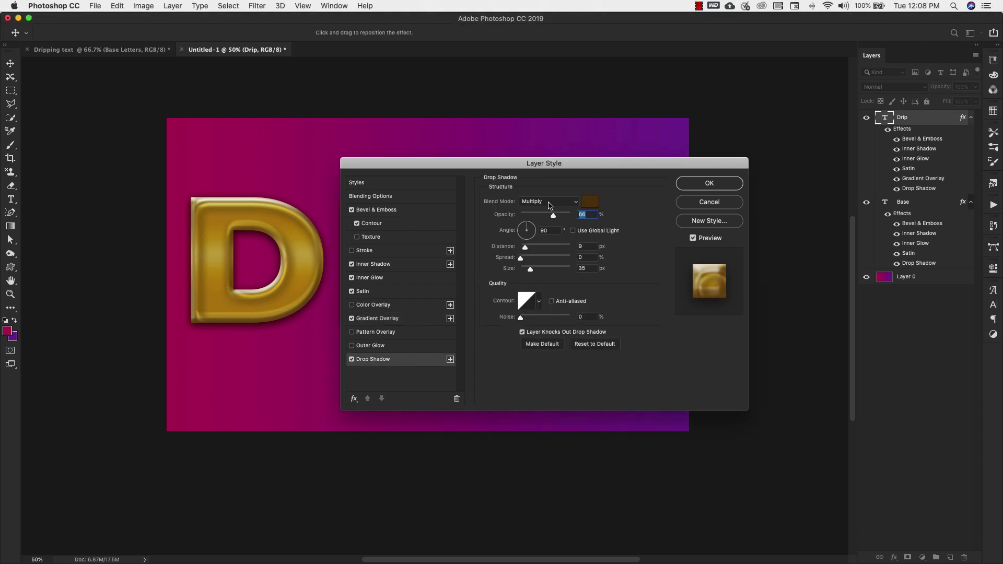
click(588, 204)
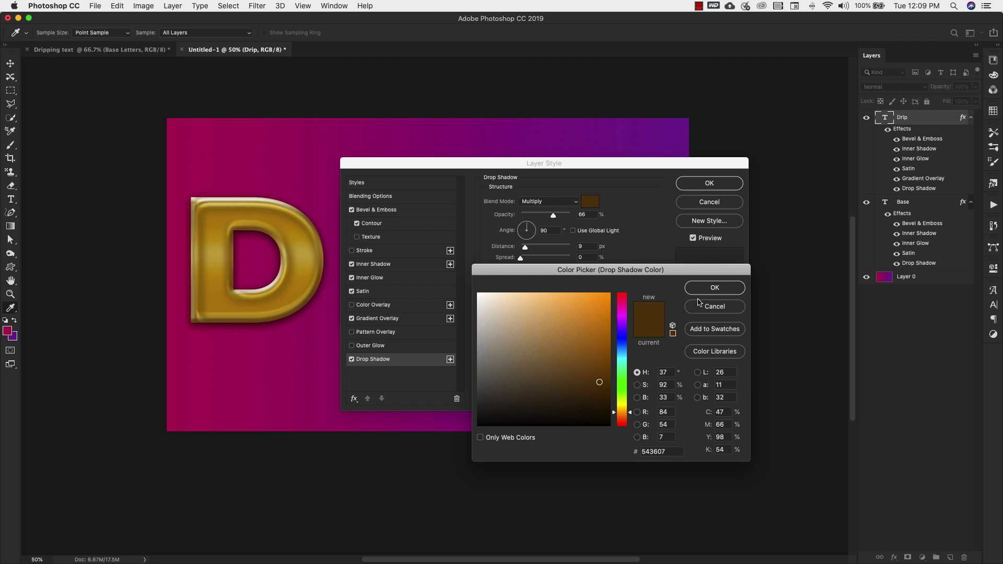
click(713, 287)
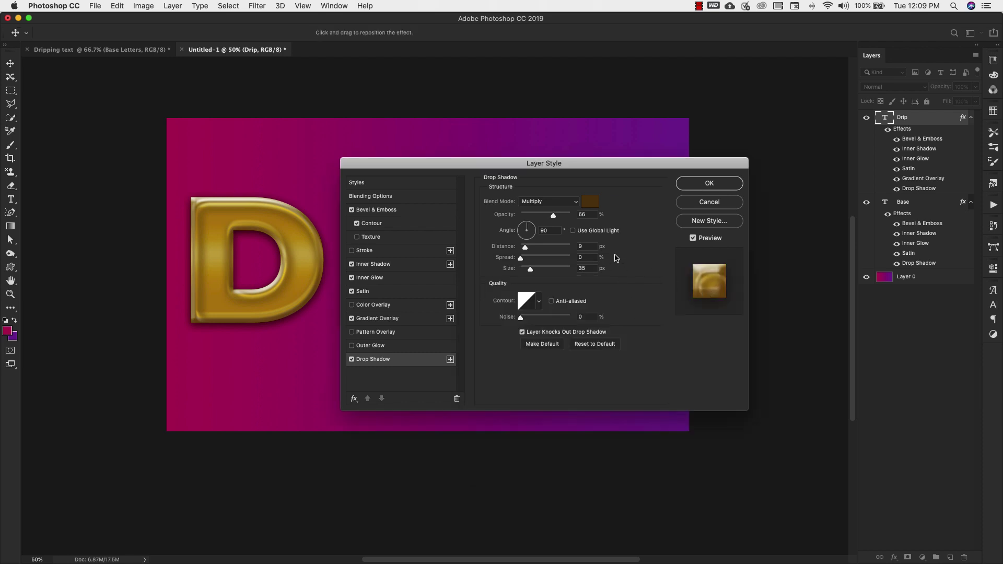
drag(589, 215, 566, 216)
text(45)
drag(594, 246, 546, 267)
text(6)
click(697, 186)
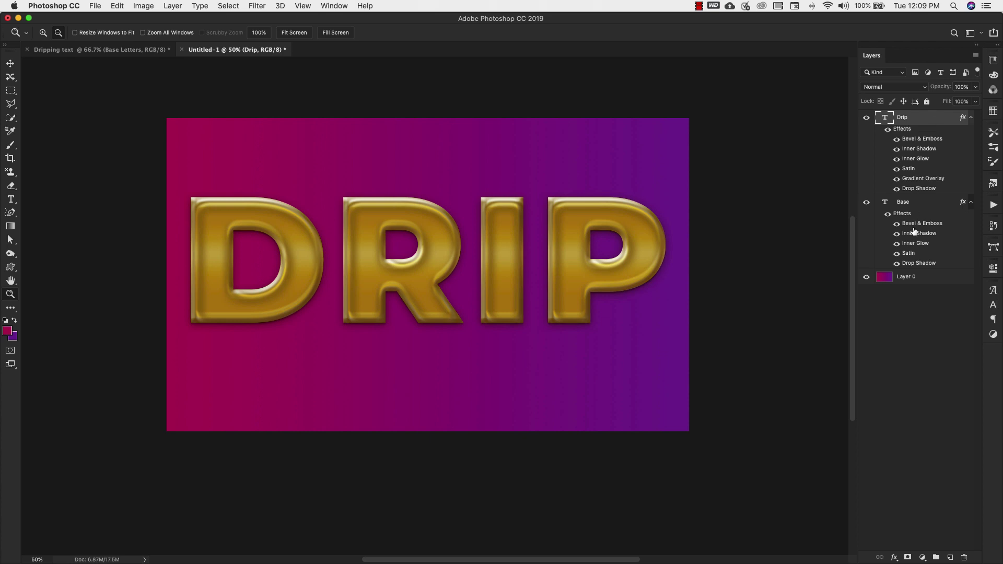
Add a layer mask to the Drip layer, check the Hard Round pressure brush preset, and make the mask active for painting
click(907, 558)
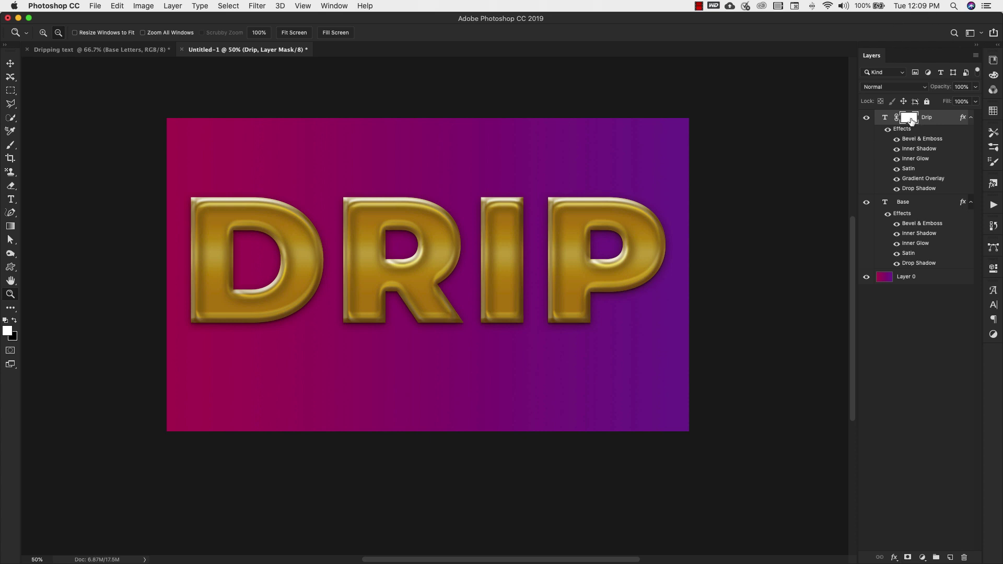
key(b)
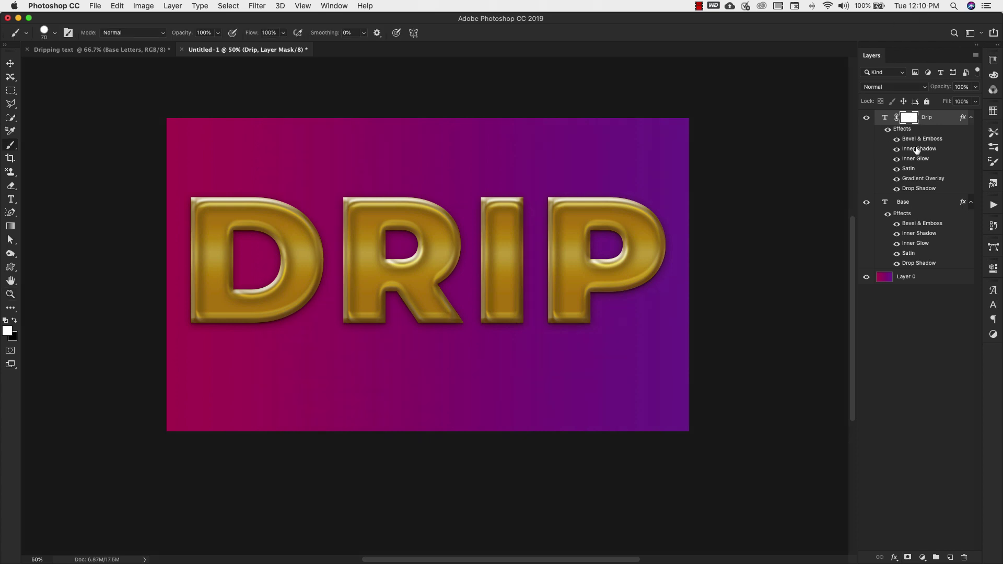
click(995, 149)
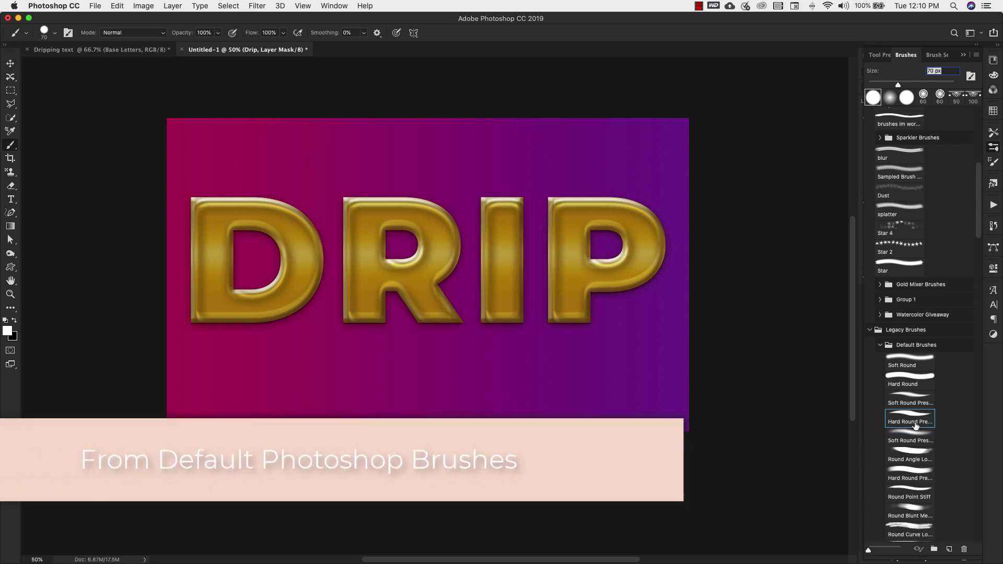
click(963, 55)
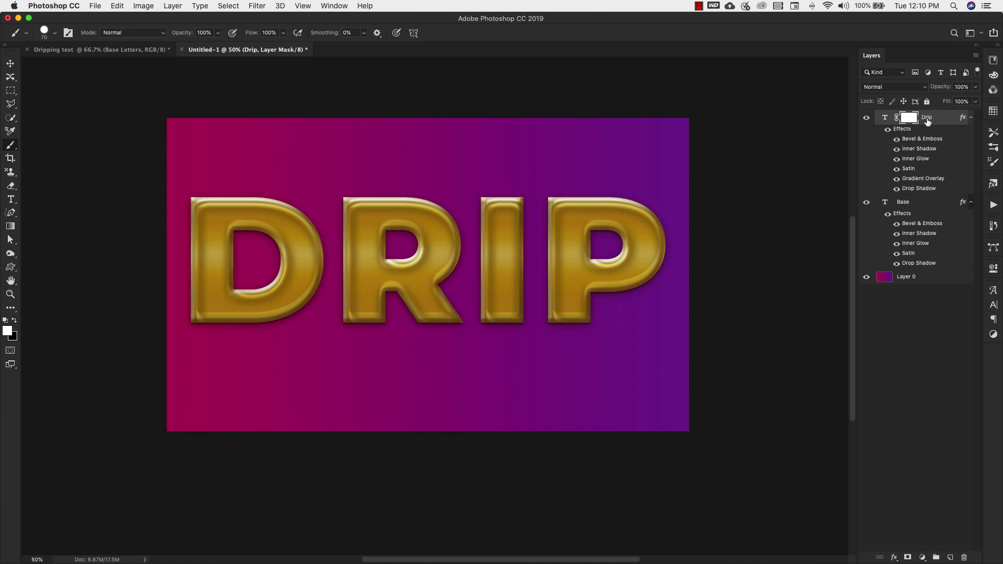
click(883, 118)
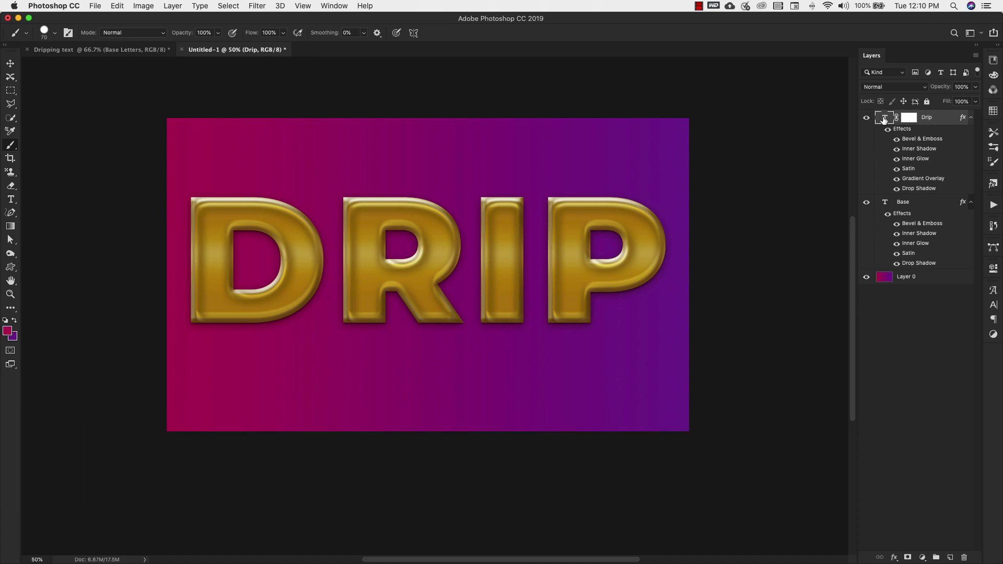
click(907, 119)
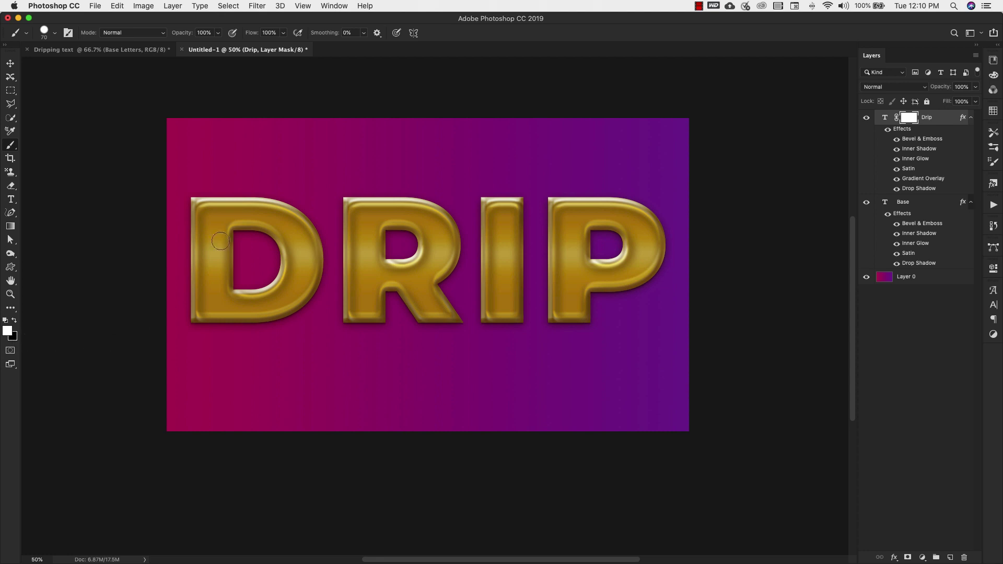
Paint black on the Drip mask with a 400 px brush to hide the lower half of all four letters
key(x)
key(bracketright)
key(bracketright)
key(bracketright)
key(bracketright)
key(bracketright)
key(bracketright)
key(bracketright)
key(bracketright)
key(bracketright)
key(bracketright)
click(209, 309)
mouse_move(210, 310)
mouse_down()
mouse_move(672, 291)
mouse_move(687, 240)
mouse_up()
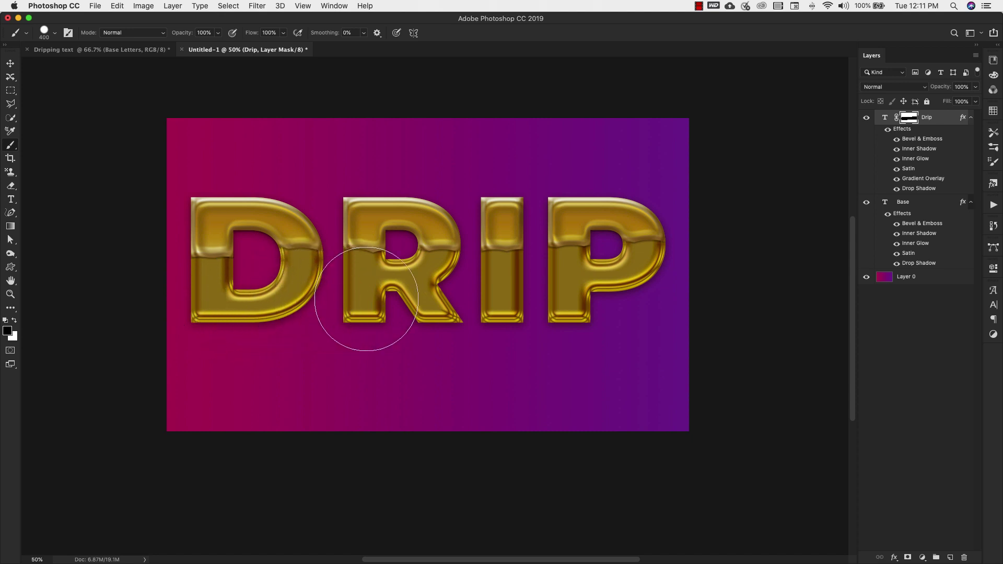
drag(472, 290, 671, 292)
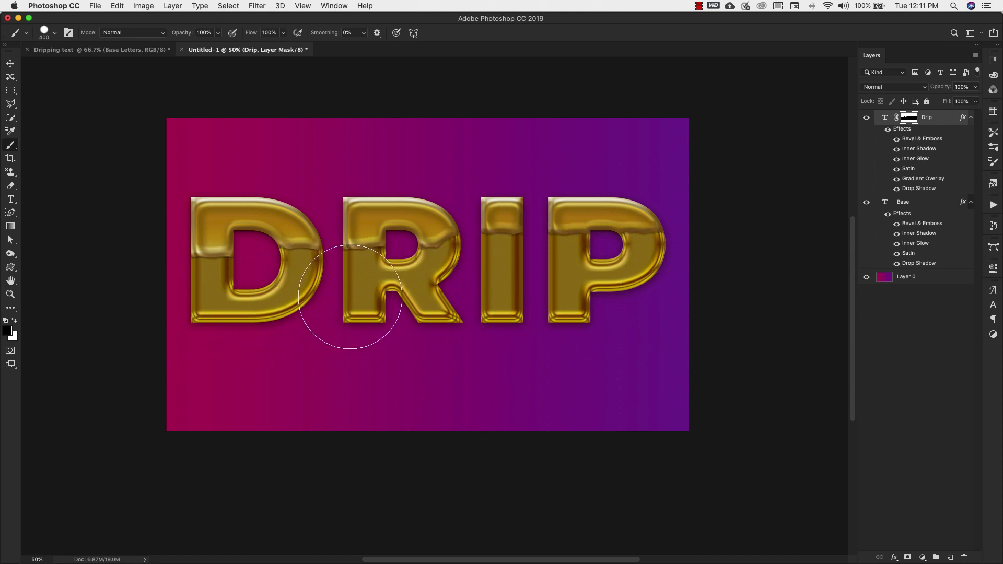
Paint drips in white with a 70 px brush along the masked edge of the D, continuing to the R's left stem
key(bracketleft)
key(bracketleft)
key(bracketleft)
key(bracketleft)
key(bracketleft)
key(bracketleft)
key(bracketleft)
key(bracketleft)
key(bracketleft)
key(bracketleft)
key(x)
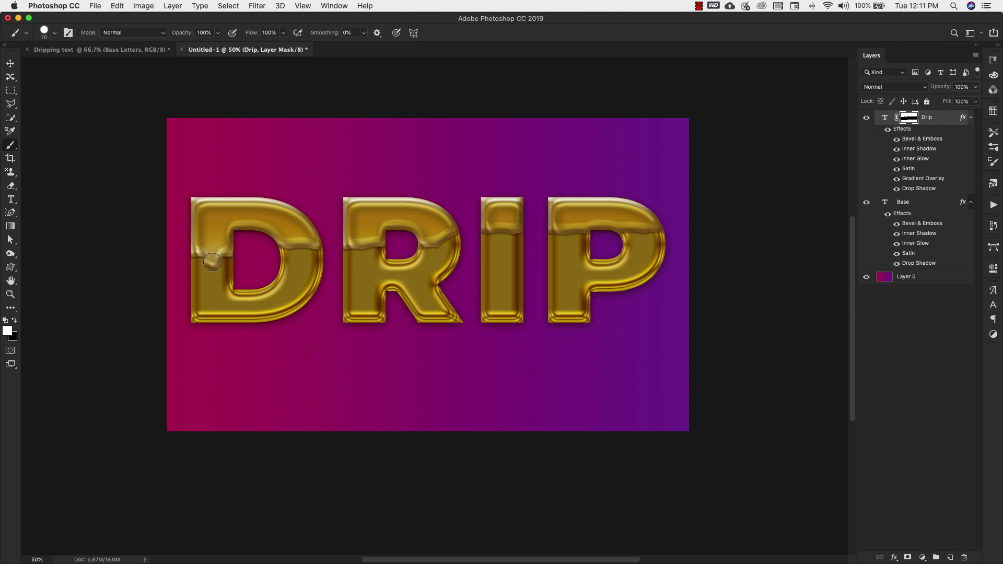
mouse_move(212, 266)
mouse_down()
mouse_move(192, 253)
mouse_move(177, 259)
mouse_move(228, 256)
mouse_up()
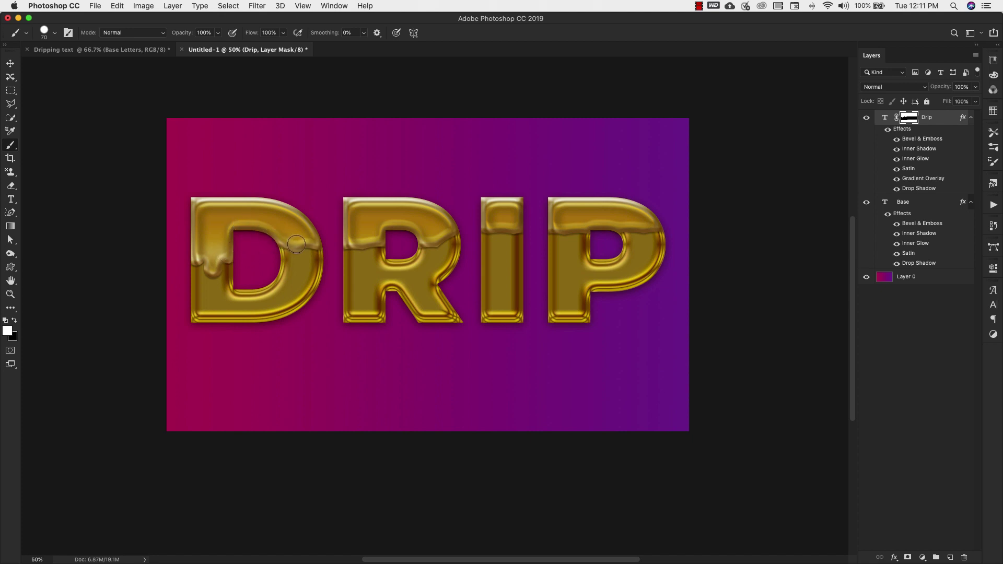
mouse_move(297, 248)
mouse_down()
mouse_move(321, 271)
mouse_move(358, 285)
mouse_move(376, 269)
mouse_move(365, 244)
mouse_up()
Add narrower drips along the R's masked edge on its stem and bowl, starting with a 45 px brush
key(bracketleft)
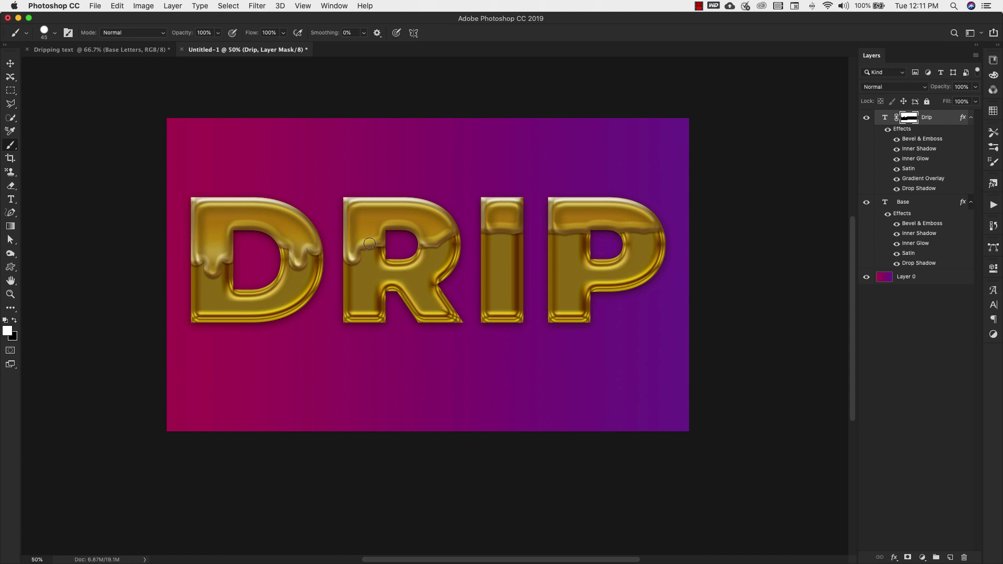
drag(369, 243, 371, 264)
drag(432, 249, 433, 255)
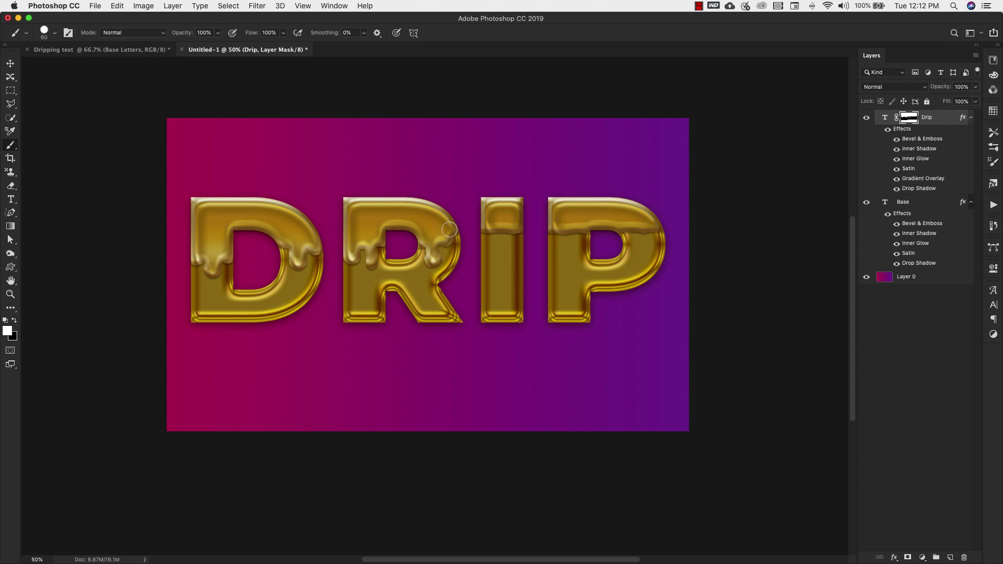
Paint a long central drip on the I and drips on both sides of the P, varying the brush size
key(bracketright)
key(bracketright)
mouse_move(502, 226)
mouse_down()
mouse_move(504, 253)
mouse_move(490, 238)
mouse_move(541, 243)
mouse_move(536, 231)
mouse_move(503, 266)
mouse_up()
key(bracketleft)
key(bracketleft)
key(bracketright)
mouse_move(559, 230)
mouse_down()
mouse_move(588, 246)
mouse_move(648, 240)
mouse_up()
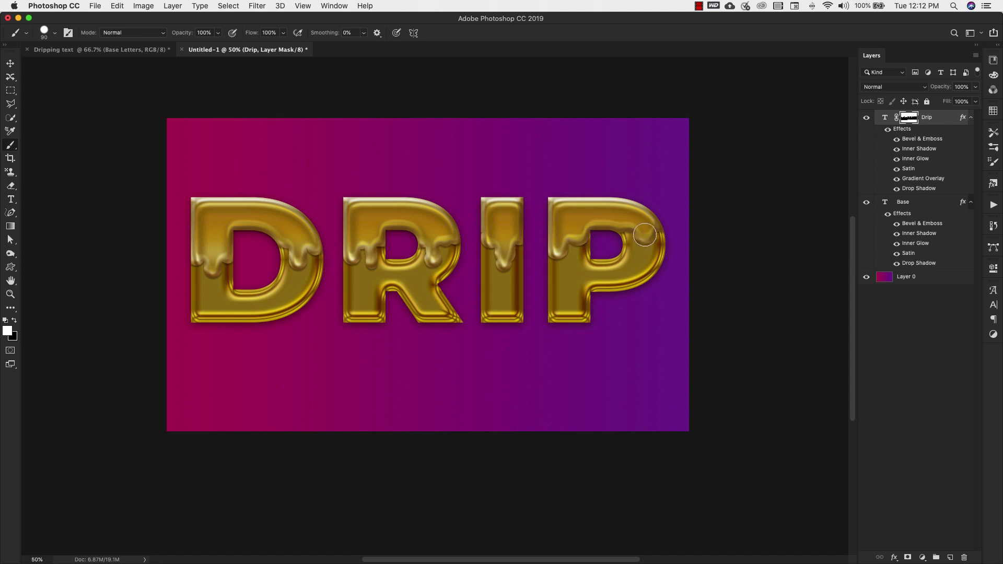
Paint a small drip beneath the inner opening of the P, the R and the D
key(bracketright)
key(bracketright)
click(607, 271)
click(400, 269)
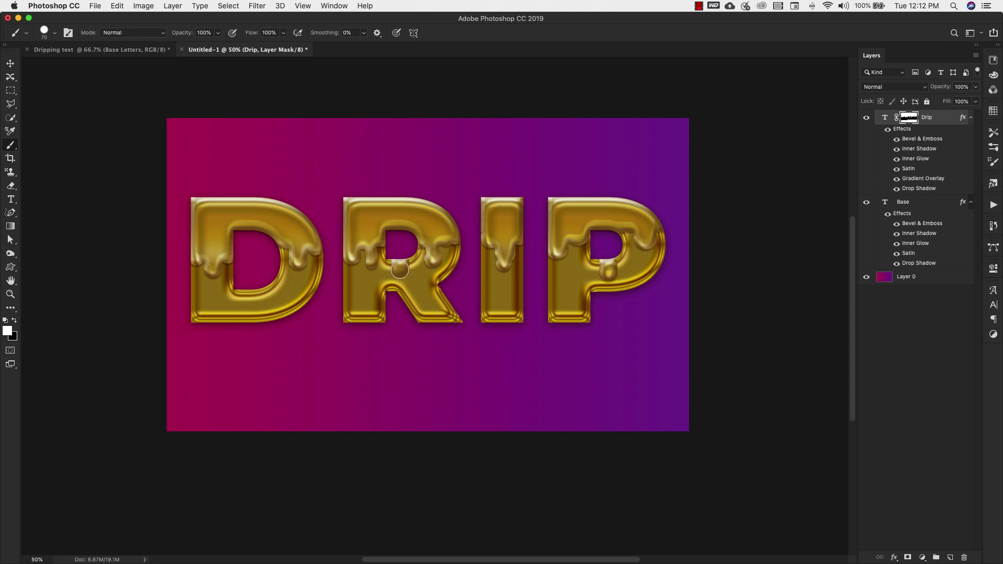
click(246, 299)
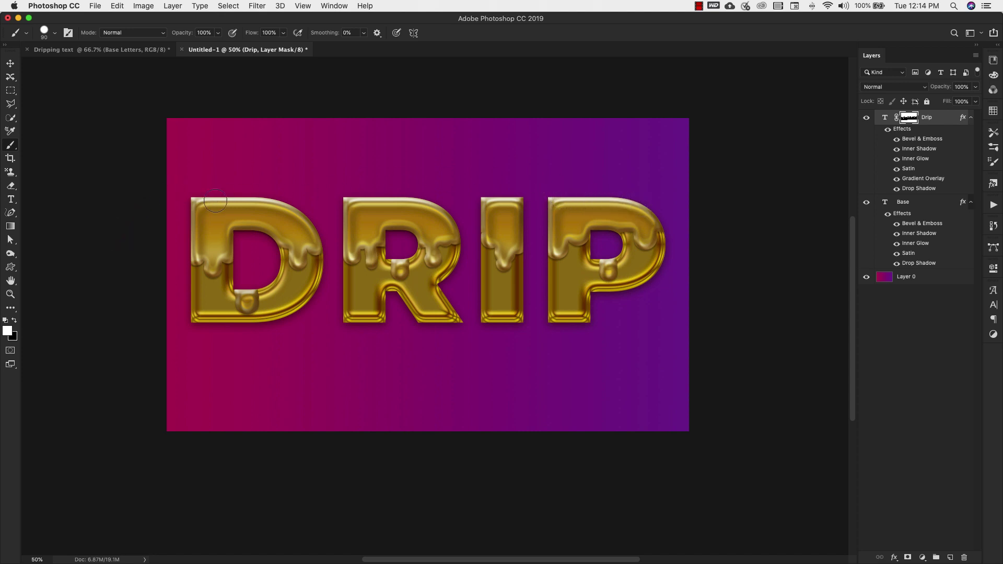
Paint black with a 500 px brush along the letters' top edges on the Drip mask to give them a wavy contour
key(x)
key(bracketright)
key(bracketright)
key(bracketright)
key(bracketright)
key(bracketright)
key(bracketright)
key(bracketright)
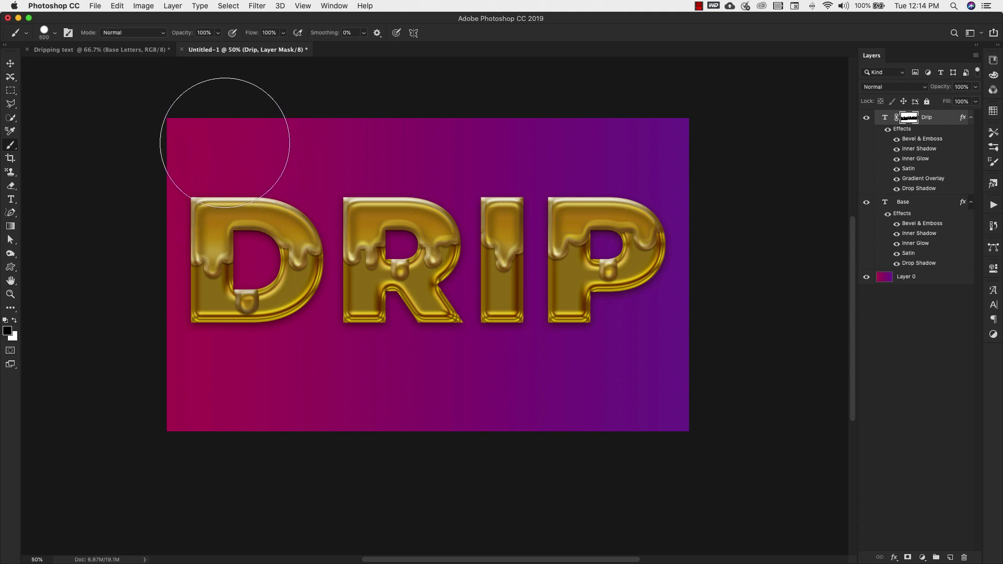
mouse_move(224, 143)
mouse_down()
mouse_move(251, 130)
mouse_move(376, 139)
mouse_move(404, 136)
mouse_move(374, 127)
mouse_move(501, 135)
mouse_move(607, 123)
mouse_up()
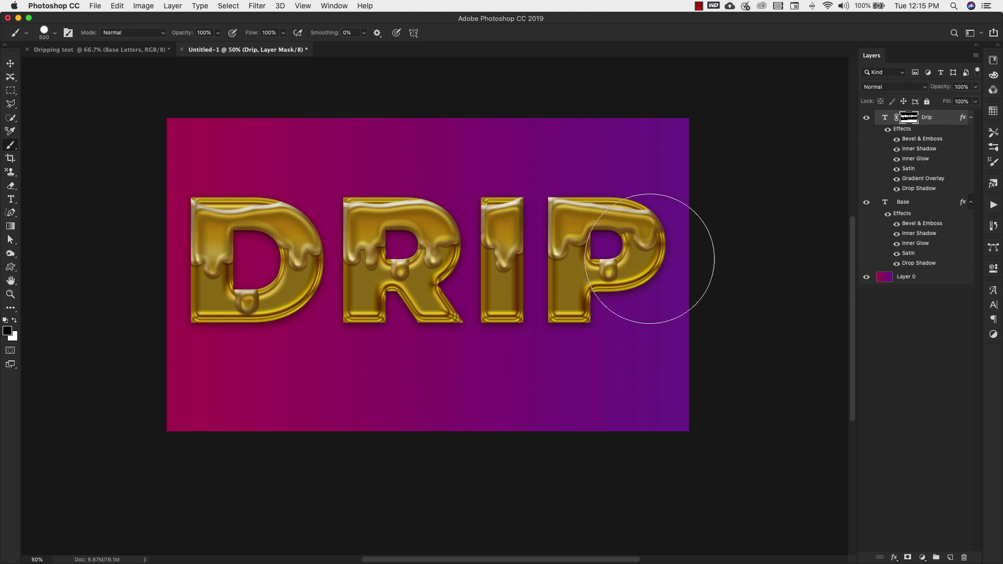
Add a layer mask to the Base layer and paint black above the letters to hide the base showing over the drips
click(913, 206)
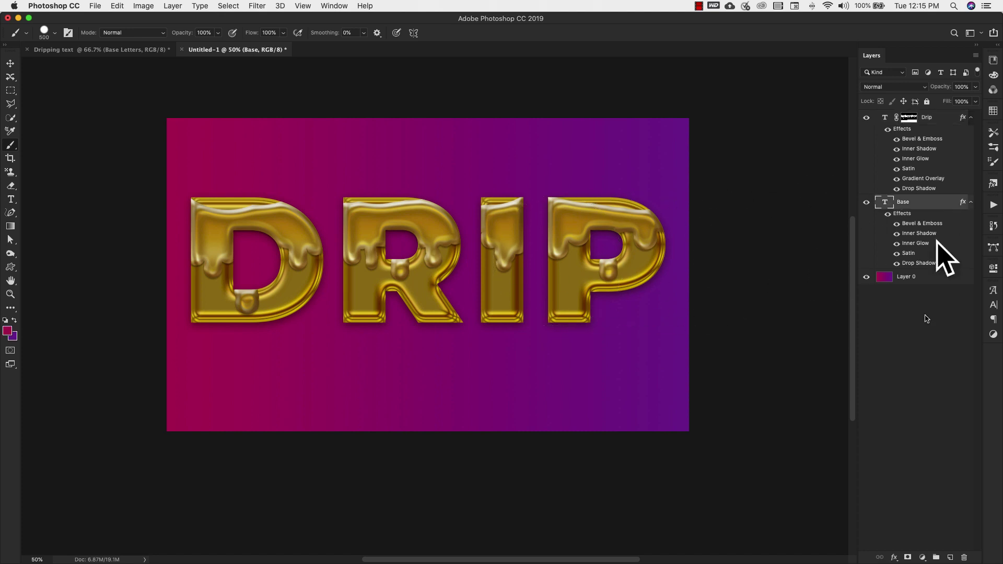
click(907, 558)
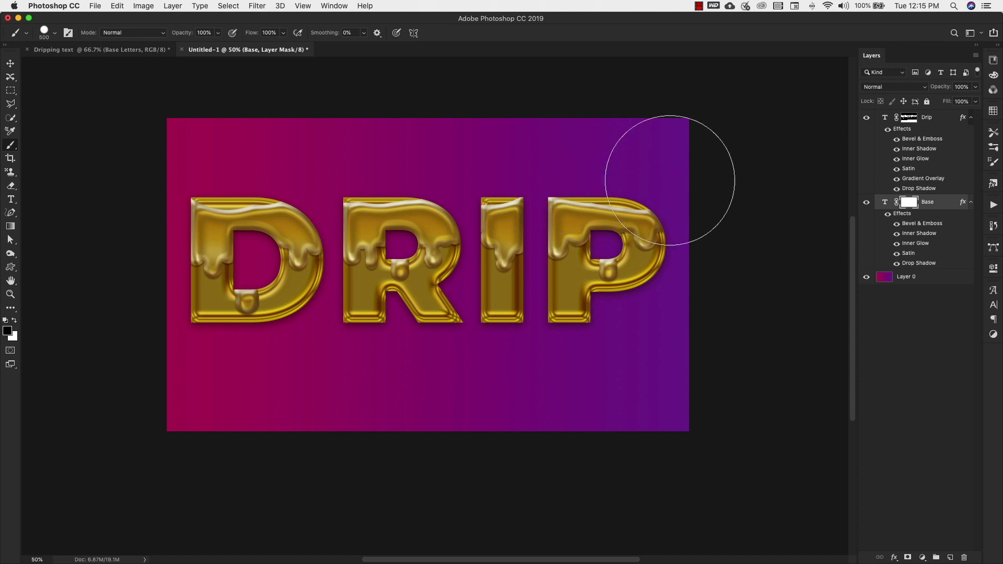
mouse_move(622, 148)
mouse_down()
mouse_move(587, 134)
mouse_move(638, 141)
mouse_move(552, 147)
mouse_move(481, 130)
mouse_move(460, 149)
mouse_up()
mouse_move(356, 143)
mouse_down()
mouse_move(394, 139)
mouse_move(292, 147)
mouse_move(253, 139)
mouse_move(201, 152)
mouse_up()
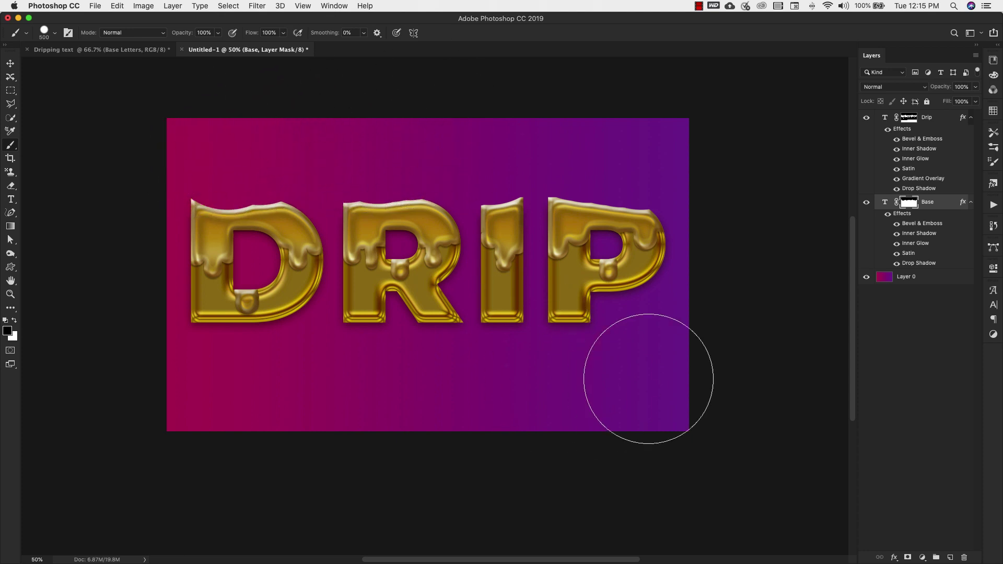
Return to the Drip layer's mask and smooth the melted top edge of the letters with a smaller brush
click(908, 117)
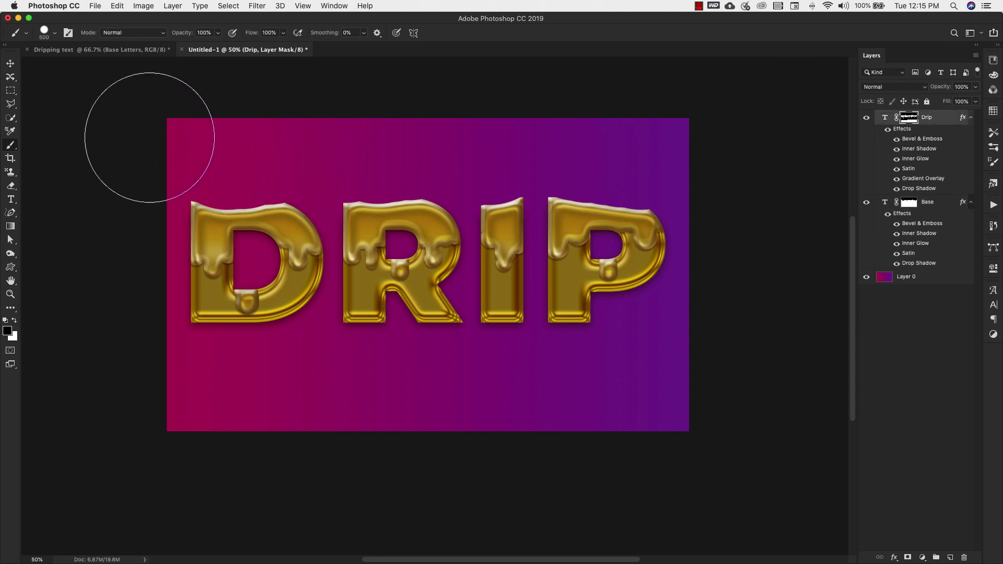
key(bracketleft)
key(bracketleft)
key(bracketleft)
key(bracketleft)
key(bracketleft)
key(bracketleft)
key(bracketleft)
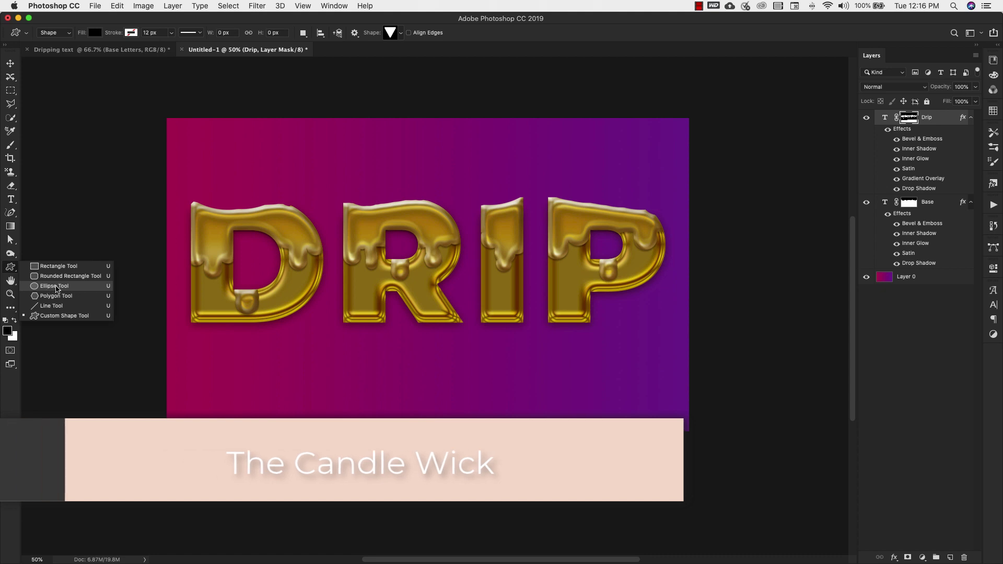
Draw a candle wick as a 10 × 90 px rounded rectangle at the top of the D and fill it with white
click(58, 277)
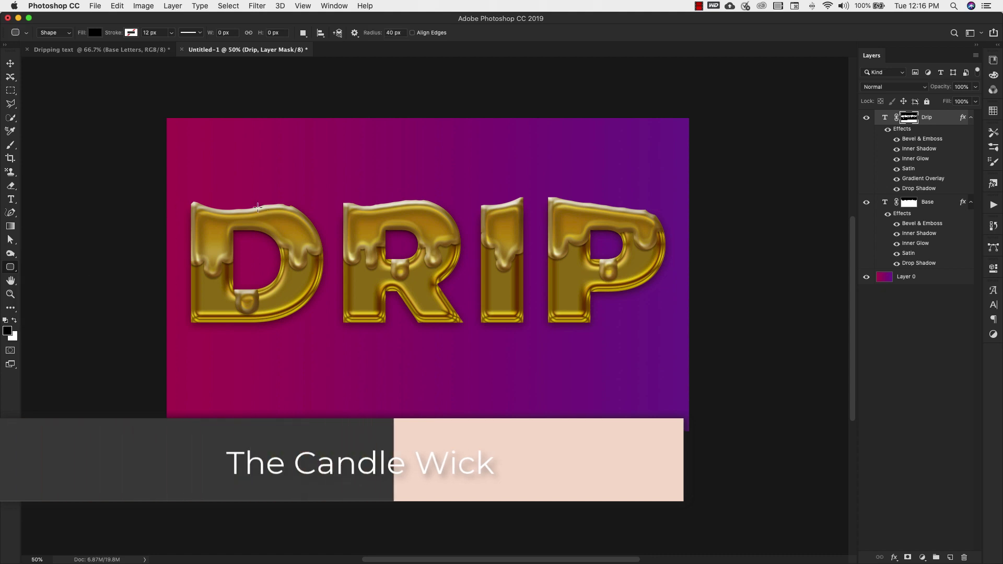
drag(236, 193, 238, 217)
drag(238, 216, 237, 215)
click(869, 120)
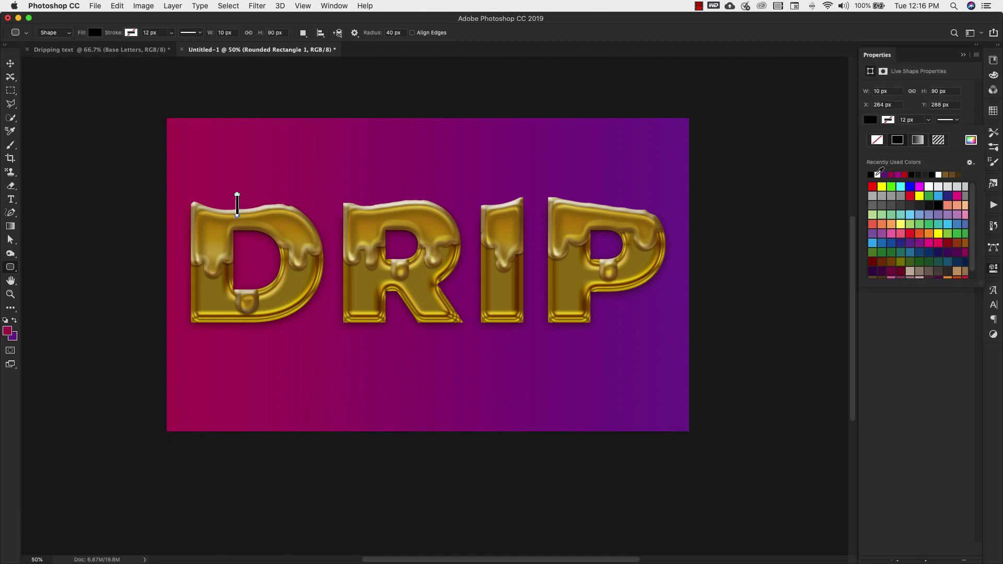
click(877, 174)
click(964, 59)
click(963, 54)
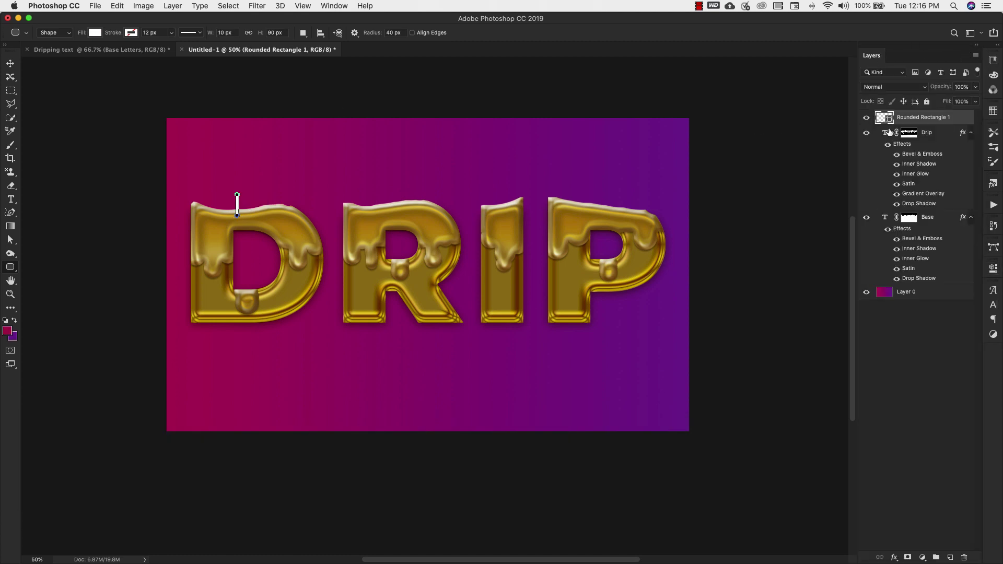
Apply a Pattern Overlay to the wick layer using the Gray Granite pattern at 100% opacity
double_click(957, 119)
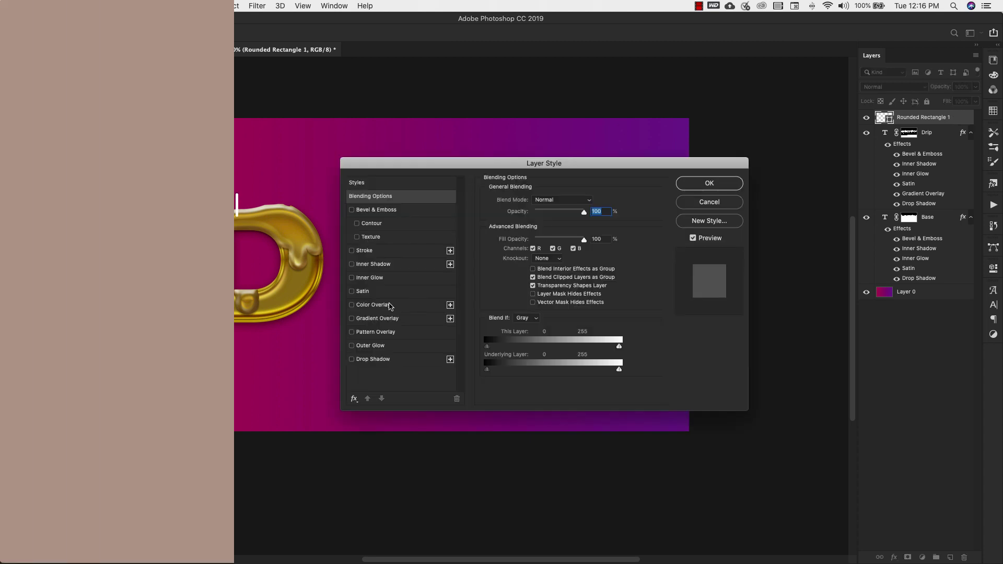
click(351, 333)
click(535, 238)
click(533, 283)
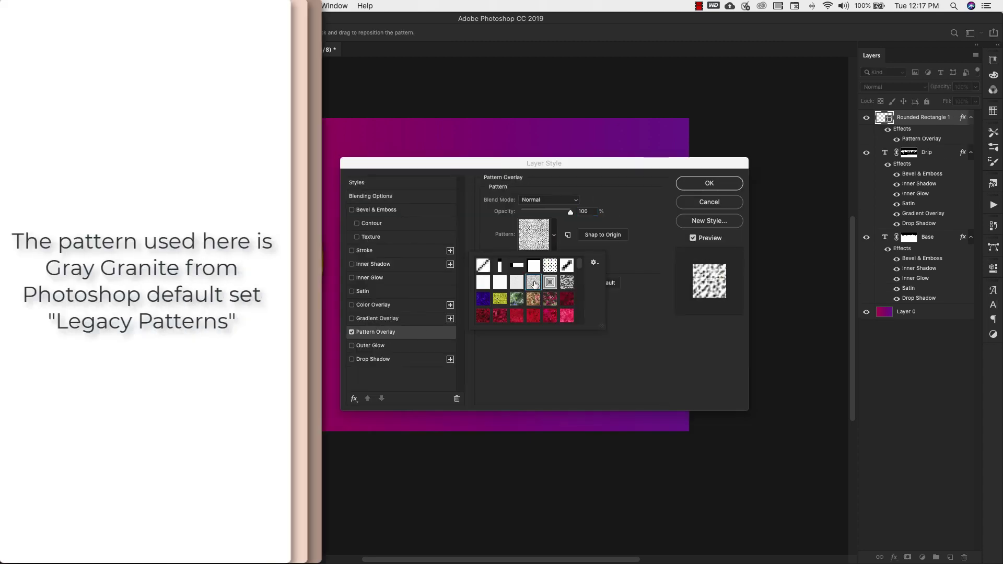
click(515, 283)
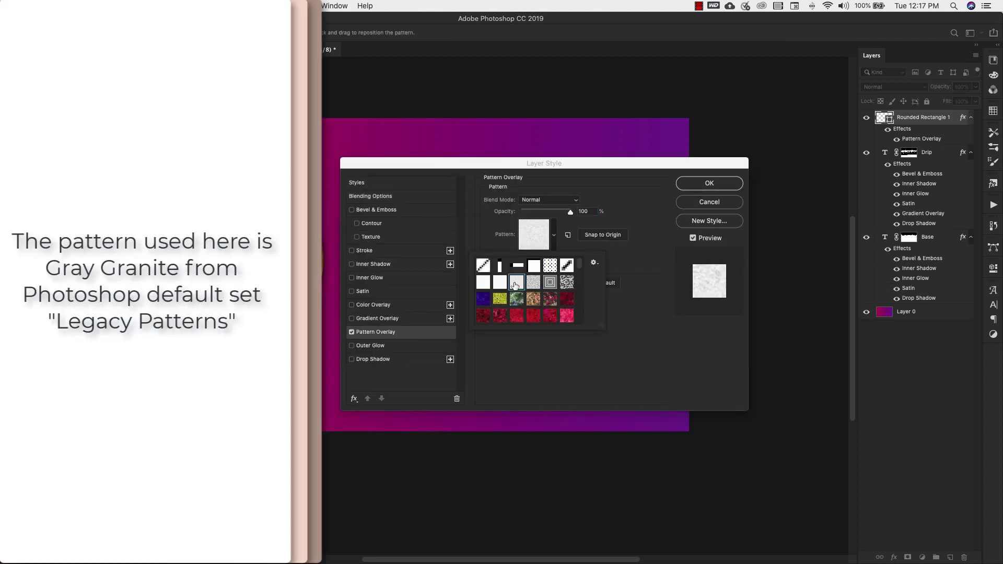
click(698, 185)
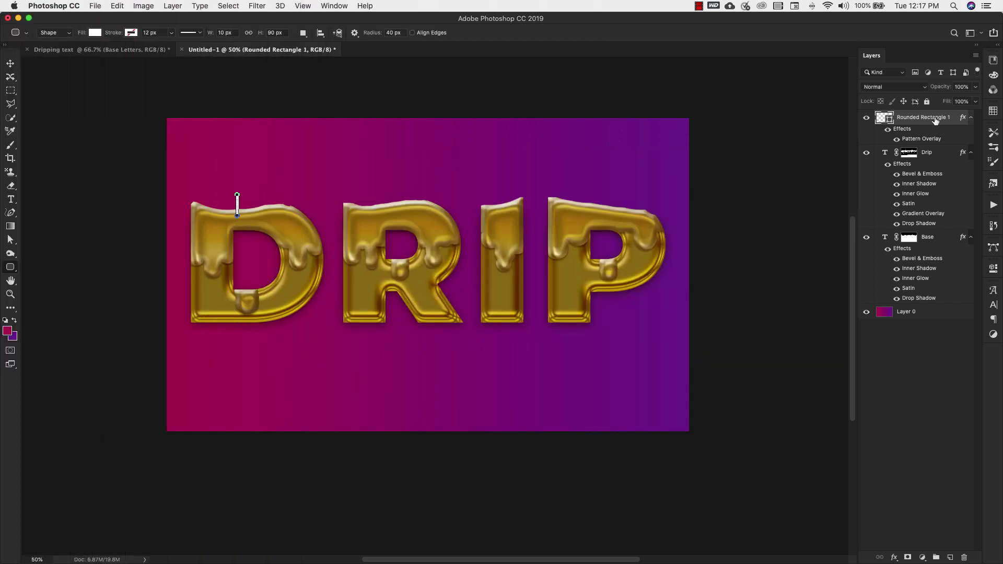
Move the wick layer below the Base layer and warp the wick into a slight bend
drag(929, 117, 929, 302)
key(v)
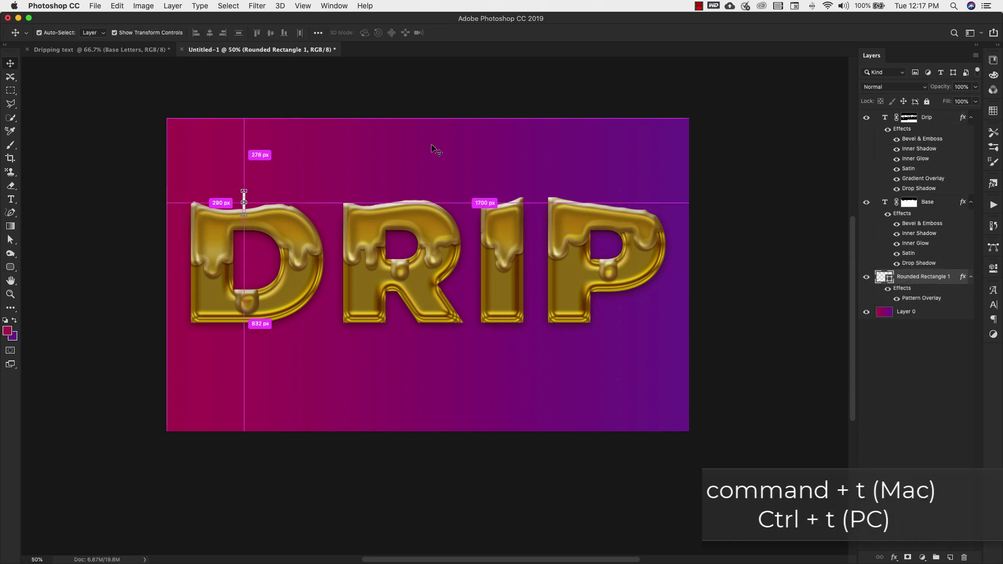
key(super+t)
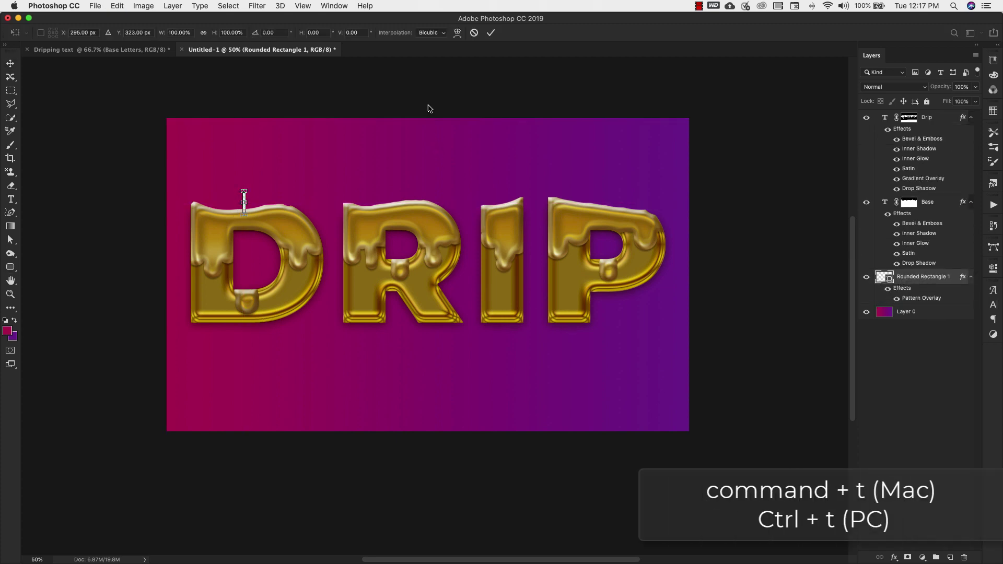
click(456, 33)
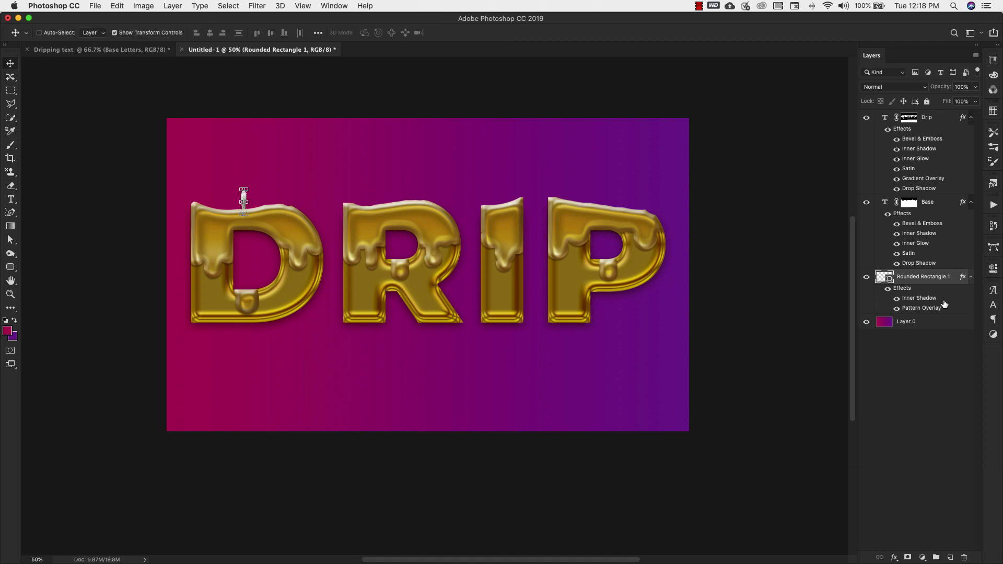
Review the wick layer's Inner Shadow settings and its shadow colour
double_click(943, 302)
click(590, 201)
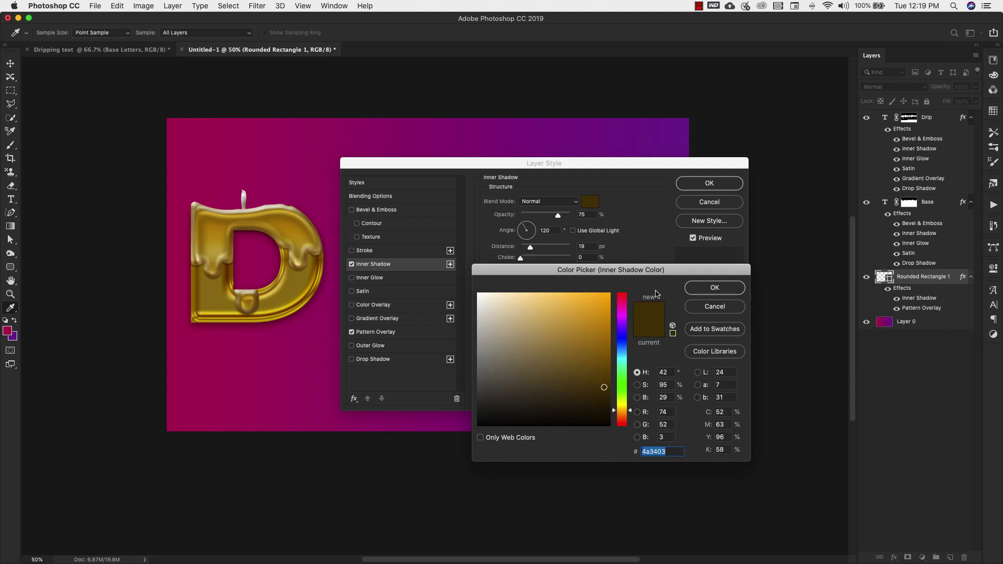
click(714, 307)
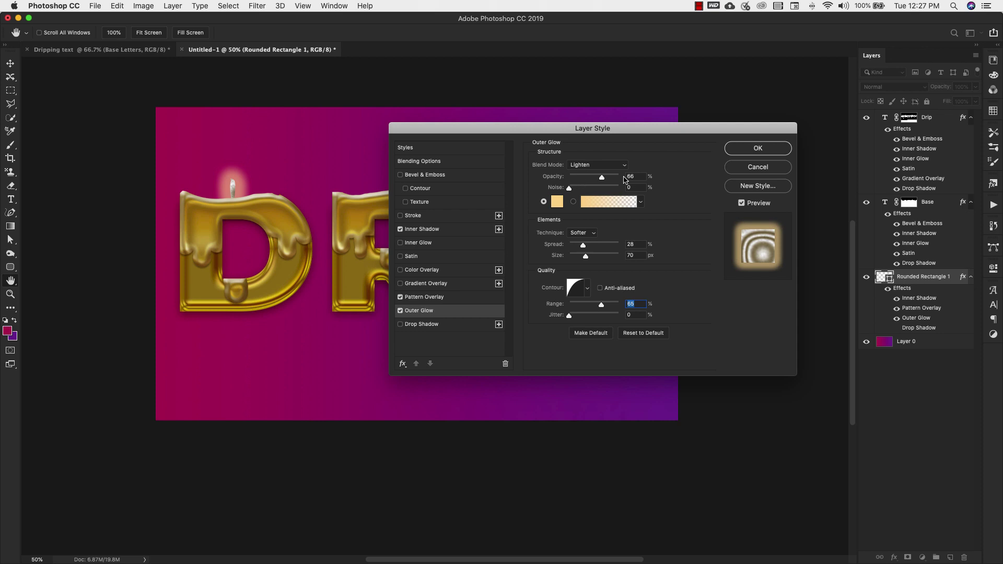
Check the wick's Outer Glow colour, choose the Half Round contour for the glow, and apply the layer style
click(557, 202)
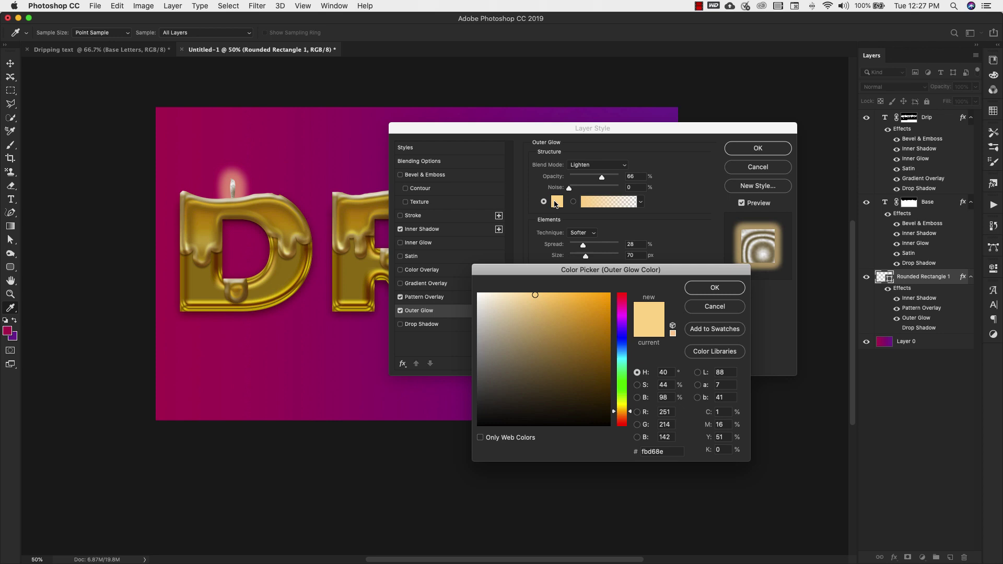
click(730, 307)
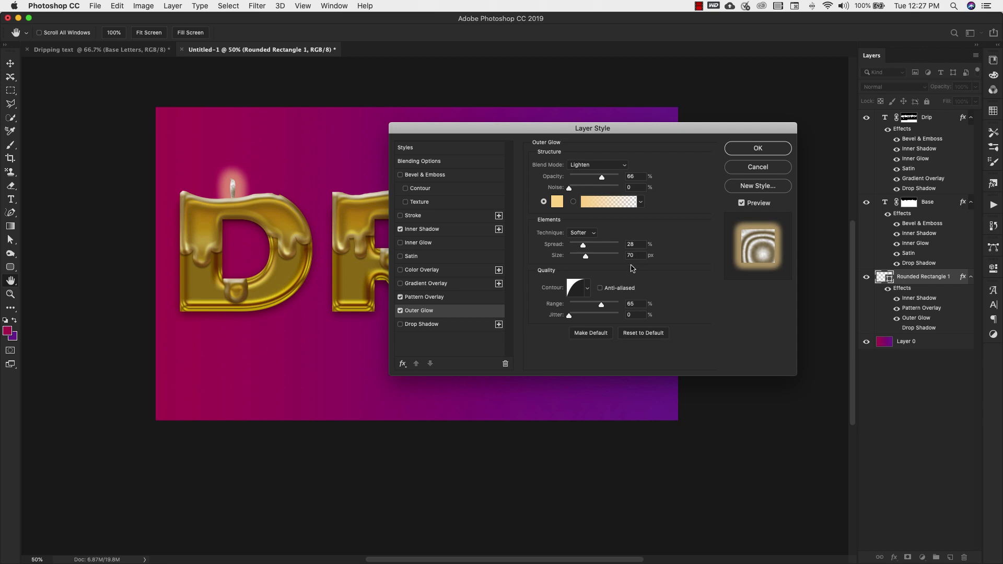
click(587, 290)
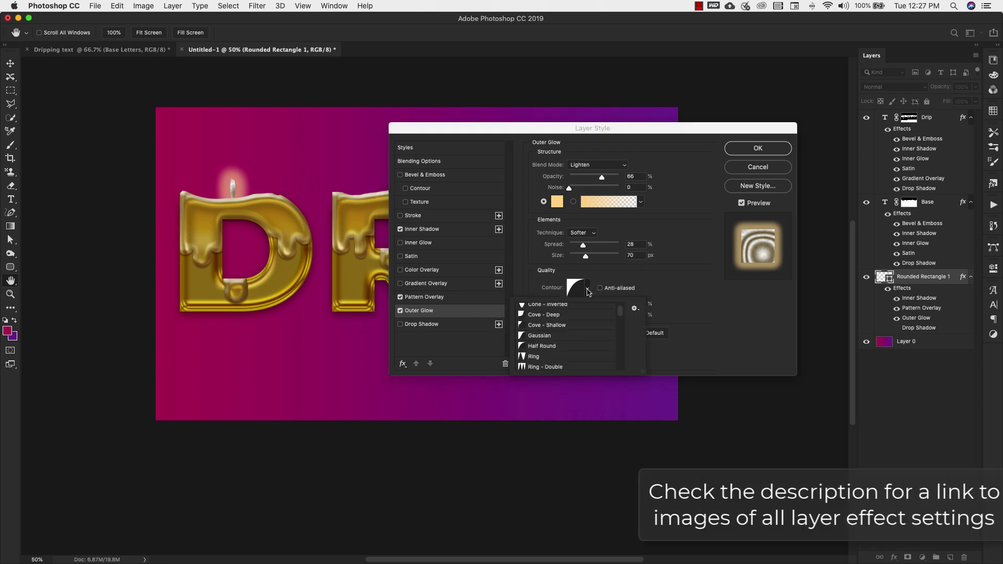
click(617, 281)
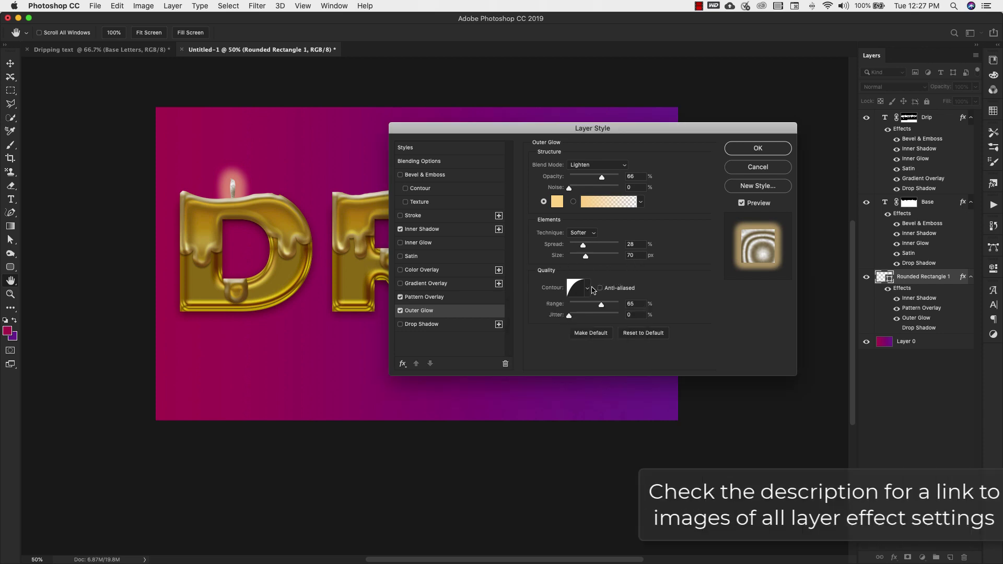
click(587, 289)
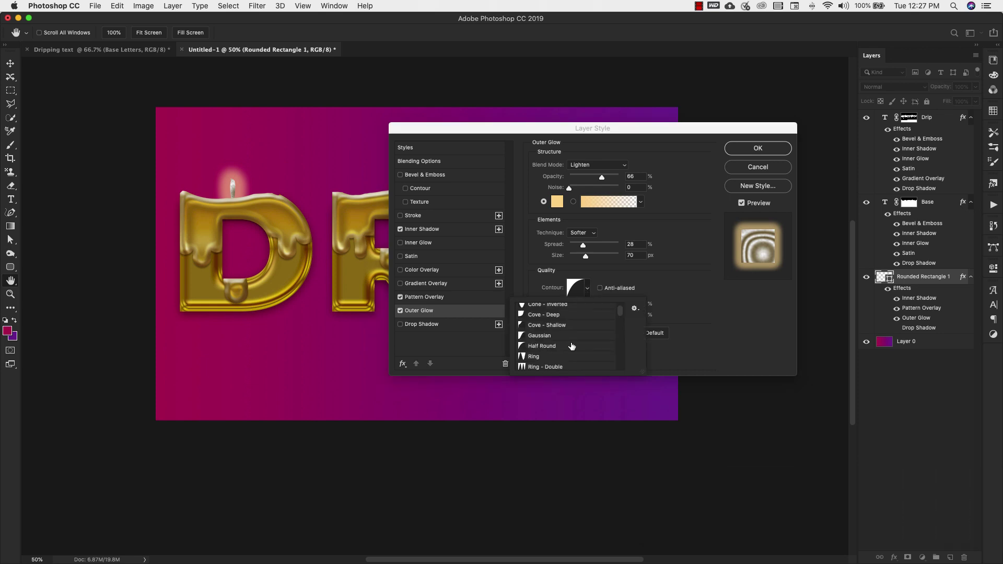
click(590, 346)
click(665, 285)
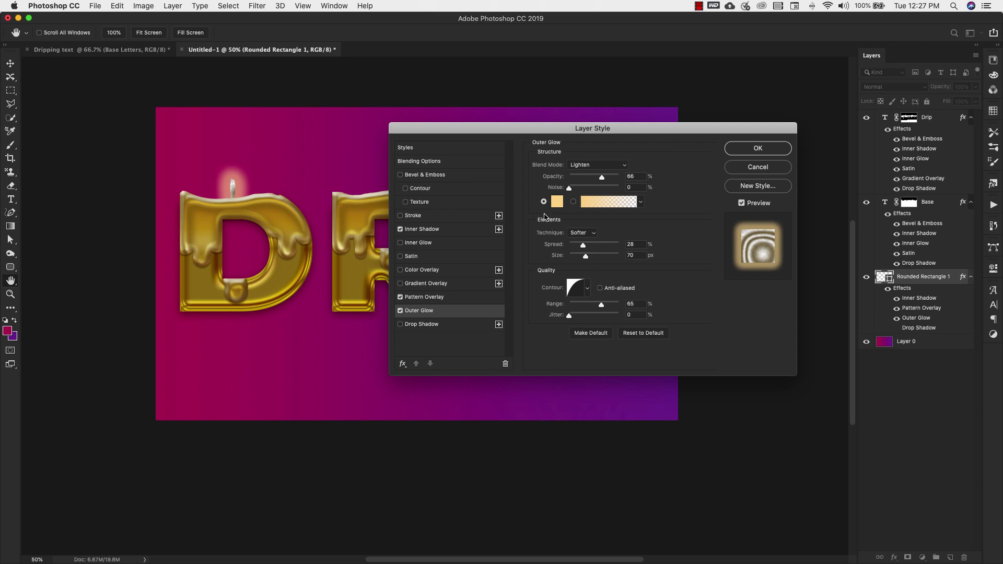
key(Return)
Rename the rounded rectangle layer as Wick
double_click(908, 277)
text(W)
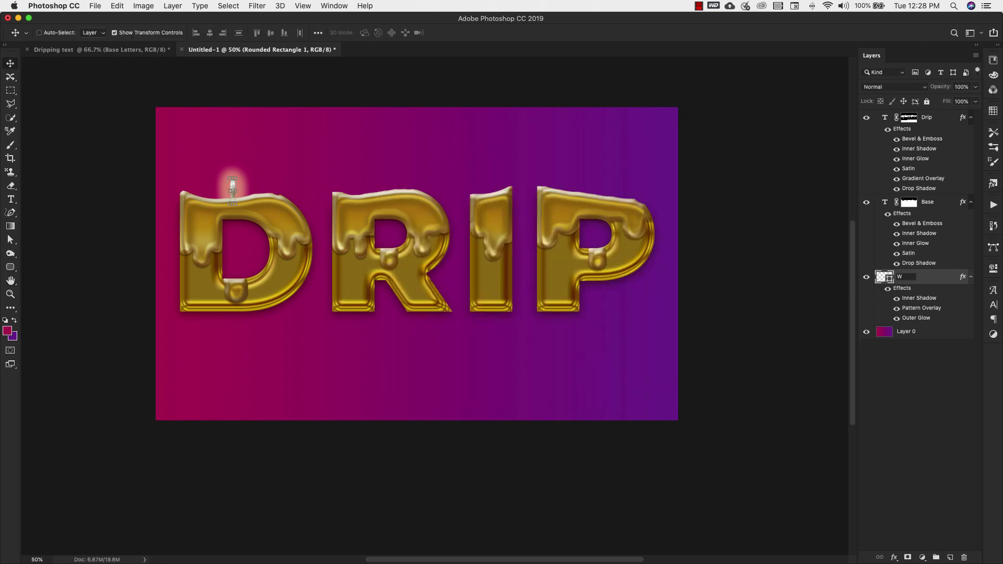
text(ick)
key(Return)
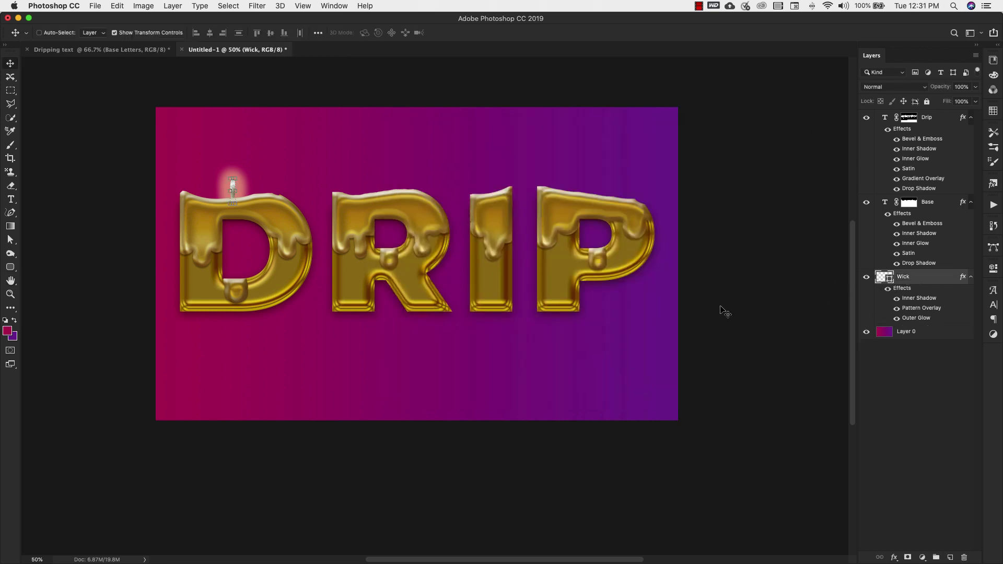